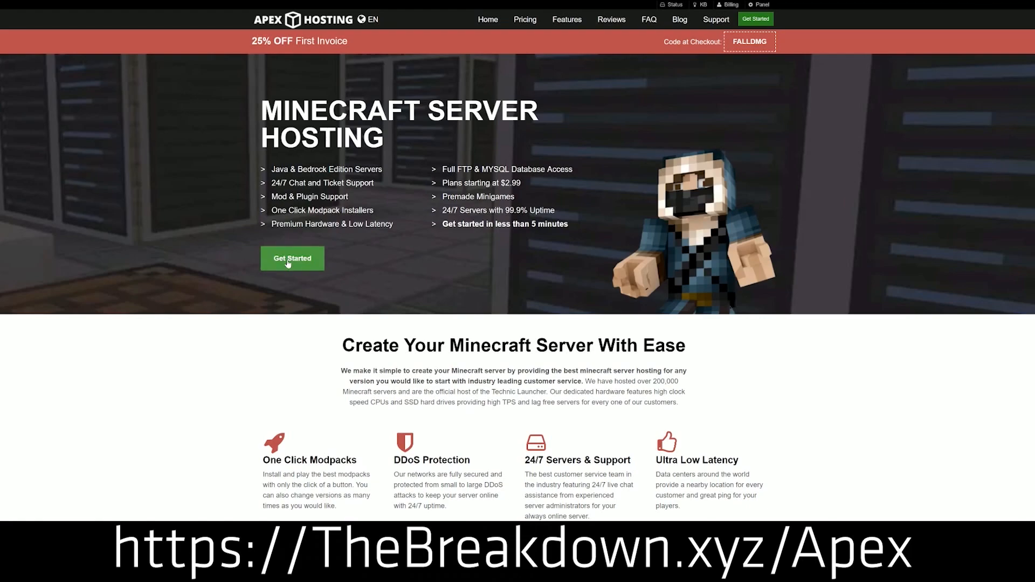
Step: Review the feature descriptions on the Apex Hosting homepage, including 24/7 Servers & Support and Automated Backups
scroll(402, 302, "down", 3)
scroll(400, 277, "down", 1)
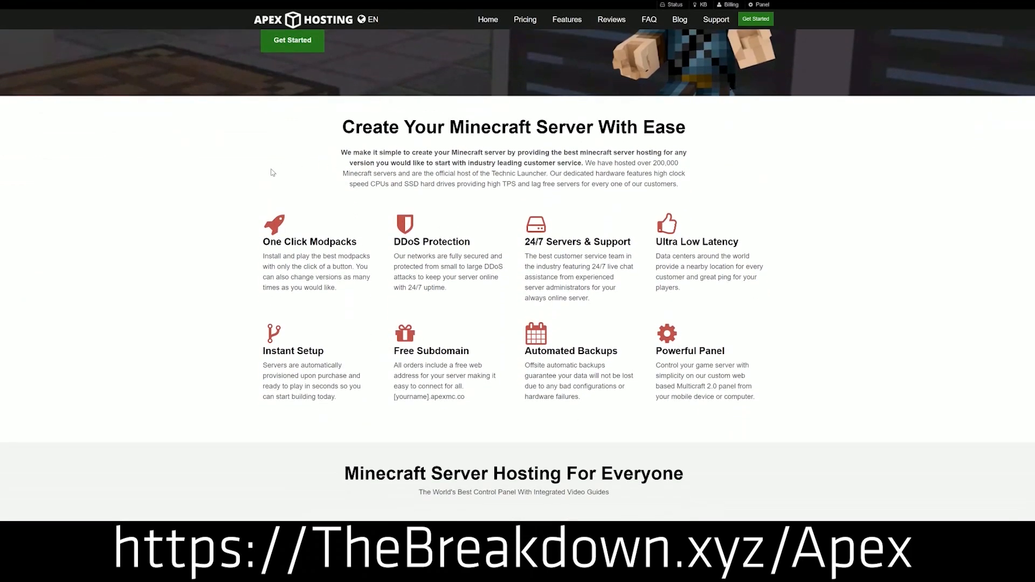
left_click_drag(264, 241, 633, 246)
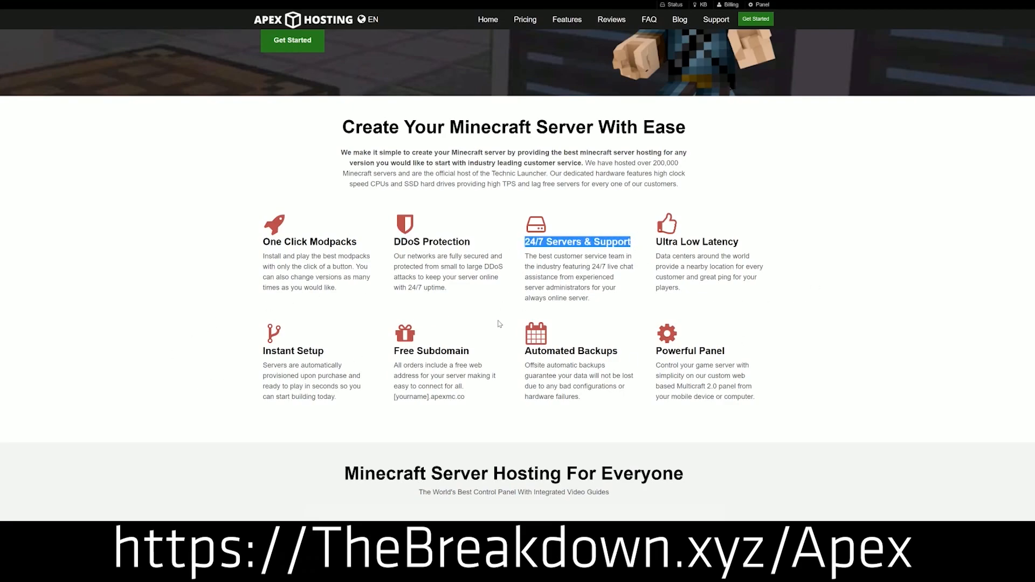
left_click(524, 350)
left_click_drag(524, 350, 580, 398)
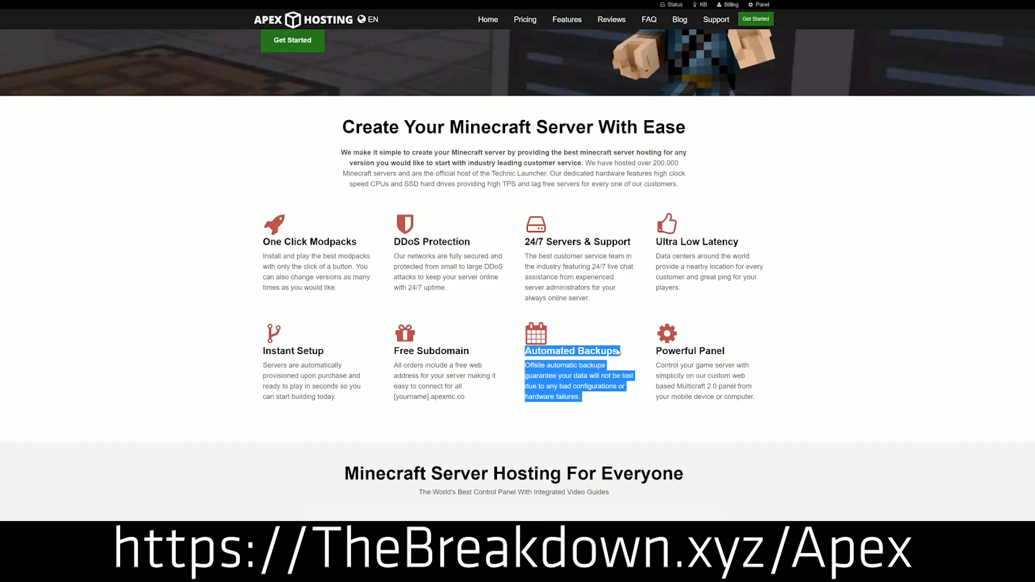
left_click(593, 372)
left_click_drag(337, 399, 263, 351)
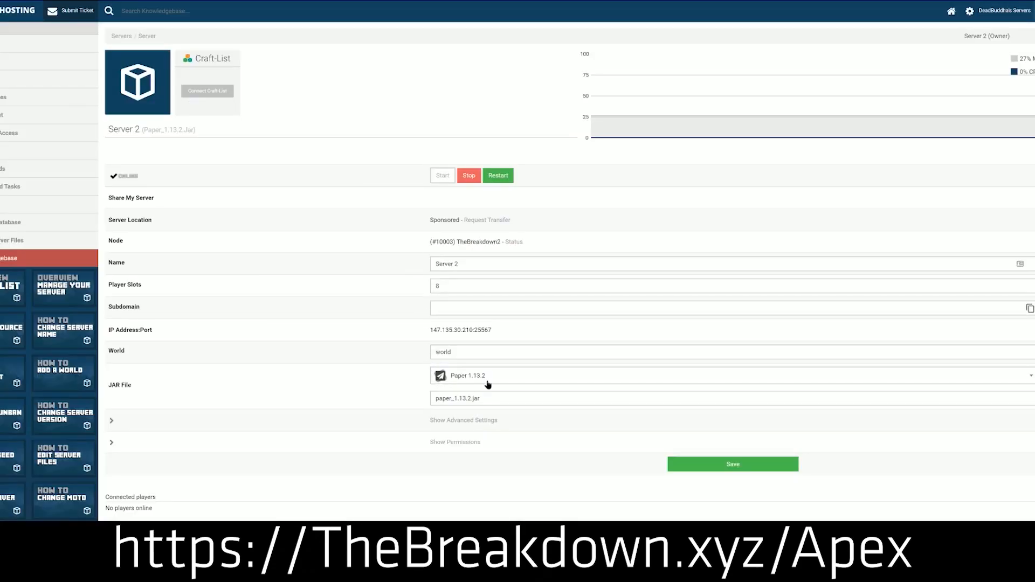
Step: Change the JAR file of Server 2 to Minecraft 1.15 in the server control panel and confirm the version change
left_click(488, 383)
scroll(483, 448, "down", 3)
scroll(482, 464, "up", 5)
scroll(482, 467, "up", 2)
scroll(482, 465, "down", 2)
scroll(483, 465, "up", 1)
scroll(484, 464, "down", 1)
scroll(483, 464, "up", 2)
scroll(483, 463, "down", 1)
scroll(481, 468, "up", 2)
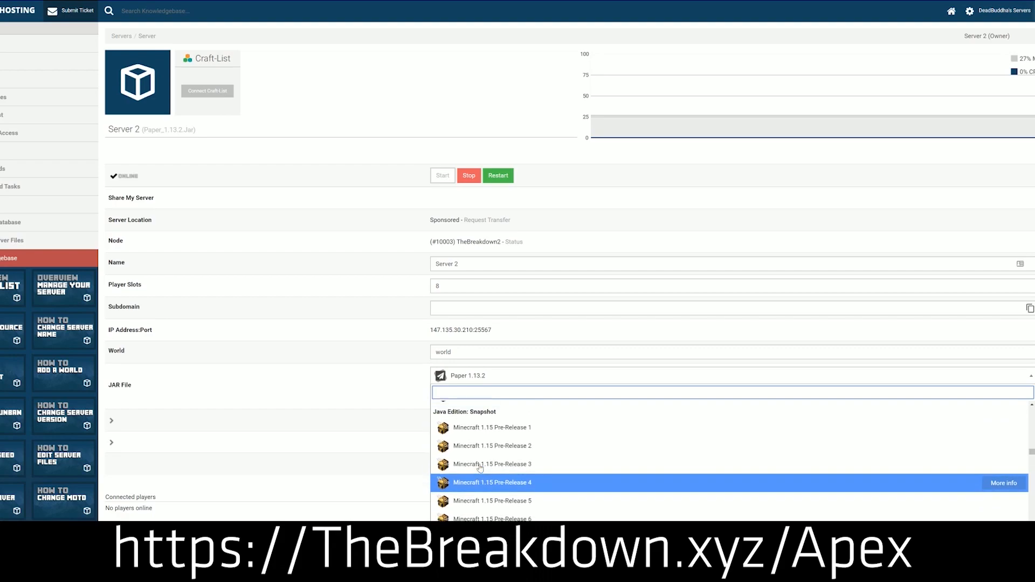
scroll(481, 468, "down", 2)
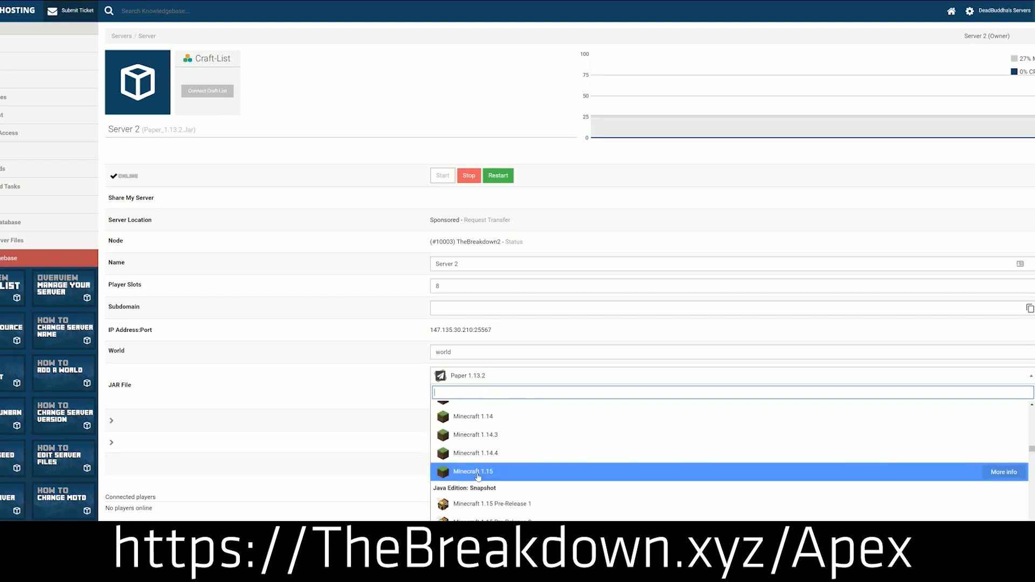
left_click(529, 474)
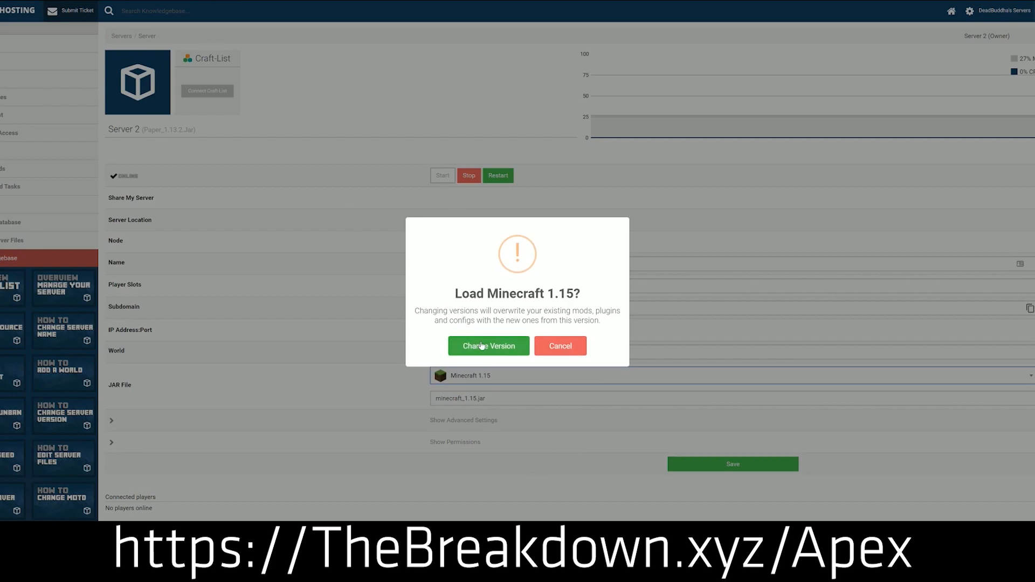
left_click(481, 345)
left_click(566, 356)
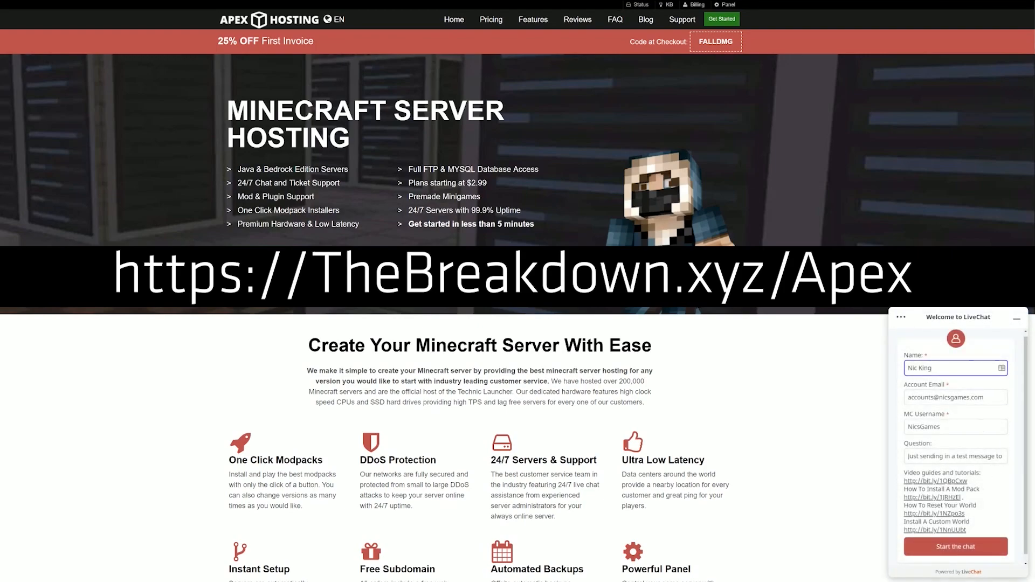
Step: Start a support live chat and write "Hey! Just sending in a quick message to show how fast your support is in a video"
left_click(950, 545)
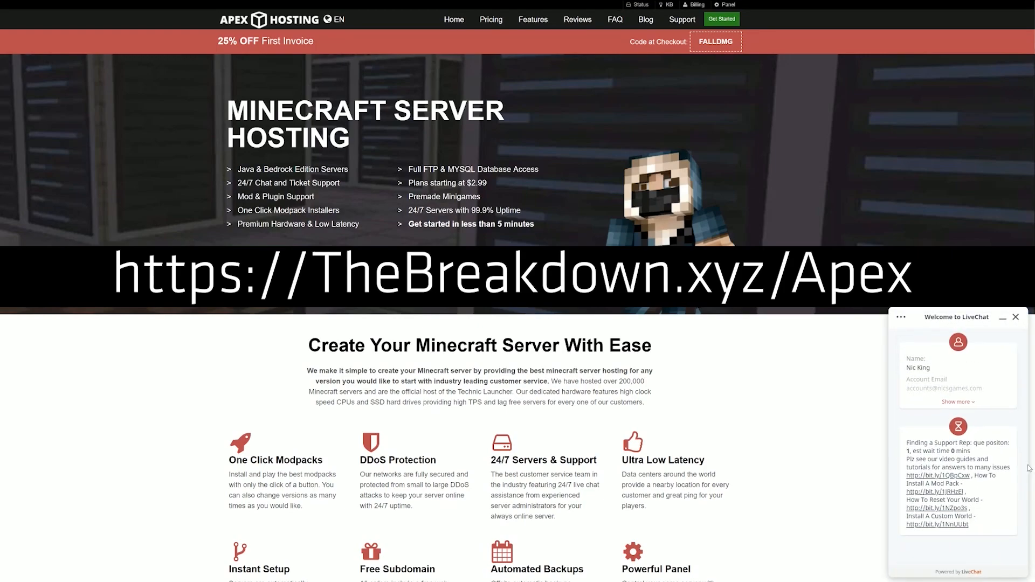
left_click_drag(971, 451, 906, 451)
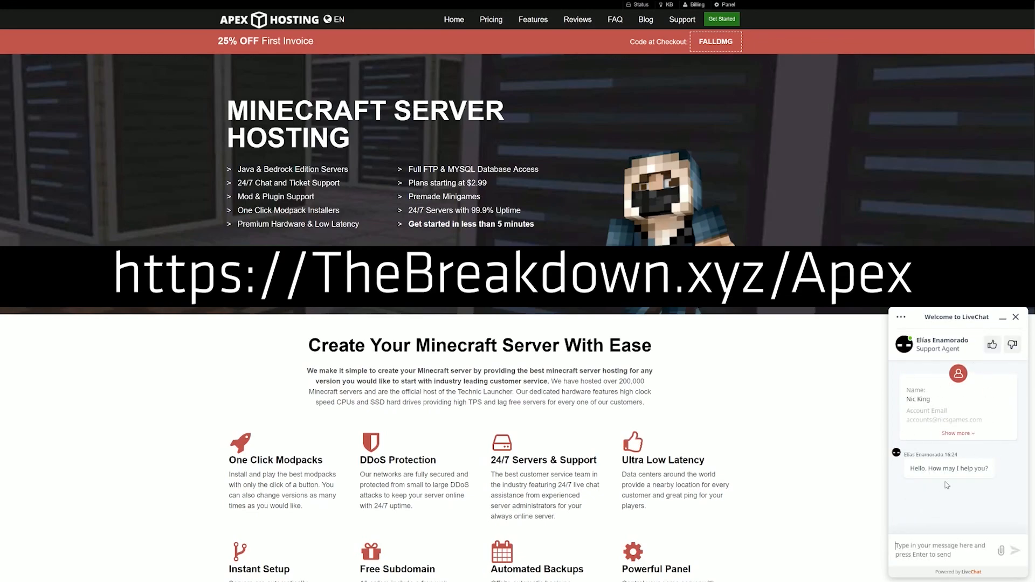
type("Hey! Just sending in a quick message to show how fast your support is in a video")
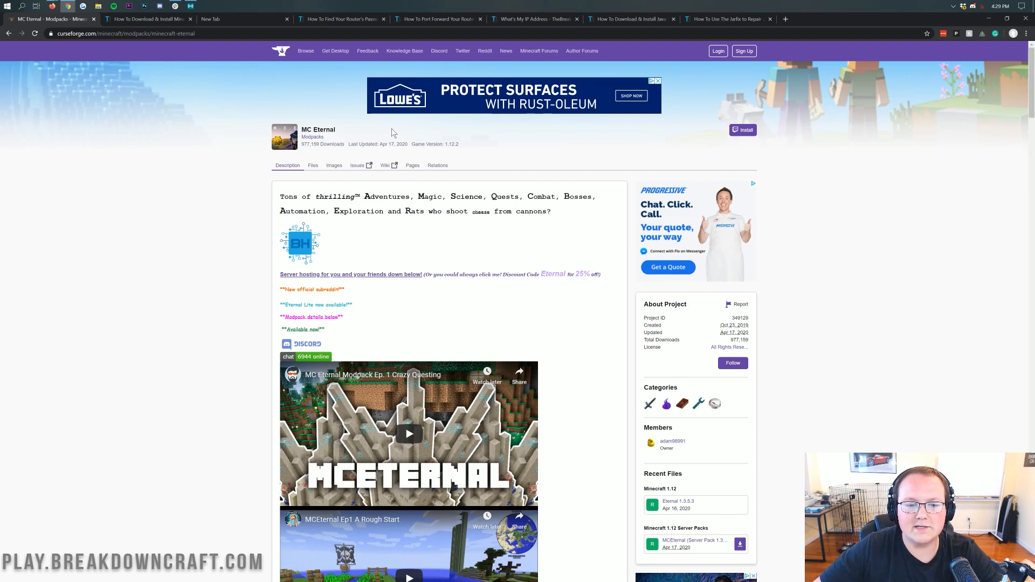
Step: Download the MCEternal Server Pack 1.3.5.3 from the Minecraft 1.12 Server Packs on the MC Eternal CurseForge page
scroll(701, 139, "down", 5)
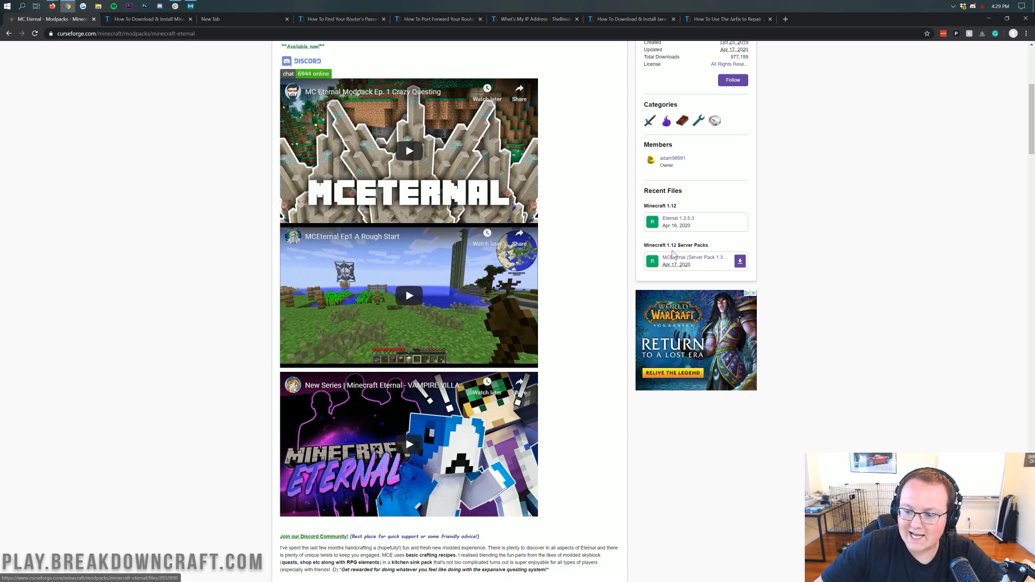
left_click_drag(709, 245, 681, 246)
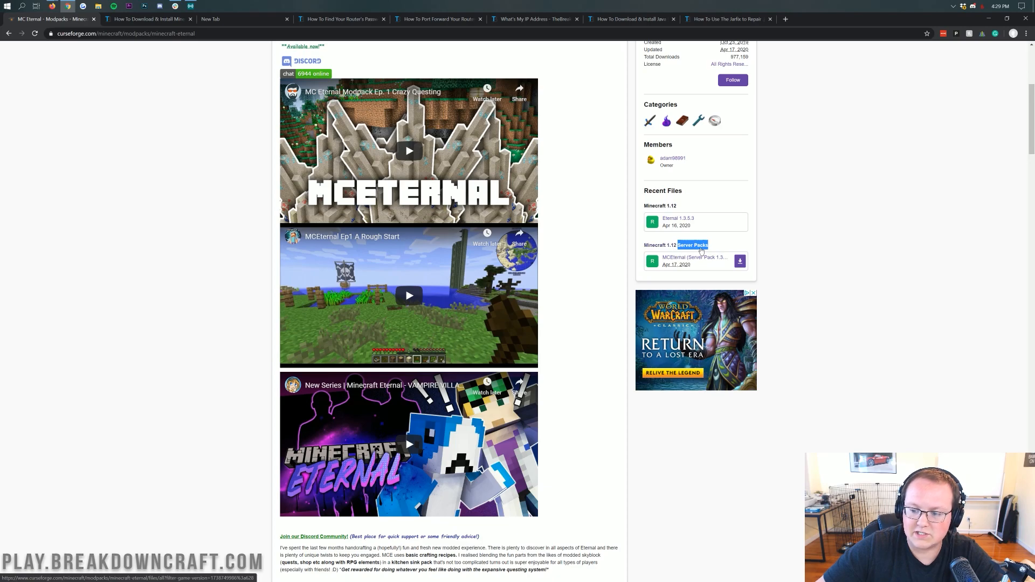
left_click(774, 233)
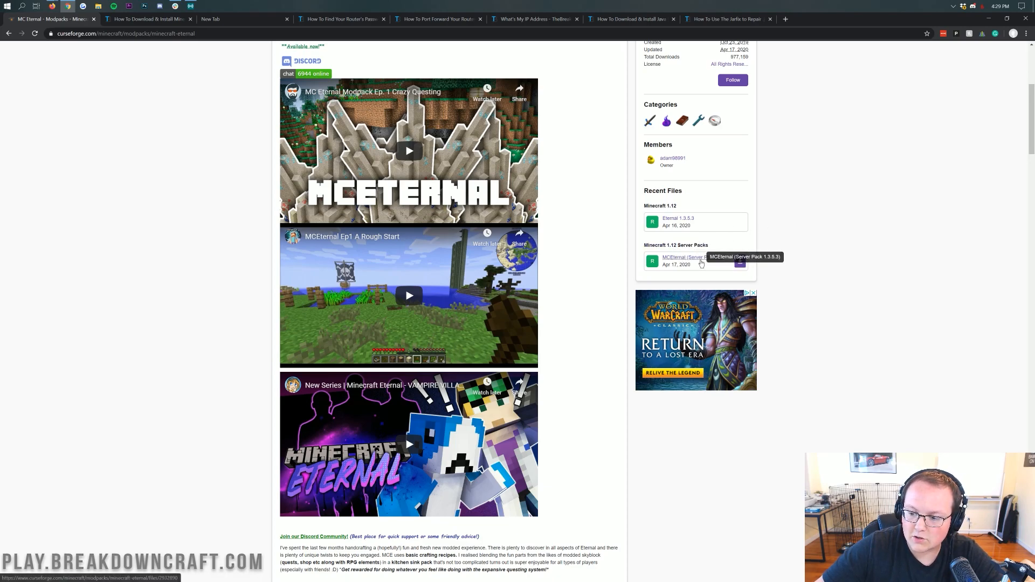
left_click(741, 262)
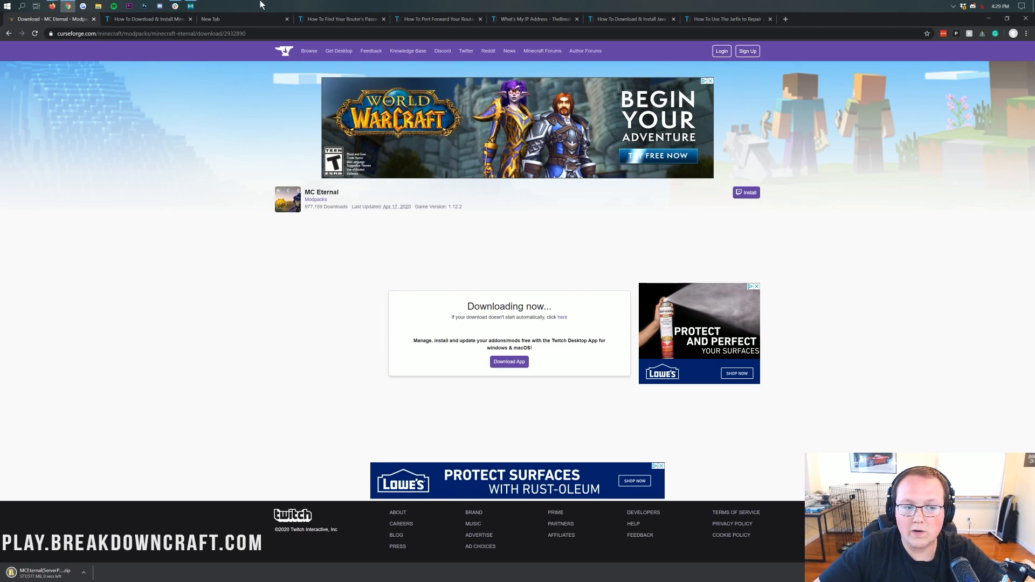
Step: Follow the Twitch download link in the TheBreakdown.xyz modpack article and download the Twitch App for Windows
left_click(147, 19)
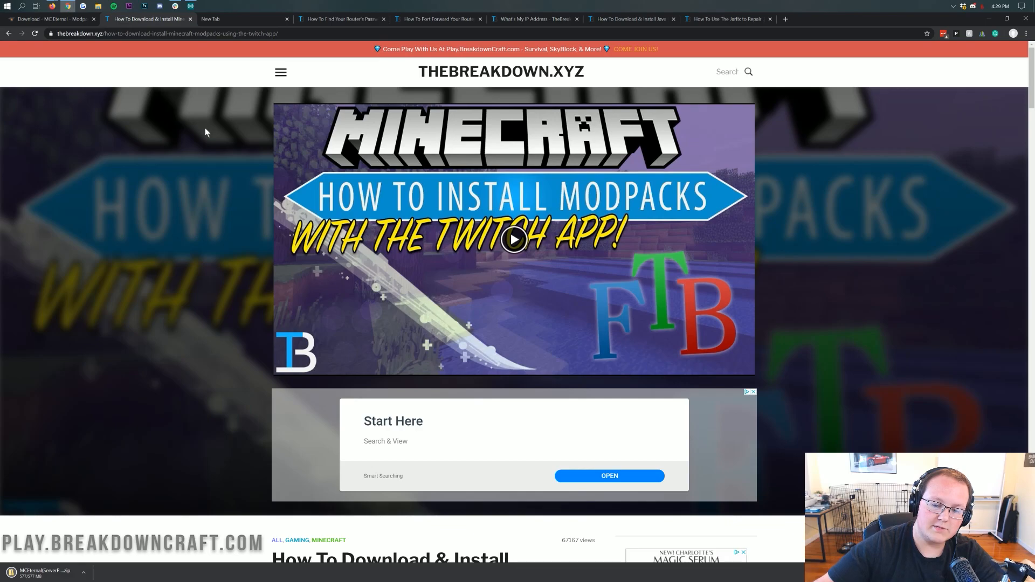
scroll(483, 252, "down", 4)
scroll(484, 253, "down", 4)
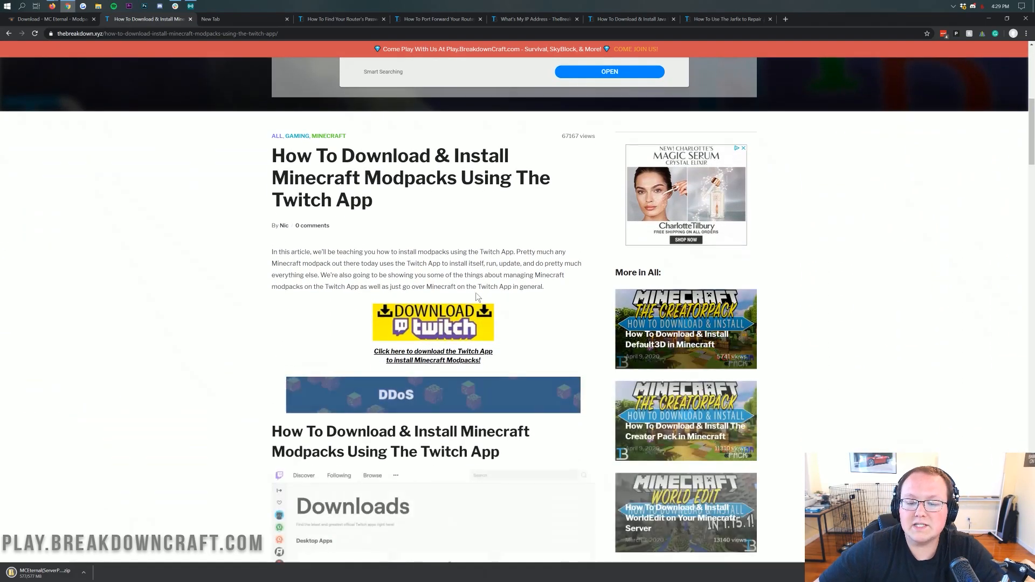
left_click(434, 310)
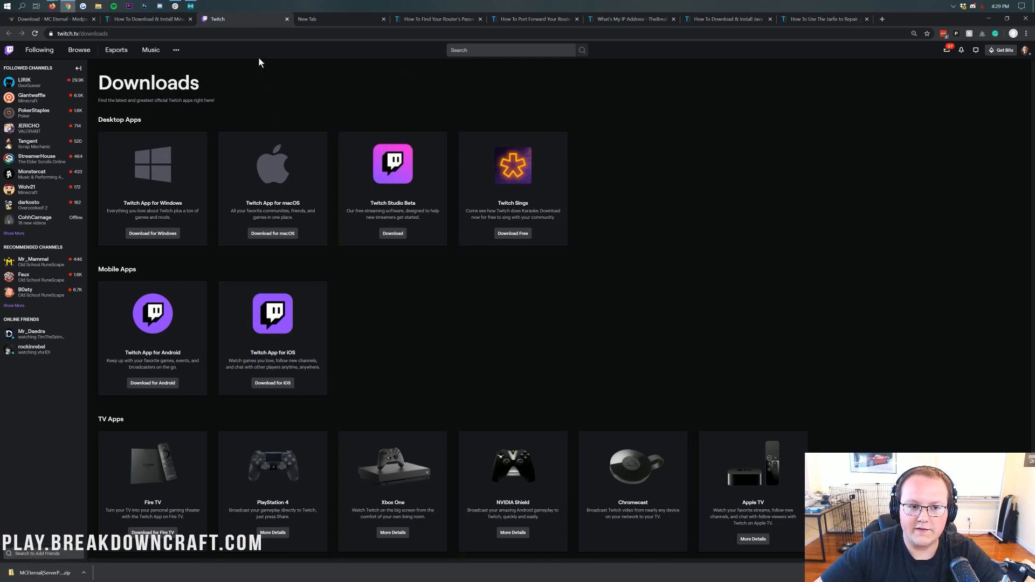
left_click(164, 20)
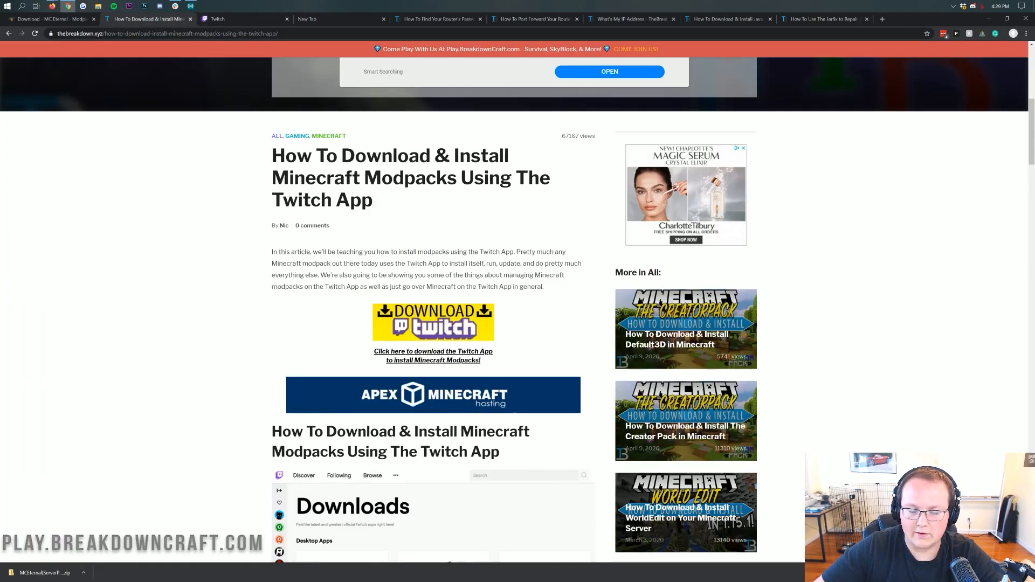
left_click(219, 21)
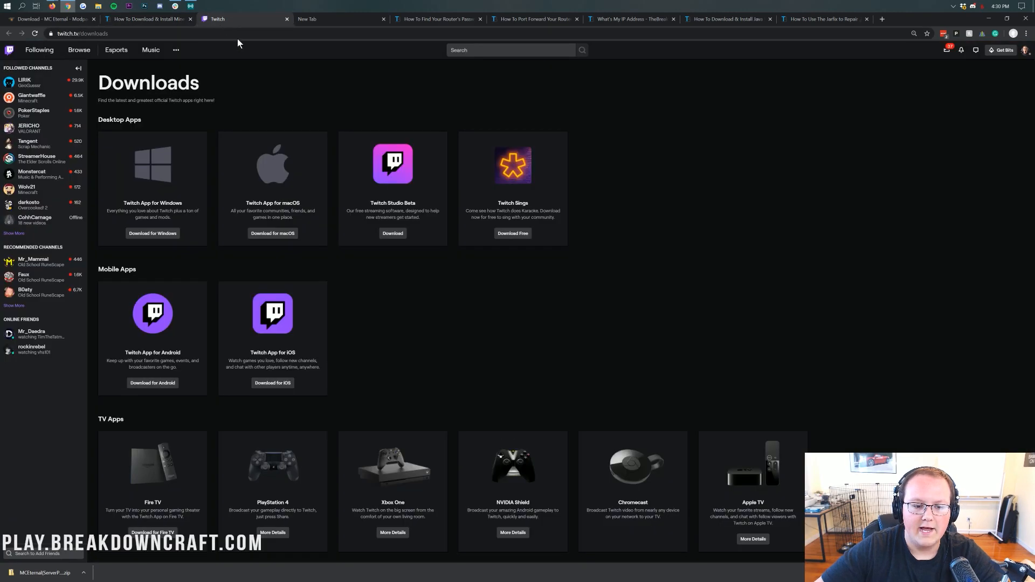
left_click(145, 236)
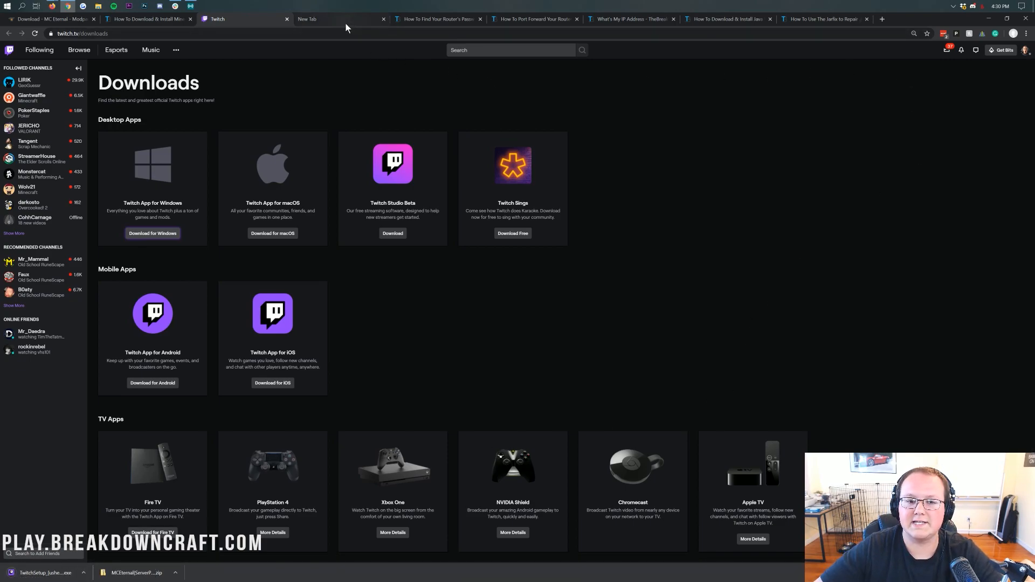
Step: Minimize the browser and place the Twitch installer and the MC Eternal server pack zip side by side on the open desktop
left_click(983, 21)
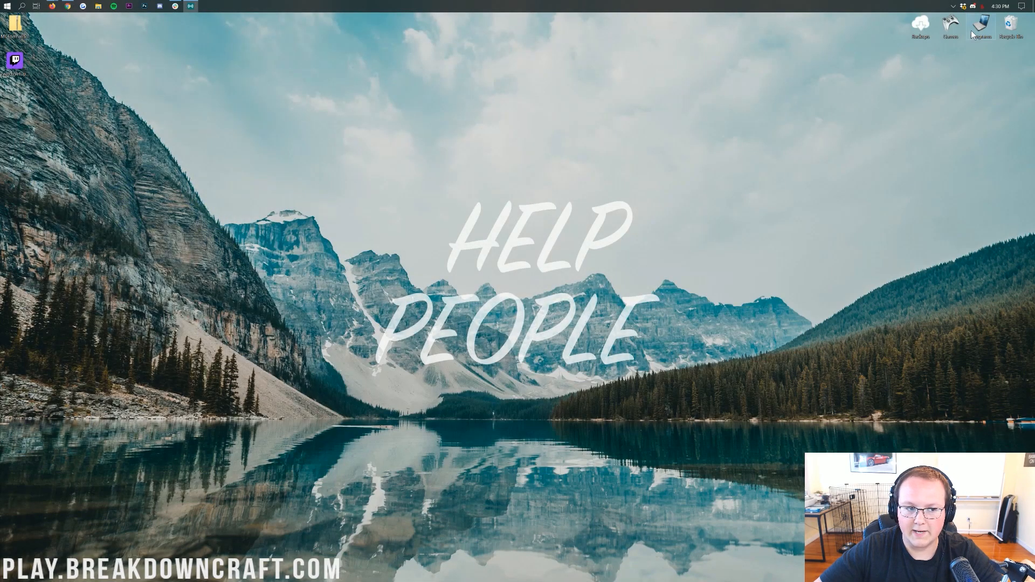
left_click_drag(14, 60, 346, 138)
left_click_drag(15, 24, 412, 140)
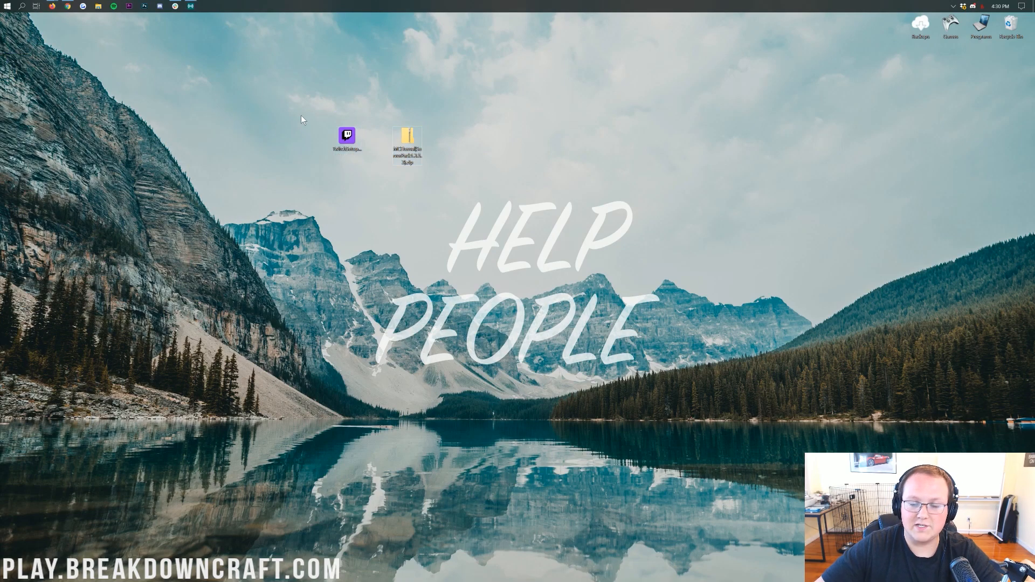
Step: Search Windows for "DOWNLOADS", view the Downloads folder alongside the two desktop files, and close it
left_click(3, 5)
left_click(3, 6)
left_click(3, 6)
type("DOWNLOADS")
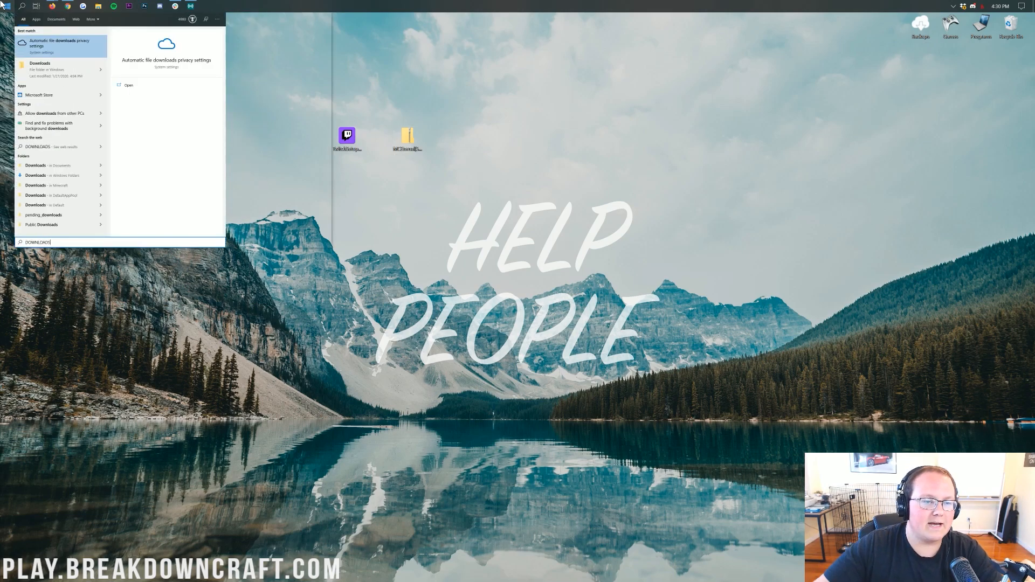
left_click(53, 64)
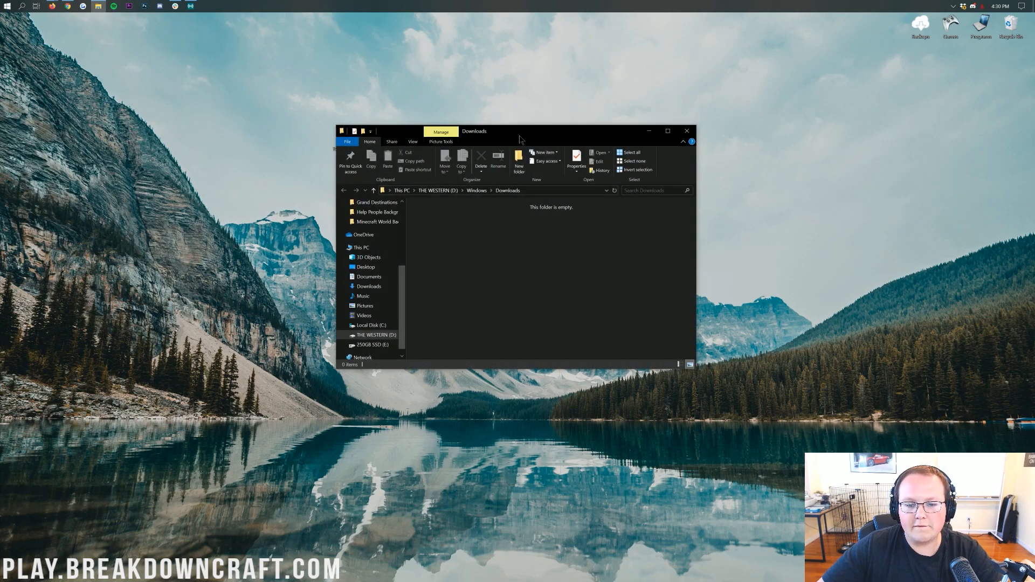
left_click_drag(519, 134, 522, 168)
left_click_drag(360, 103, 360, 103)
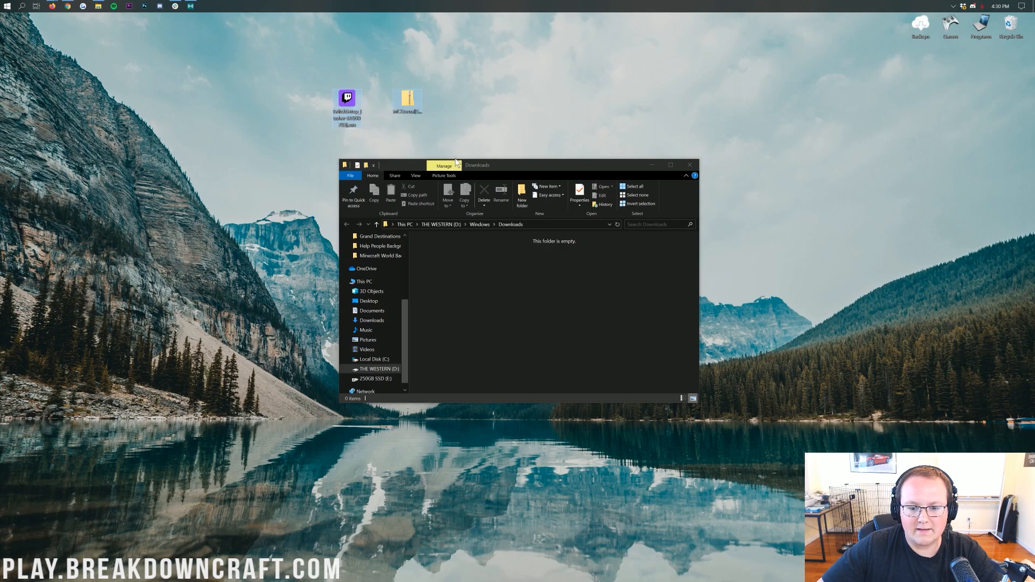
left_click_drag(480, 167, 471, 140)
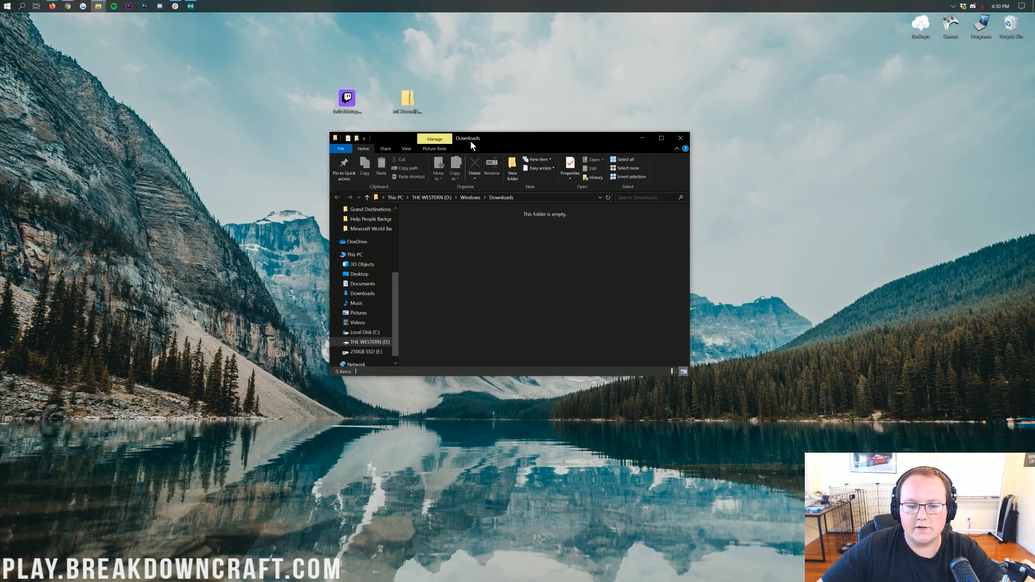
left_click(681, 138)
Step: Run the Twitch setup file from the desktop and install the Twitch app
left_click_drag(433, 95, 348, 102)
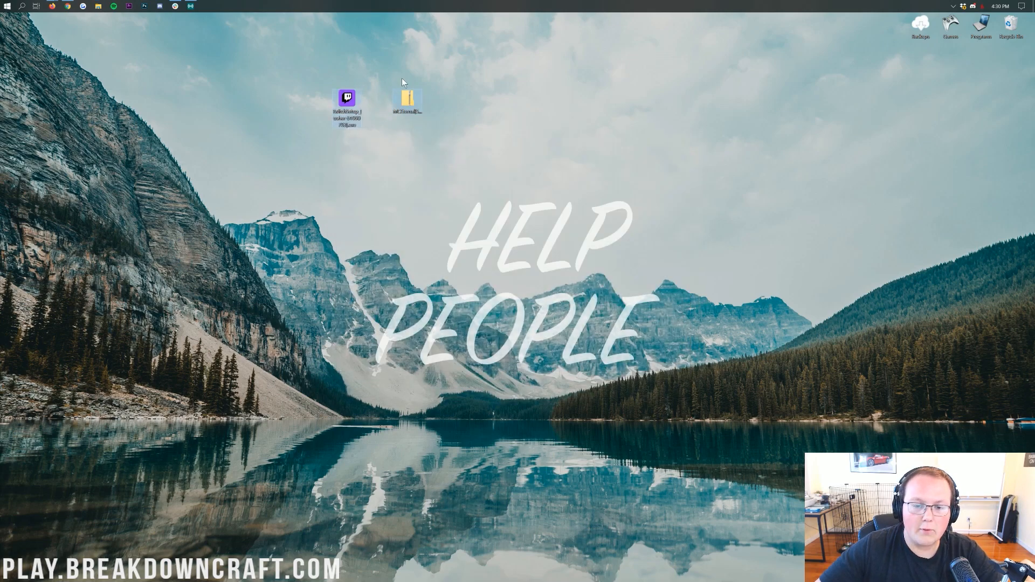
left_click(346, 102)
double_click(345, 100)
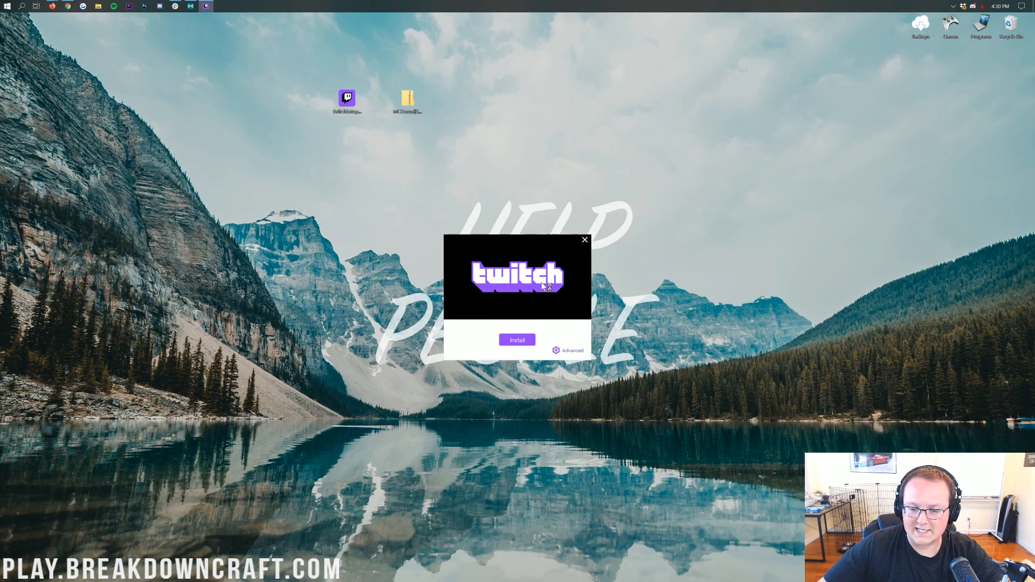
left_click(527, 341)
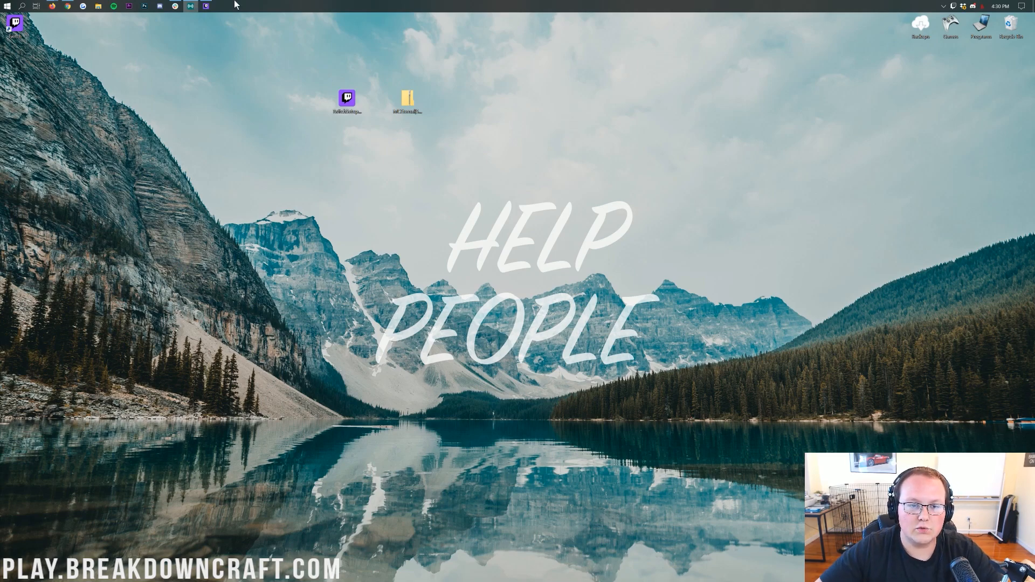
Step: Switch to the Twitch desktop app and open Minecraft's modpack page from the list of moddable games
left_click(206, 6)
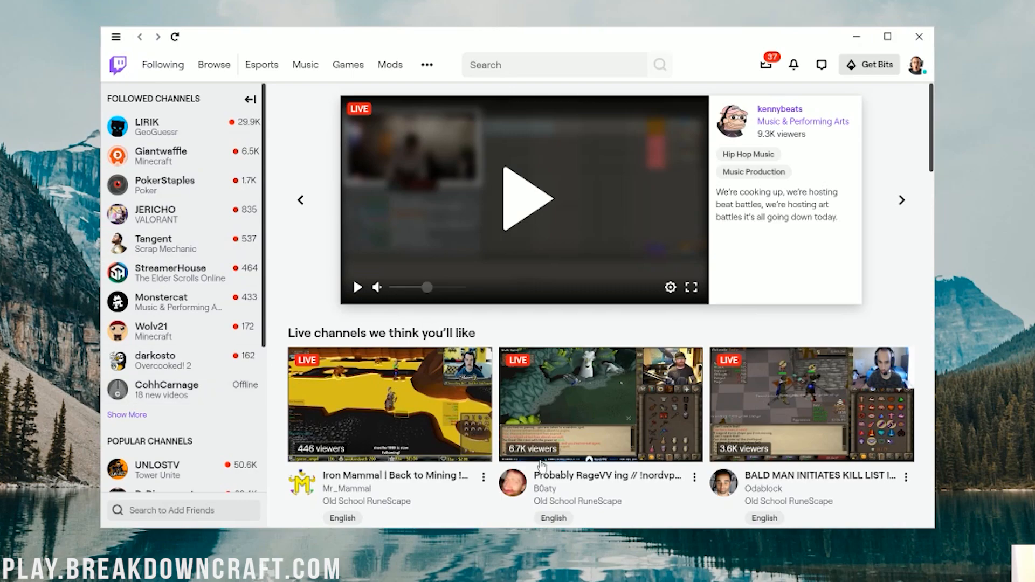
left_click(391, 69)
scroll(675, 340, "down", 4)
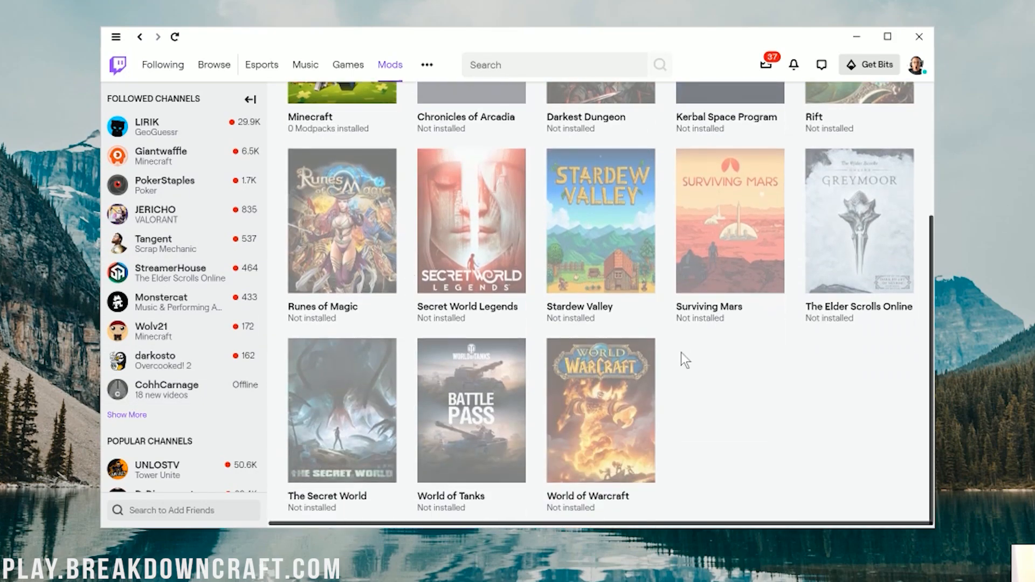
scroll(676, 337, "up", 4)
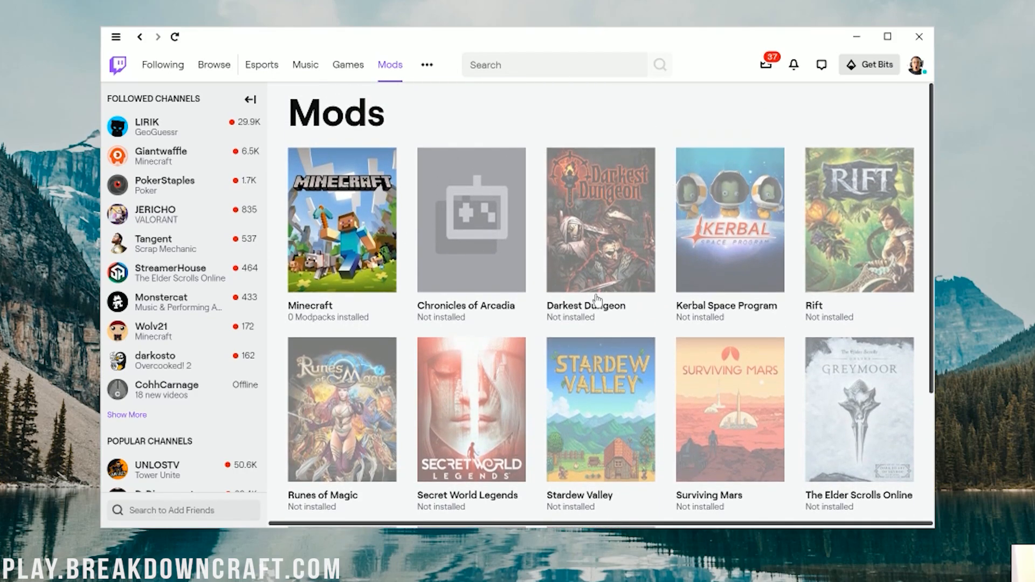
left_click(509, 235)
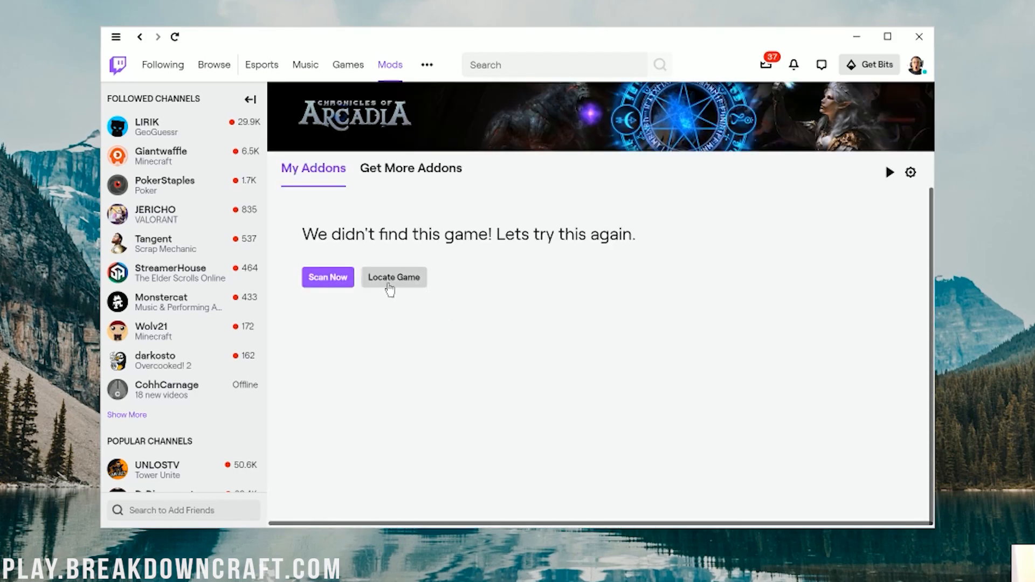
left_click(305, 277)
left_click(312, 216)
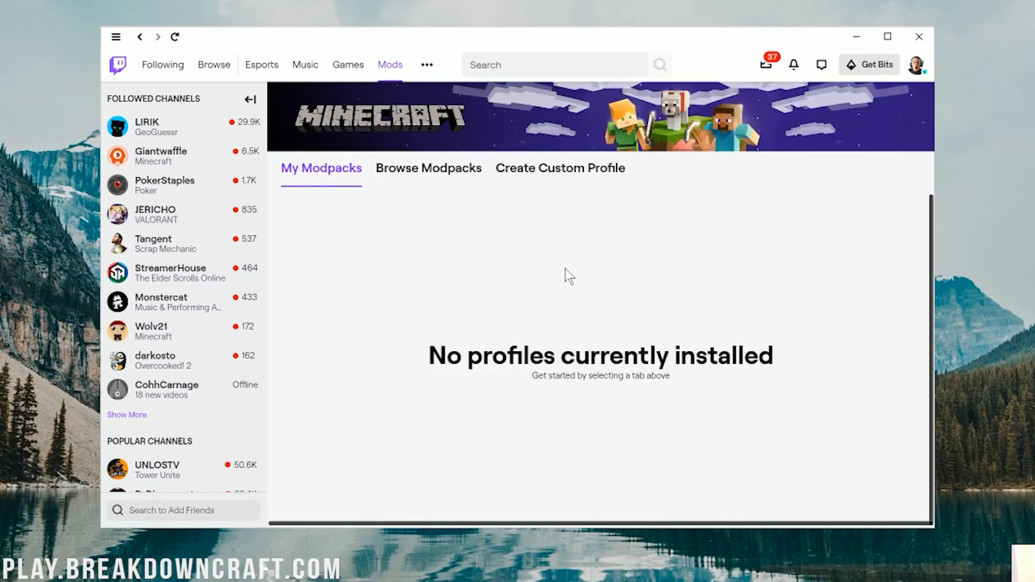
Step: Search the Minecraft modpacks for "mc e", install MC Eternal, and show it among the installed modpacks
left_click(468, 178)
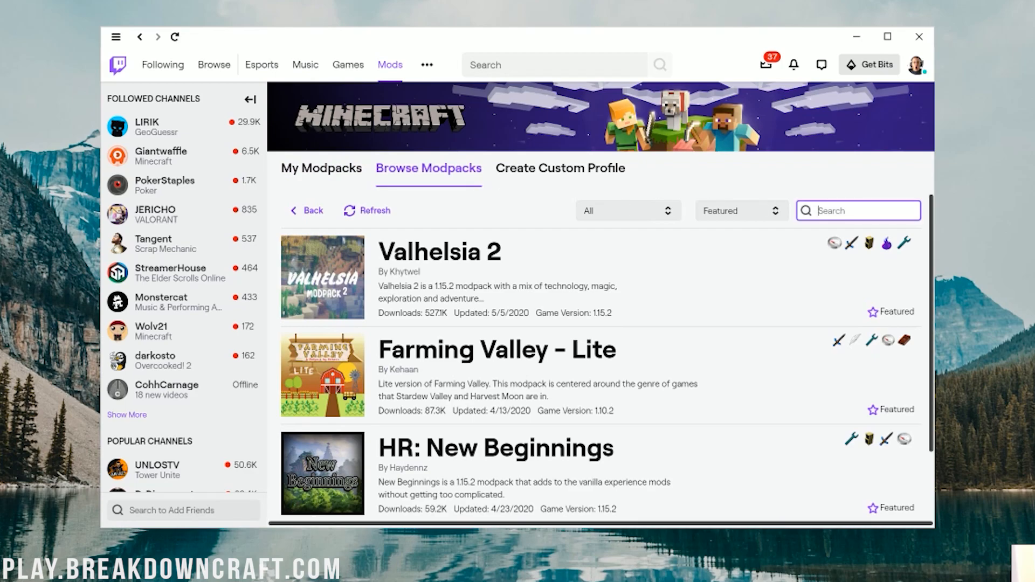
type("mc")
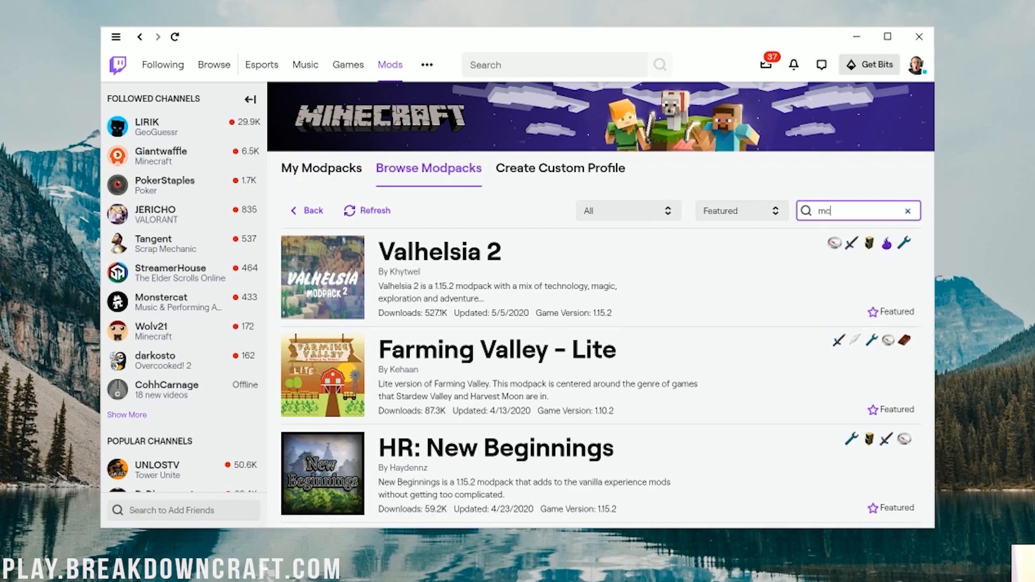
type(" e")
mouse_move(525, 310)
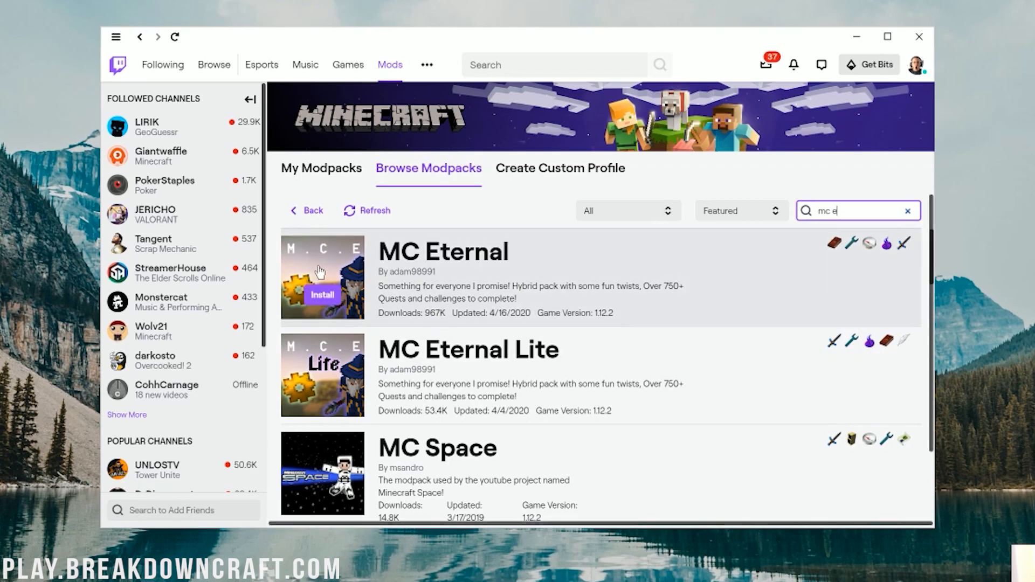
left_click(318, 297)
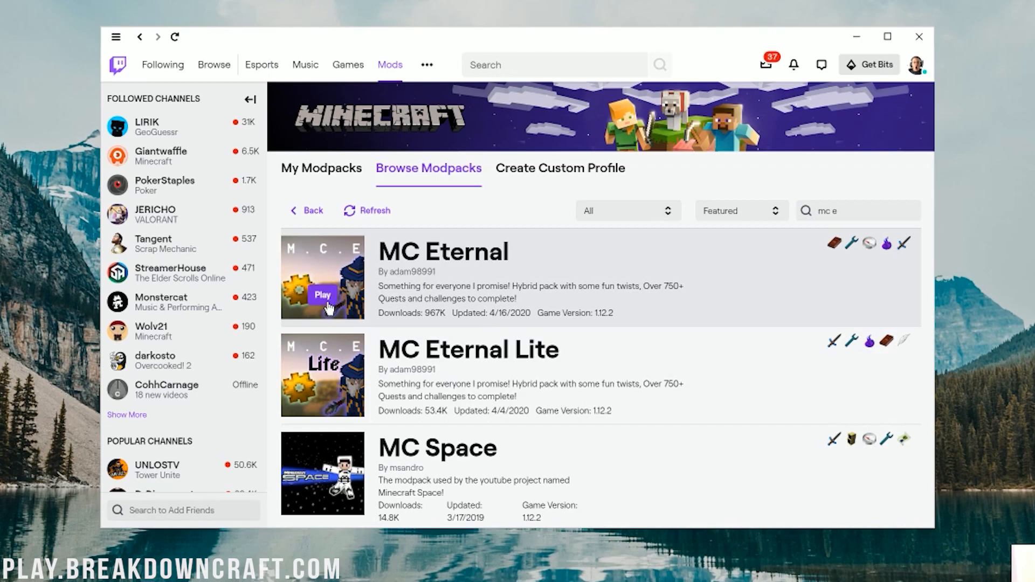
left_click(341, 168)
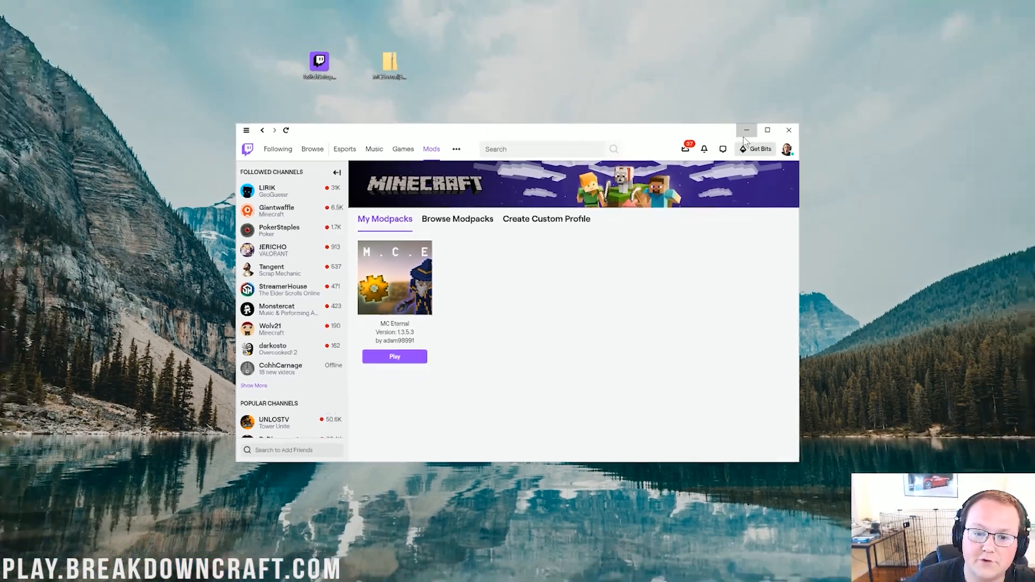
Step: Minimize the Twitch app and permanently delete the Twitch setup file from the desktop
left_click(853, 40)
left_click_drag(344, 111, 1010, 25)
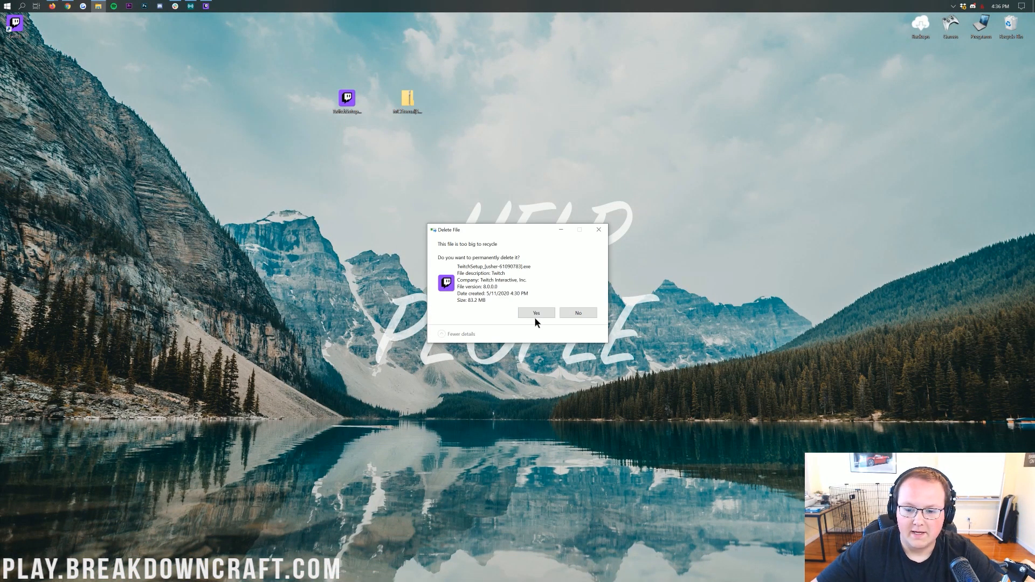
left_click(535, 316)
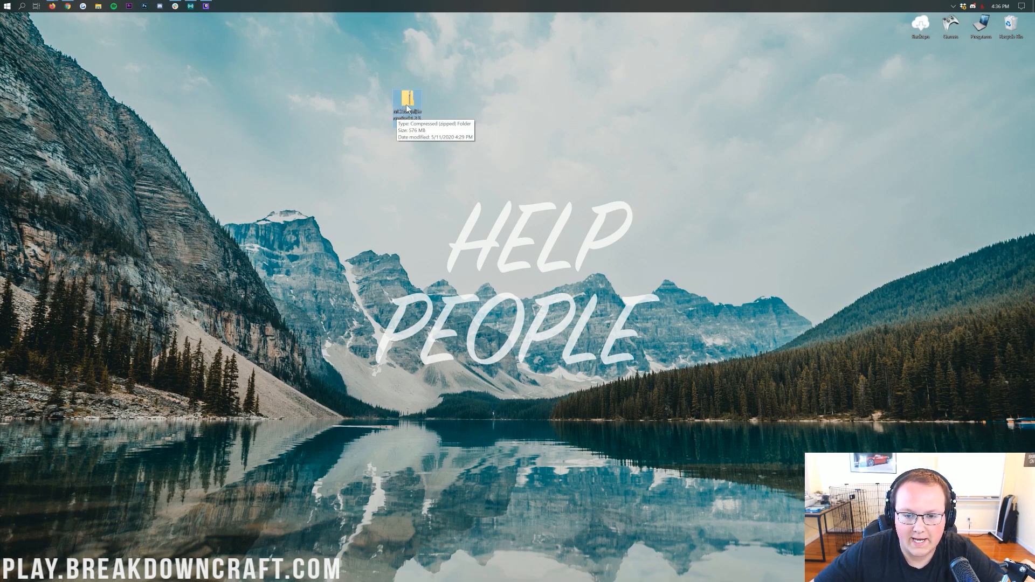
Step: Extract the MC Eternal server pack zip to the default destination folder on the desktop
right_click(406, 99)
left_click(430, 116)
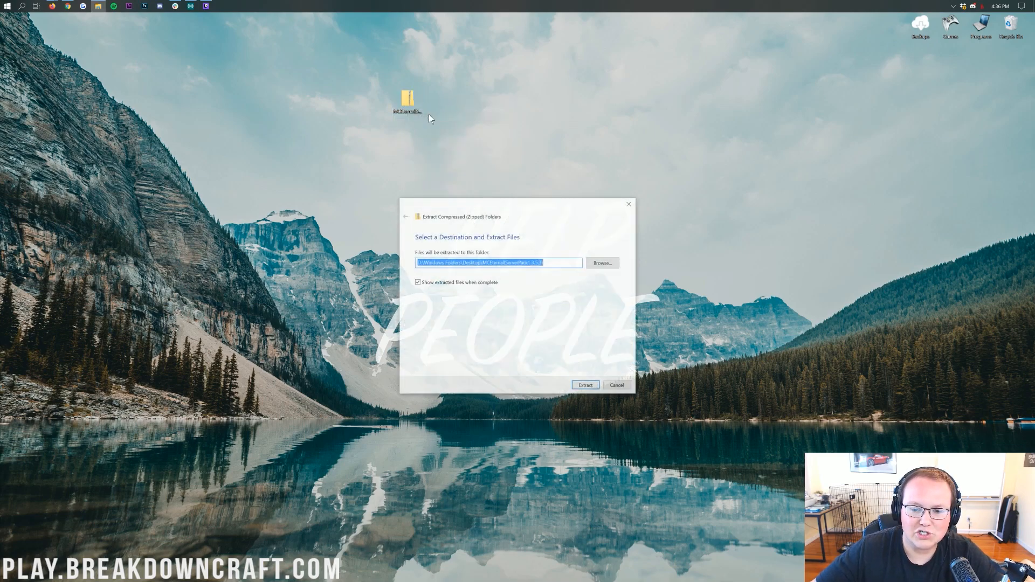
left_click(582, 387)
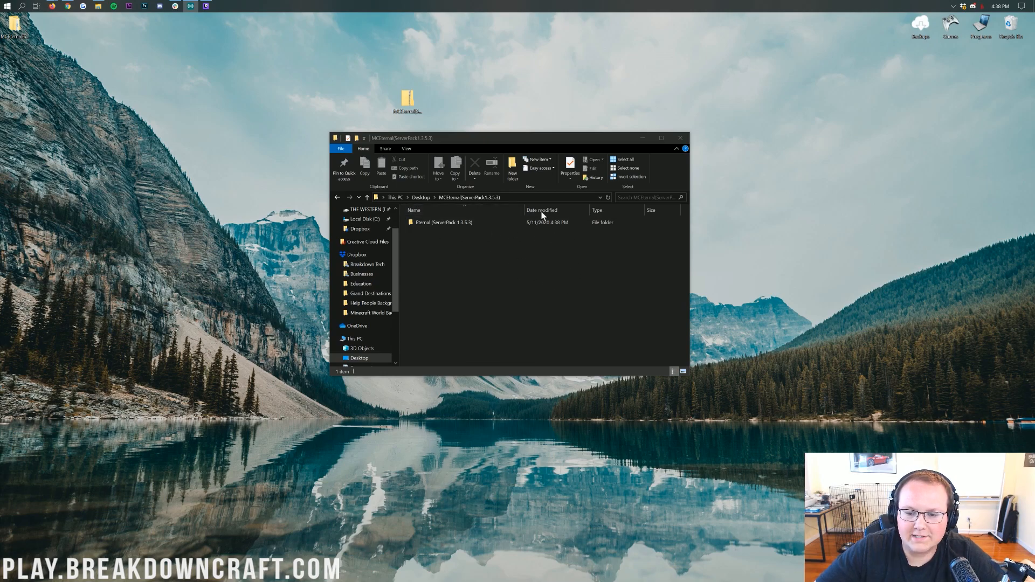
Step: Move the inner Eternal (ServerPack 1.3.5.3) folder out onto the desktop, check its contents, and close the folder windows
left_click_drag(567, 140, 573, 143)
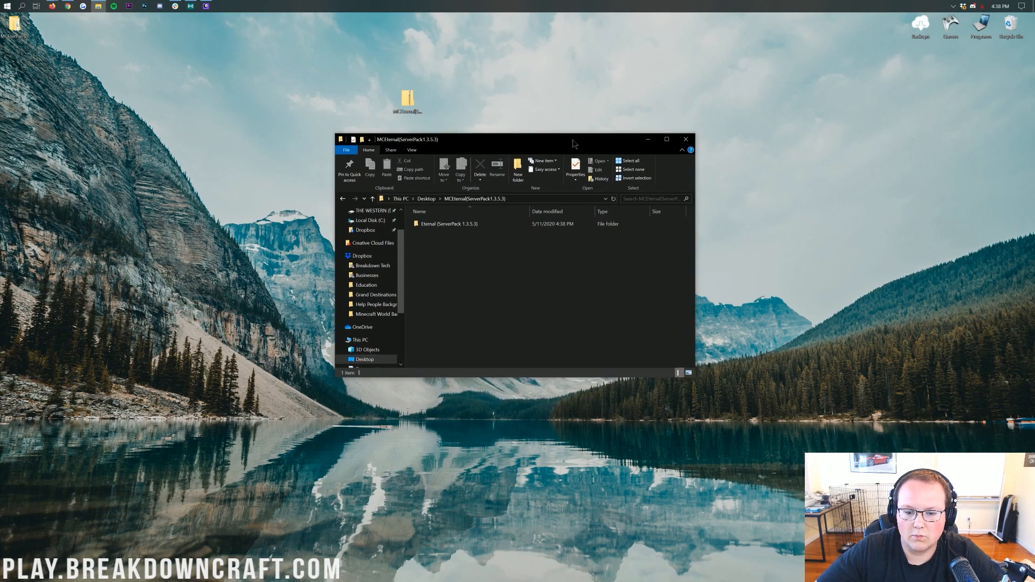
double_click(446, 225)
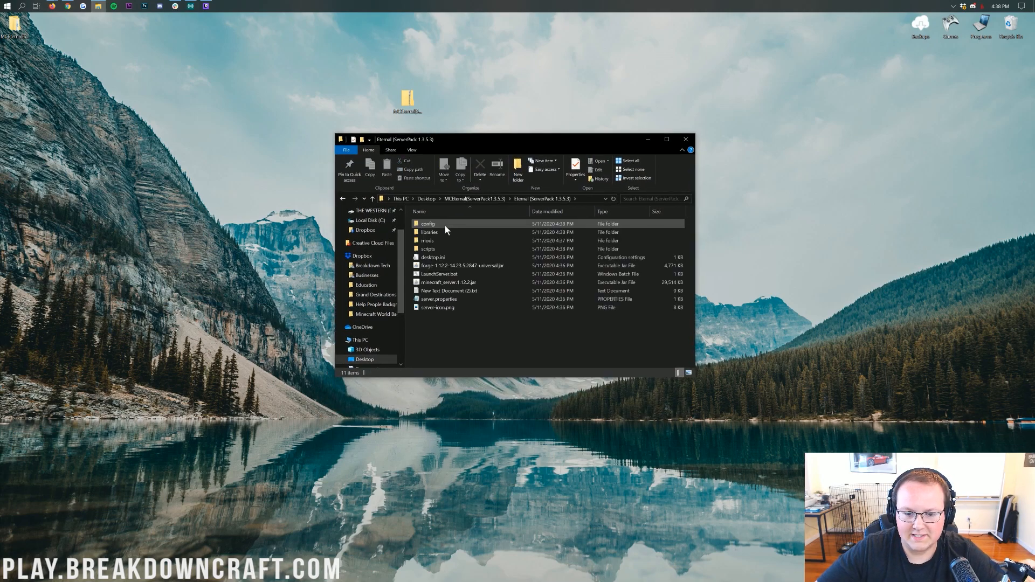
key("alt+Left")
left_click_drag(451, 225, 225, 254)
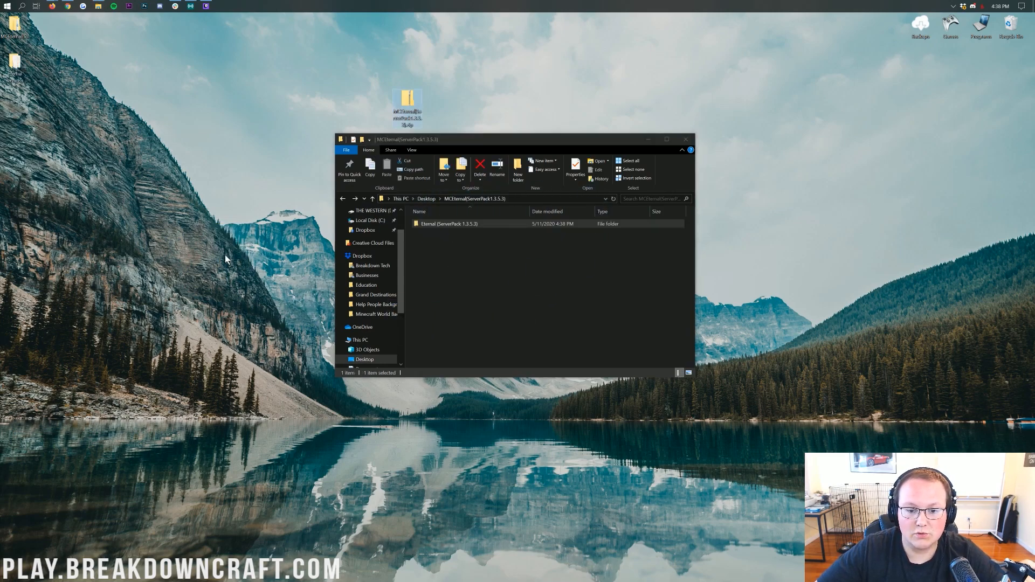
left_click(686, 139)
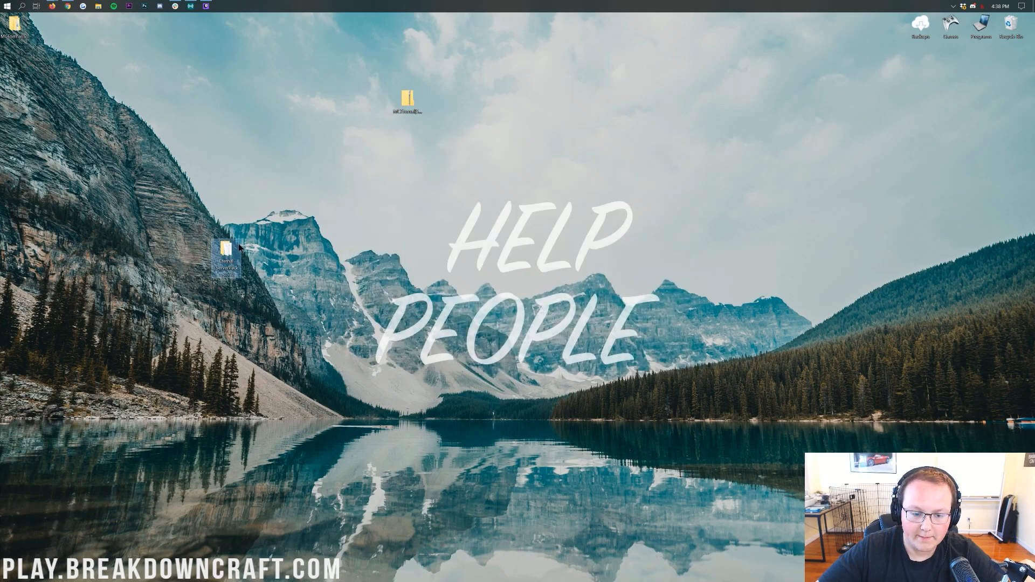
double_click(225, 257)
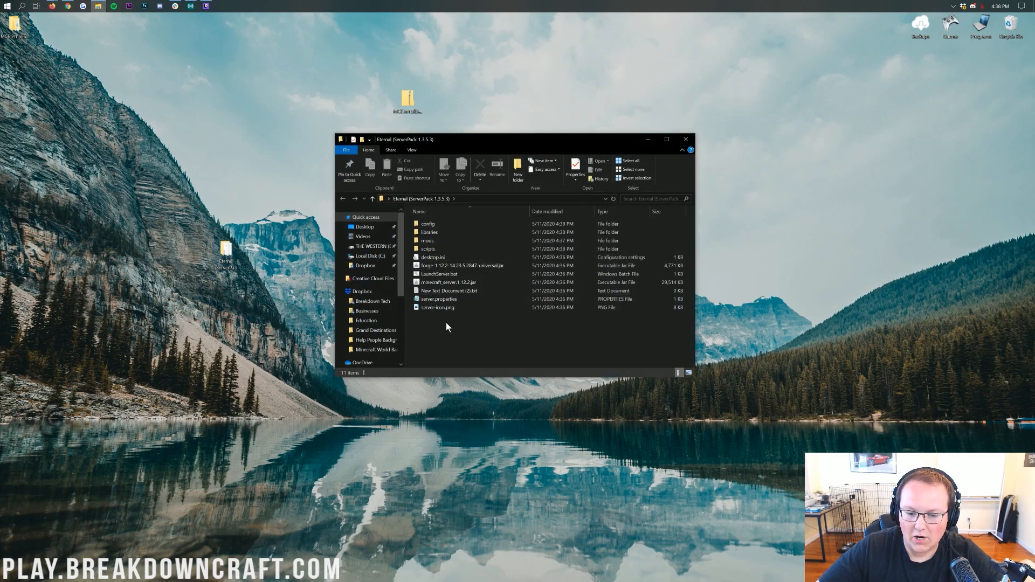
left_click(685, 139)
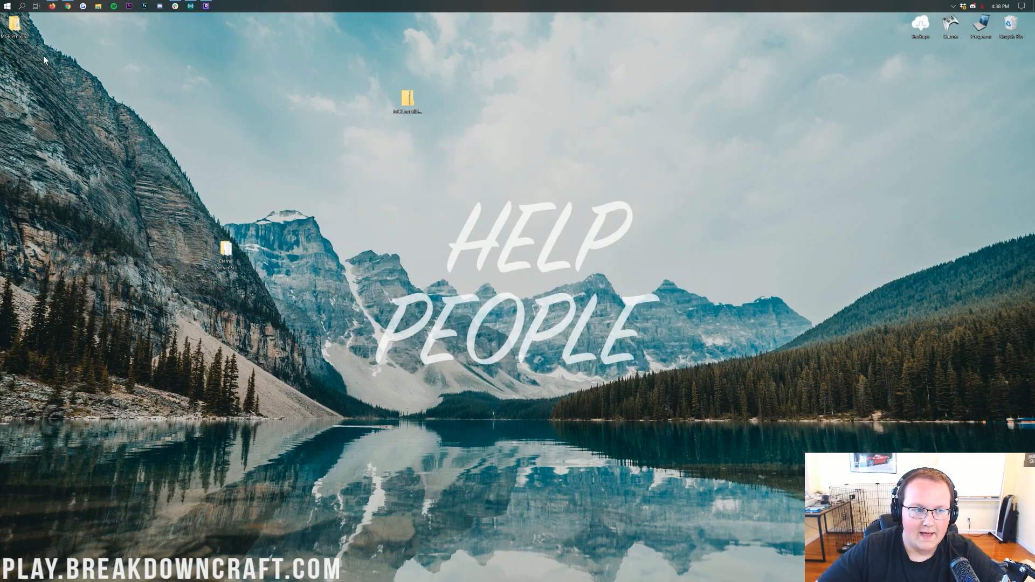
Step: Place the leftover extracted outer folder beside the server pack zip and permanently delete both from the desktop
left_click_drag(25, 34, 145, 110)
left_click(230, 263)
double_click(230, 263)
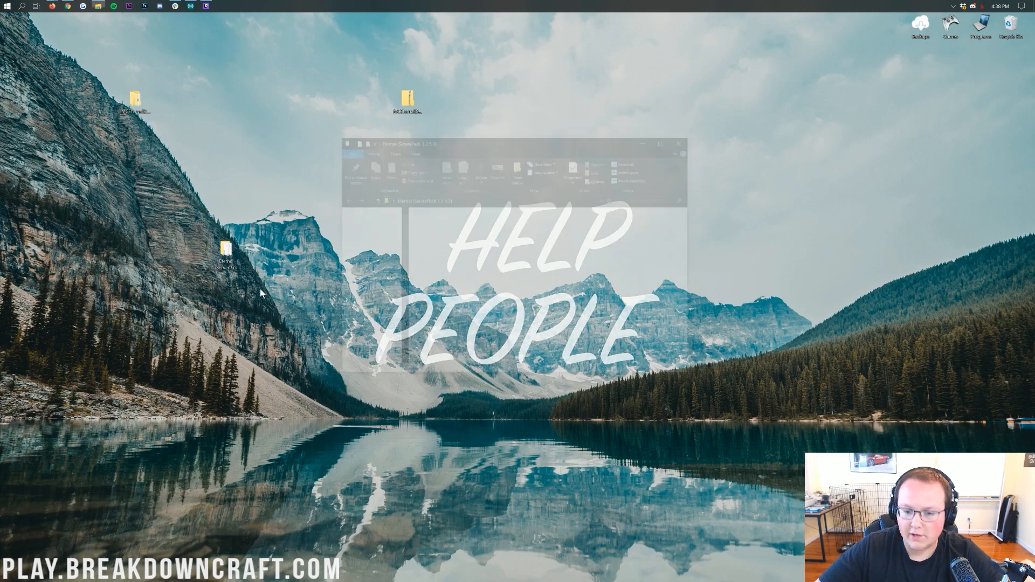
left_click(685, 139)
left_click_drag(173, 112, 171, 111)
left_click_drag(223, 132, 105, 86)
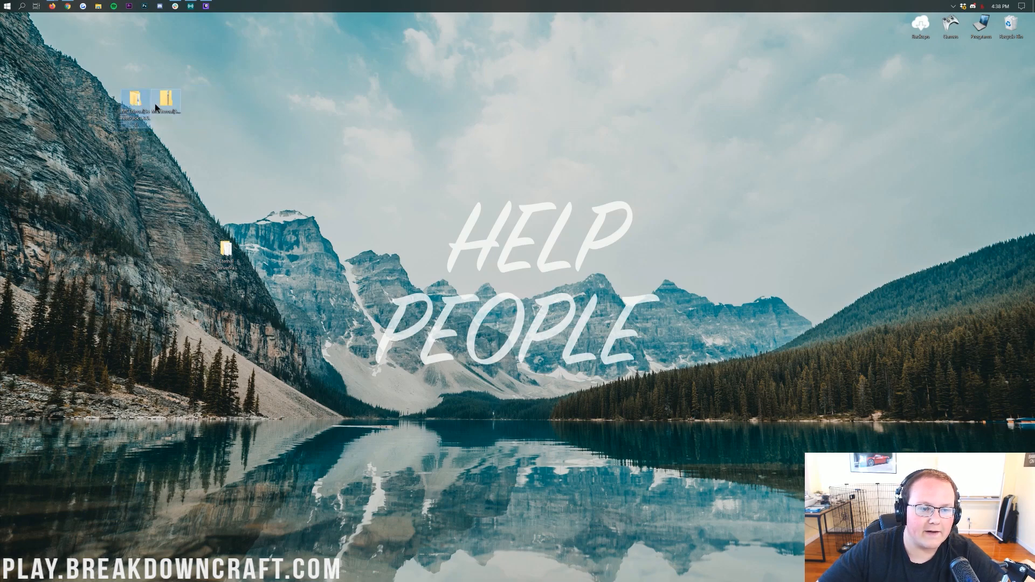
key("shift+Delete")
left_click(536, 273)
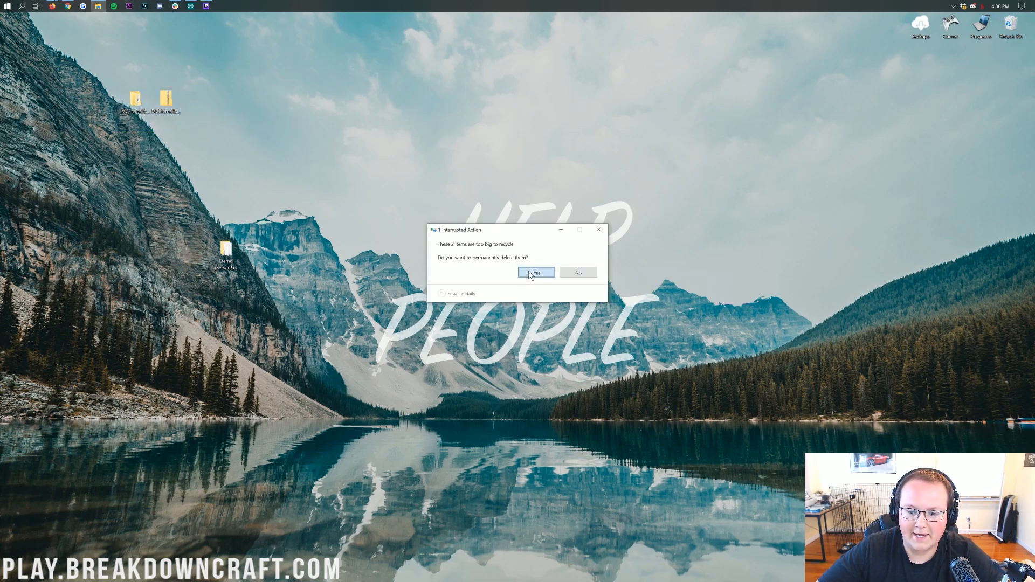
Step: Move the Eternal server folder to the upper middle of the desktop, open it, and select LaunchServer.bat
left_click_drag(409, 185, 441, 188)
left_click(467, 184)
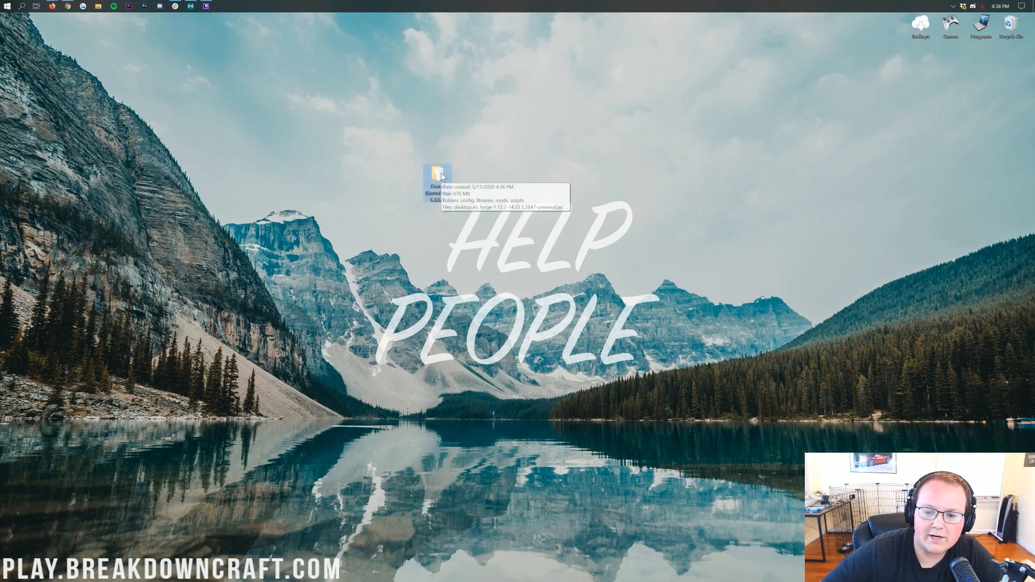
double_click(443, 187)
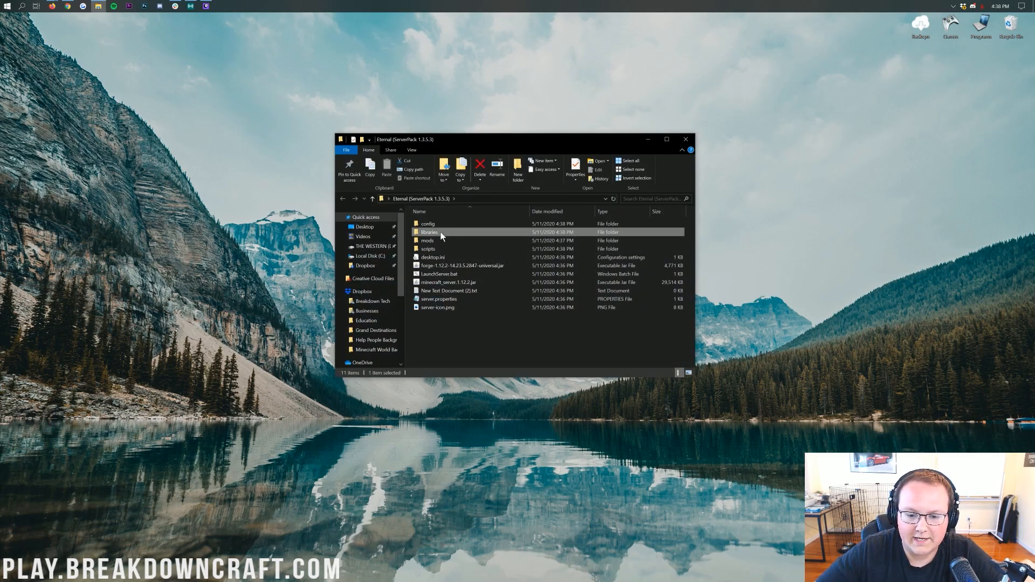
left_click(439, 250)
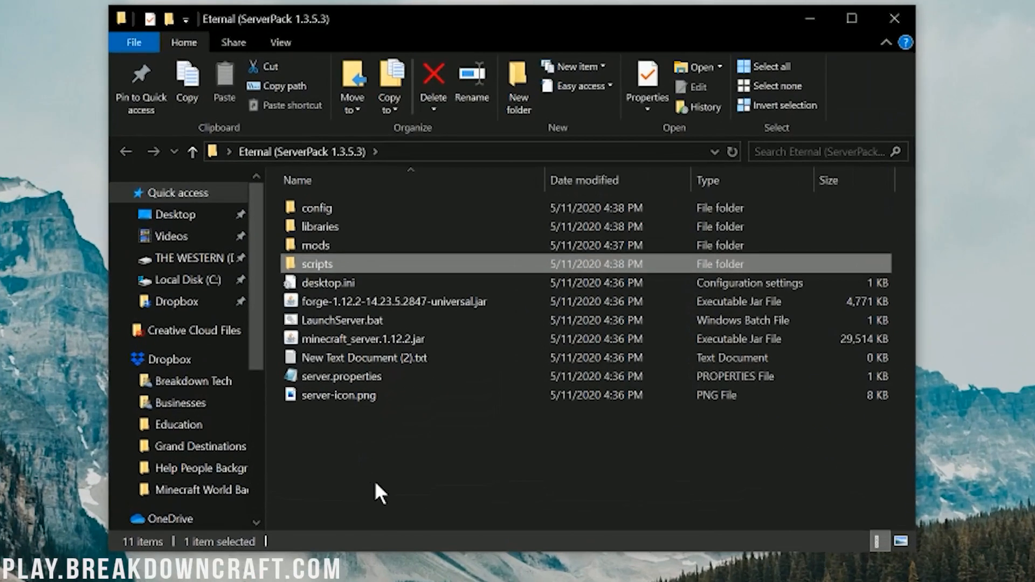
left_click(389, 473)
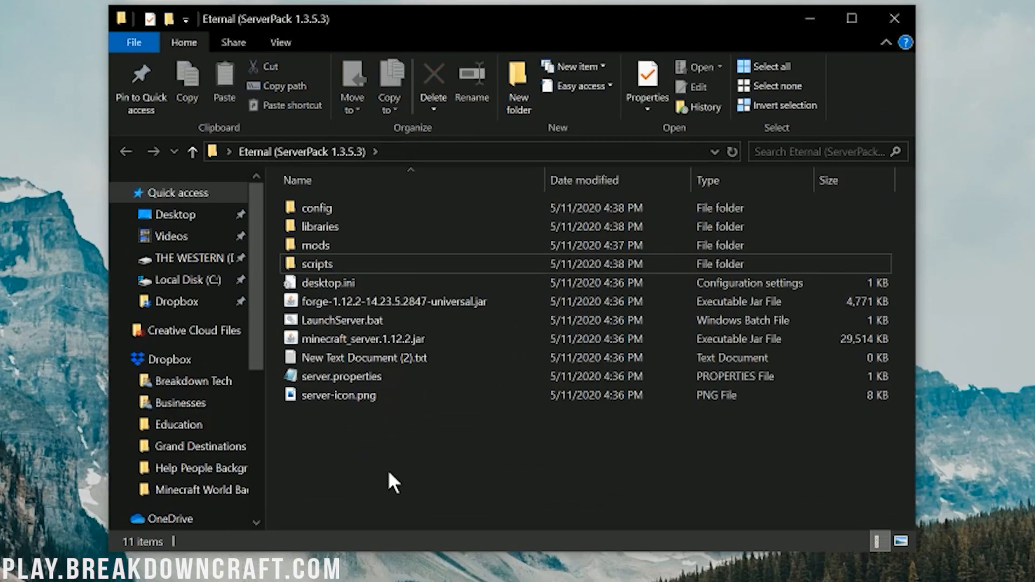
left_click(341, 321)
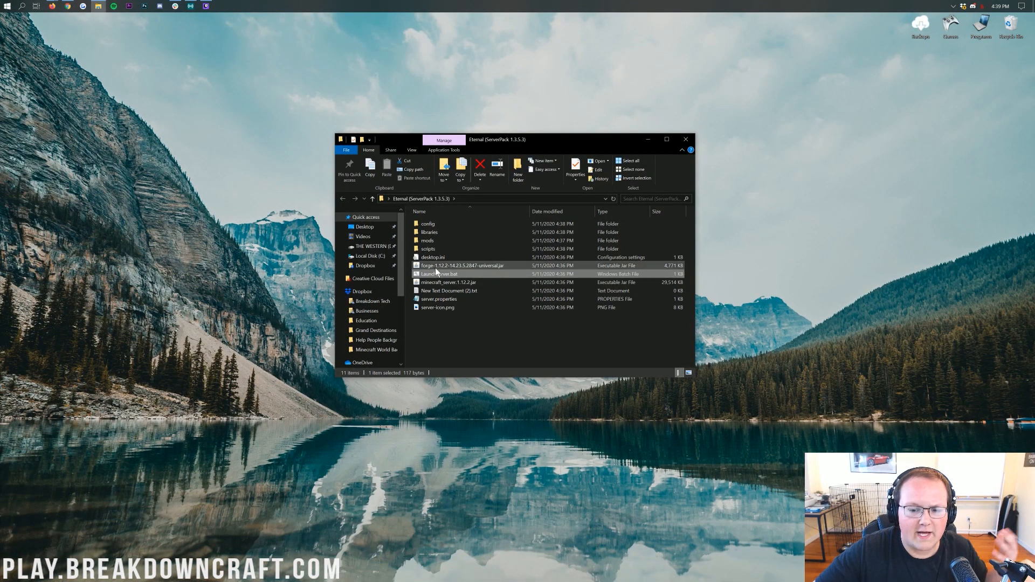
Step: Switch to the browser, review the guides on installing Java for Minecraft servers and using Jarfix, and minimize the browser
left_click(67, 6)
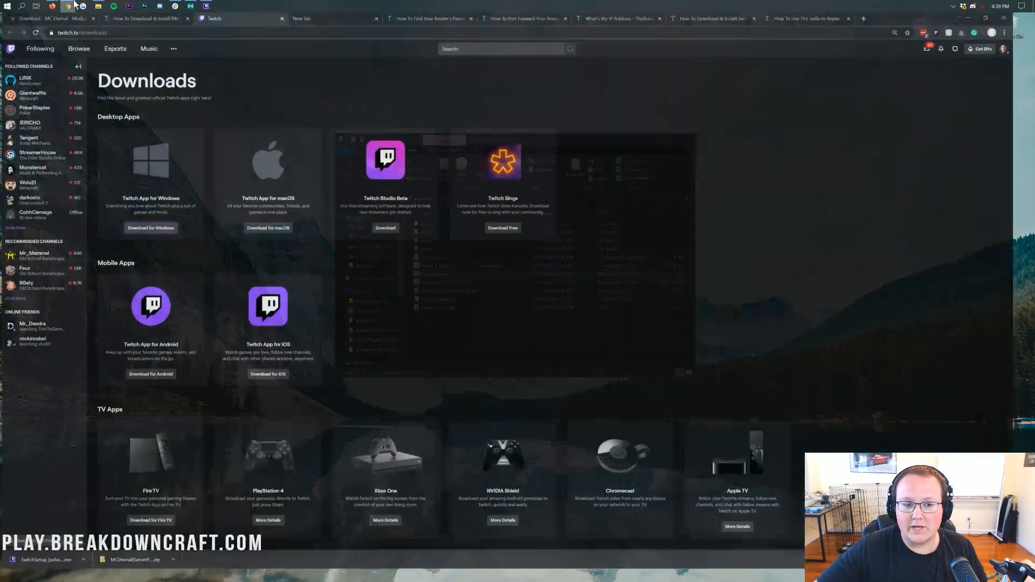
left_click(423, 17)
left_click(248, 23)
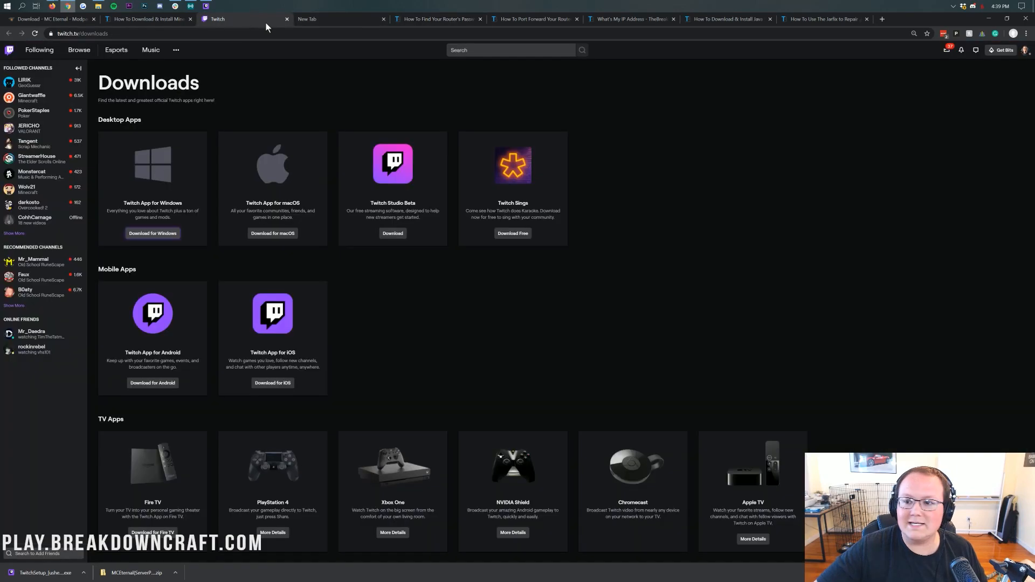
left_click(746, 22)
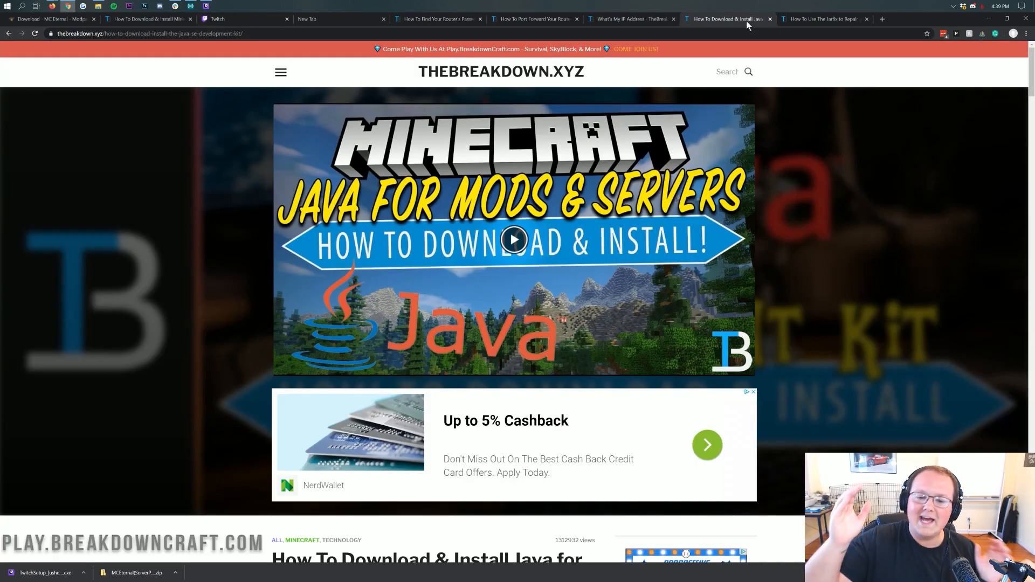
scroll(763, 88, "down", 6)
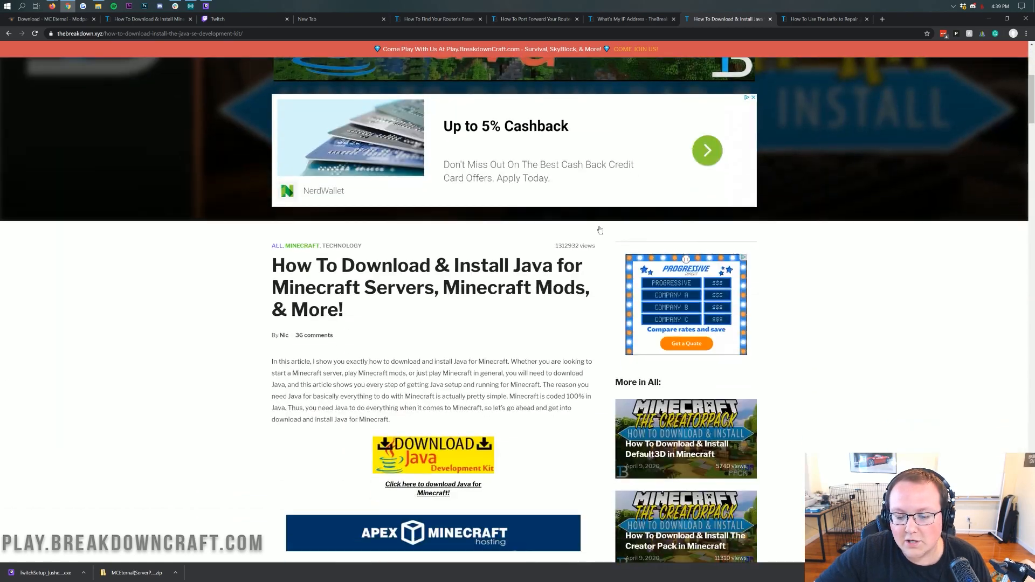
left_click_drag(434, 218, 253, 217)
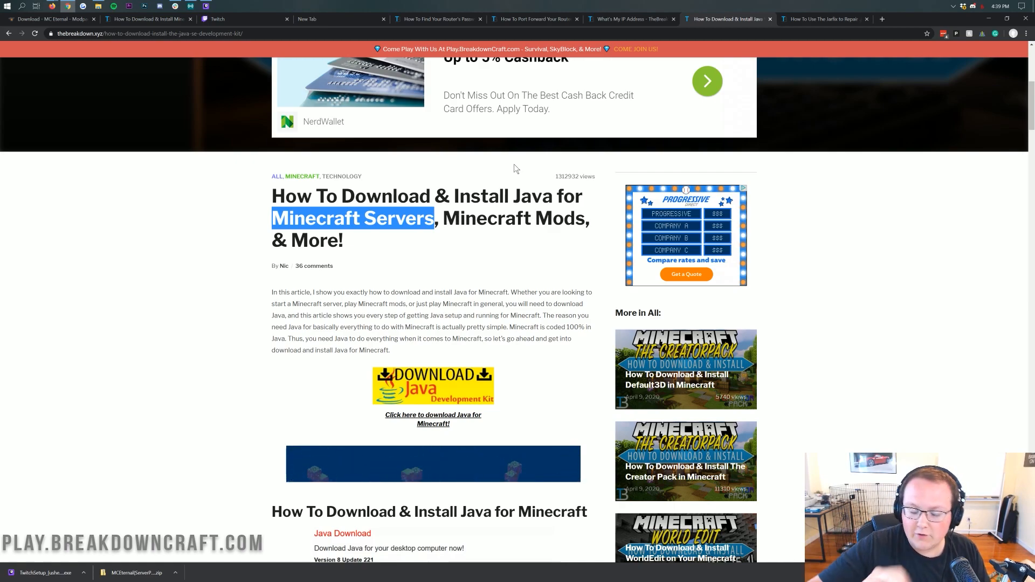
scroll(514, 168, "up", 7)
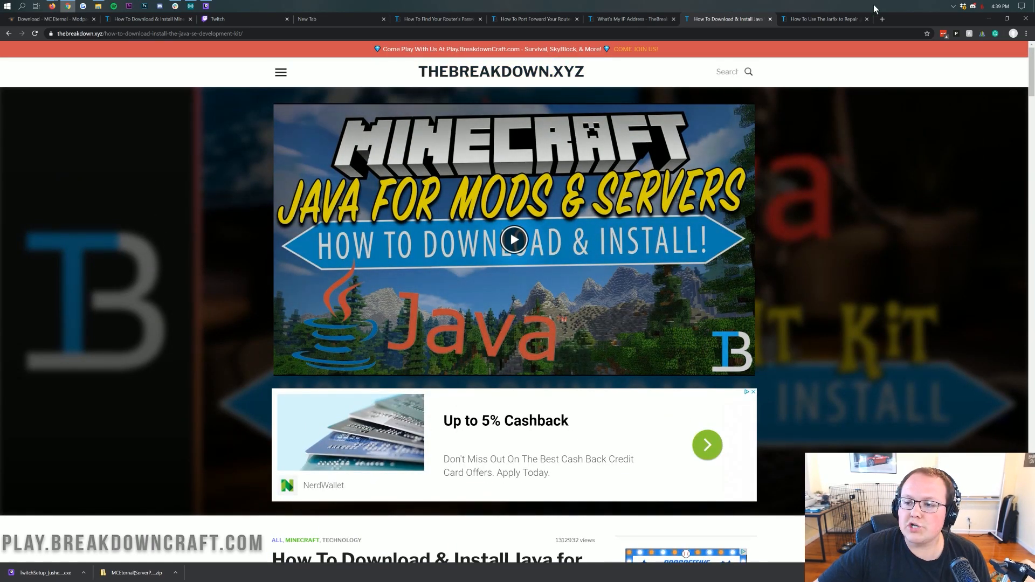
left_click(830, 21)
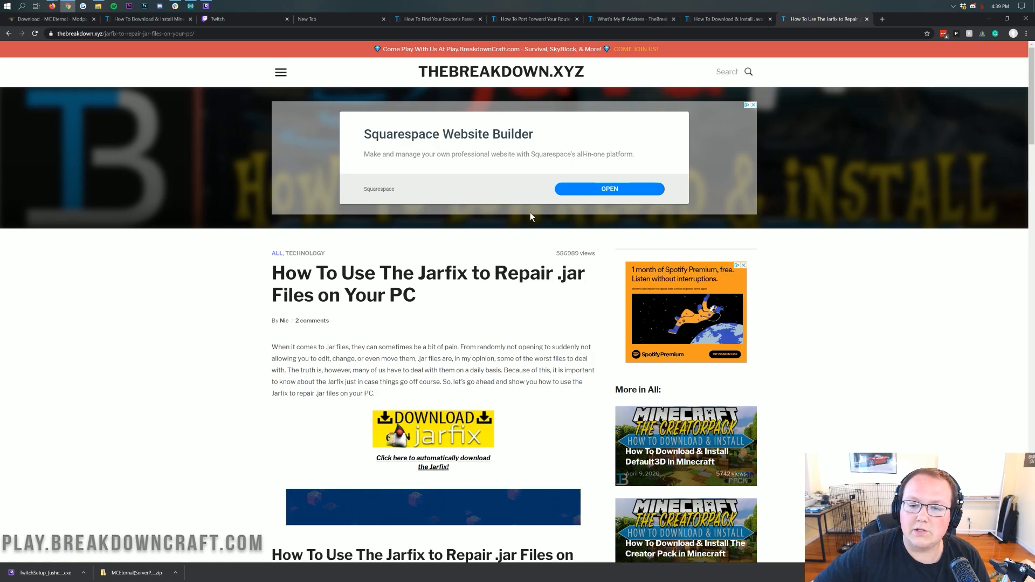
left_click(354, 19)
left_click(987, 18)
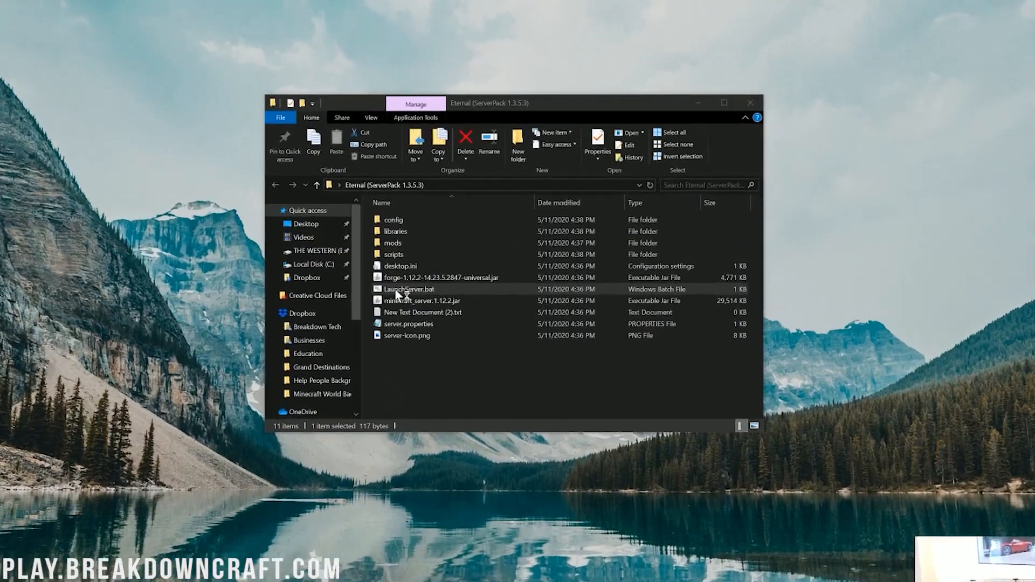
Step: Run LaunchServer.bat, allowing it past the SmartScreen warning, and dismiss the console once the server files are generated
double_click(397, 289)
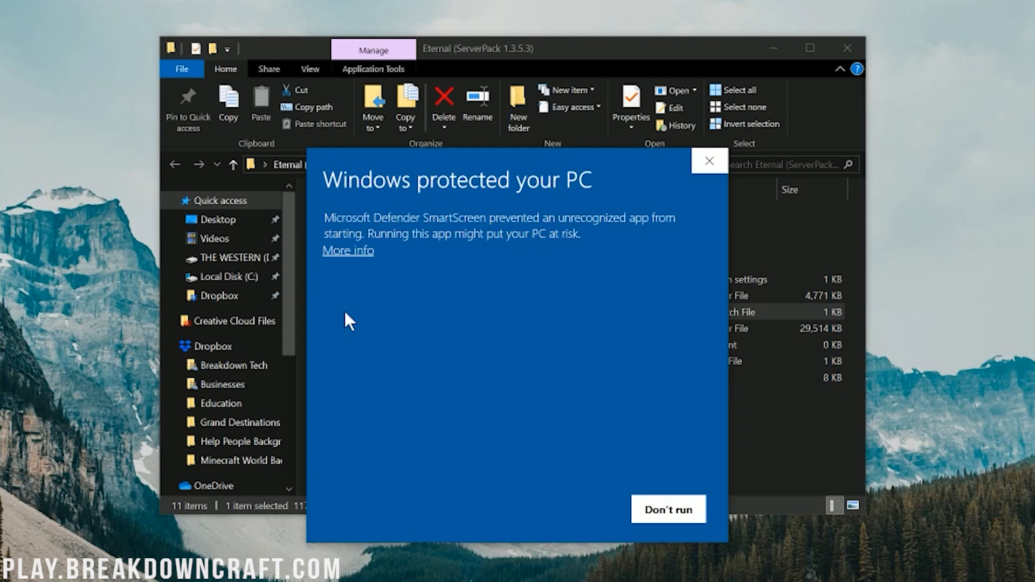
left_click(348, 250)
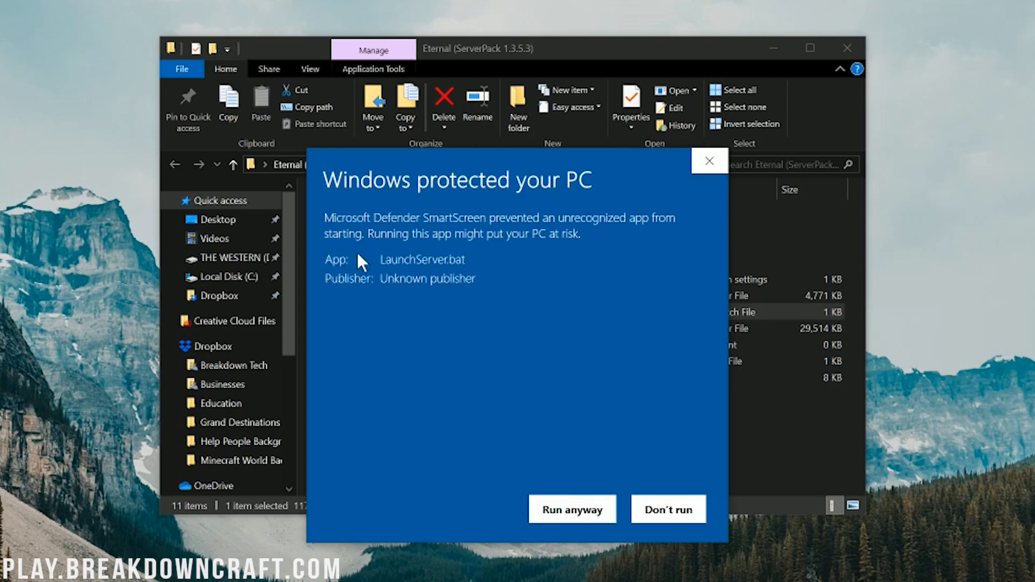
left_click(573, 507)
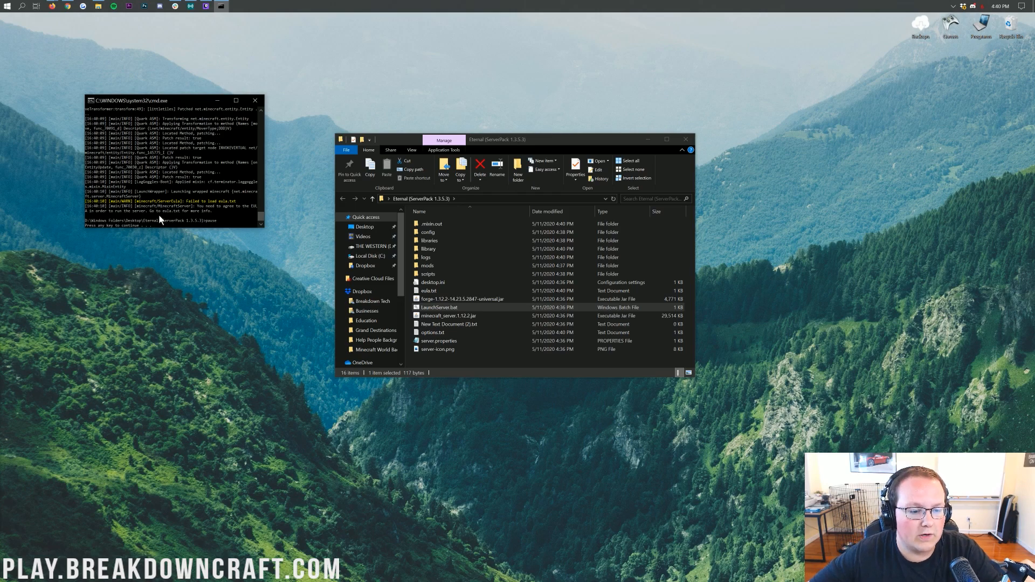
key("Return")
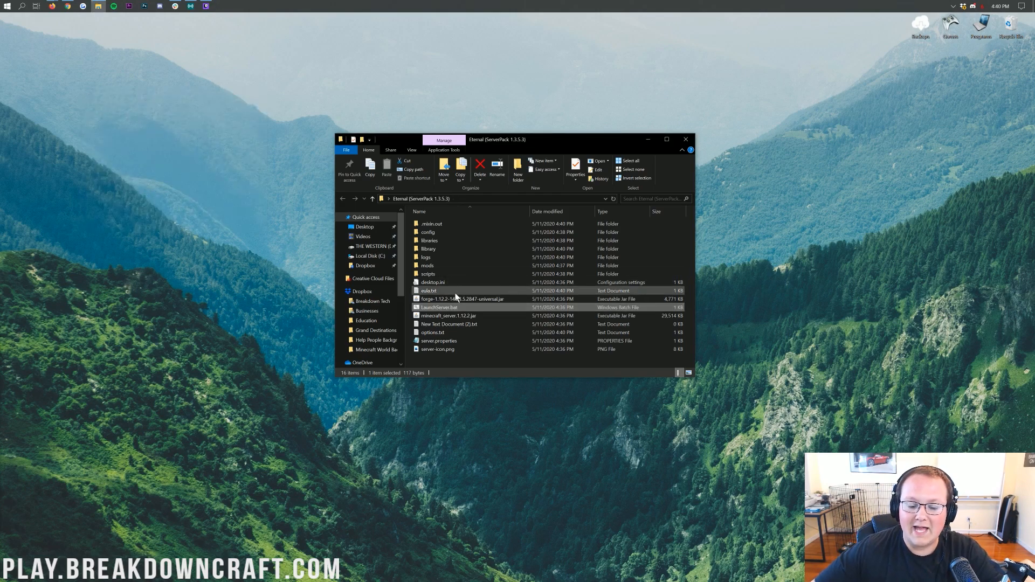
Step: Open eula.txt from the server folder, then narrow its window and place it near the middle of the screen
left_click(458, 291)
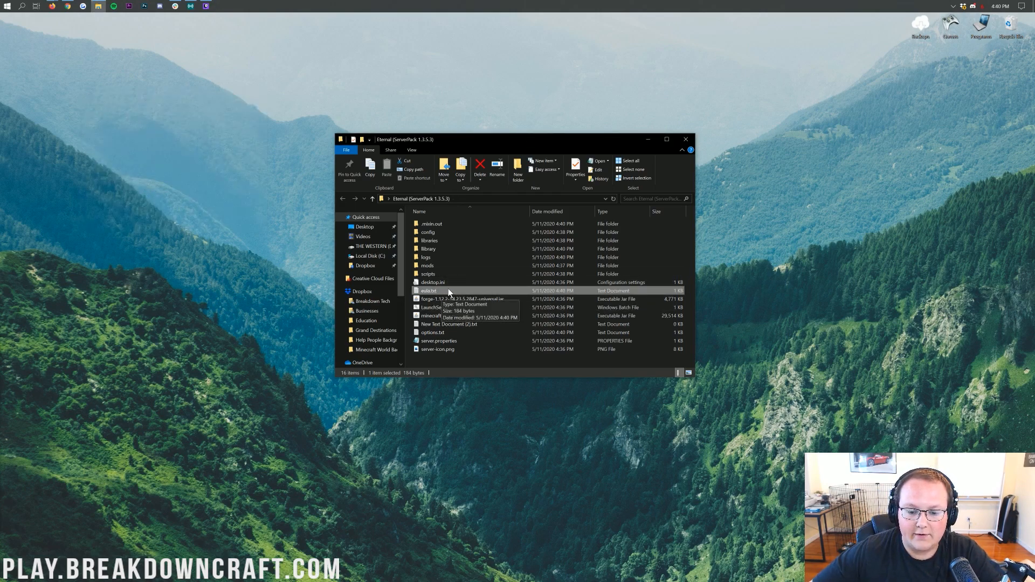
double_click(448, 290)
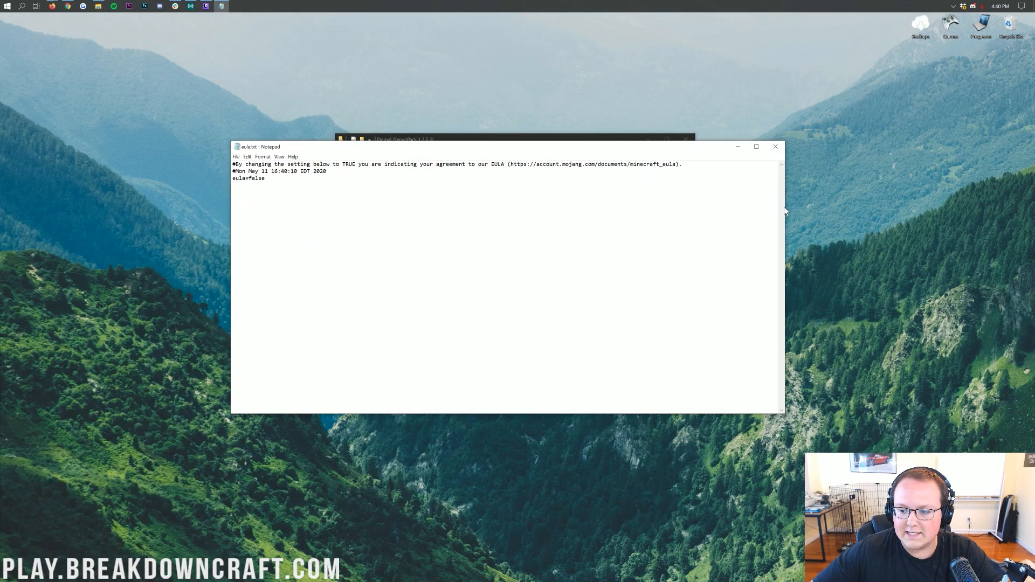
left_click_drag(784, 206, 479, 206)
left_click_drag(395, 144, 549, 147)
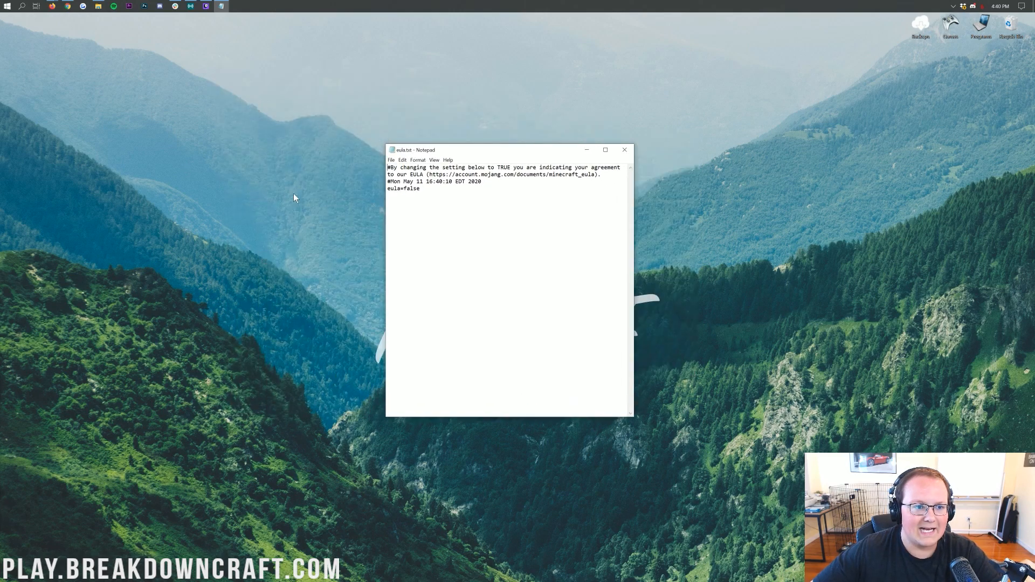
left_click(97, 8)
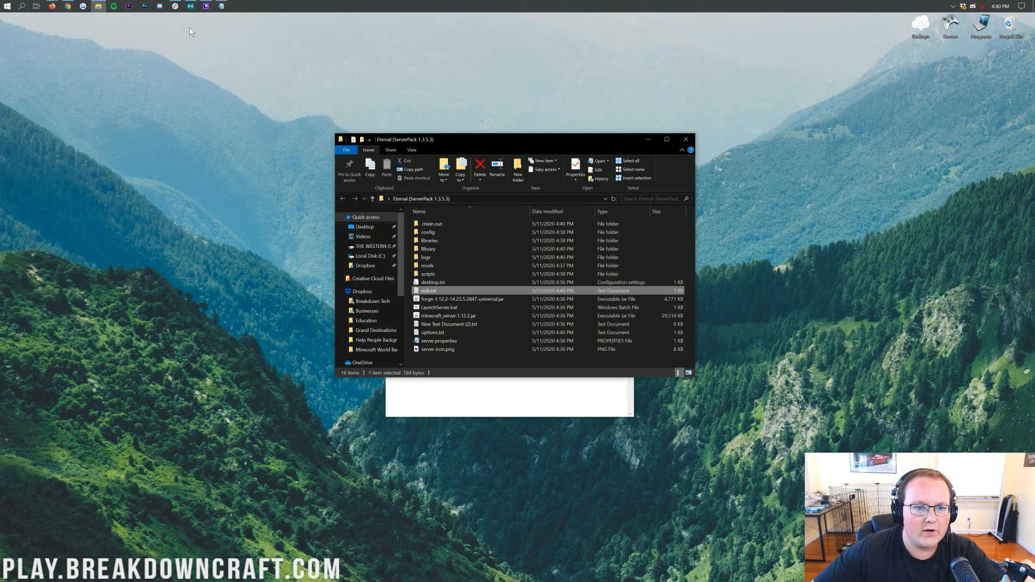
left_click(190, 6)
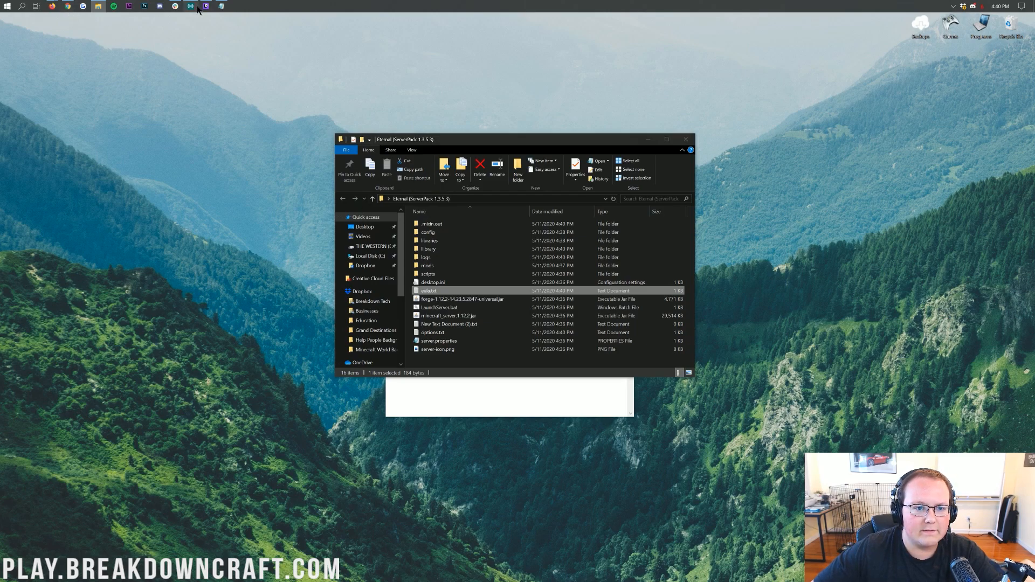
double_click(429, 290)
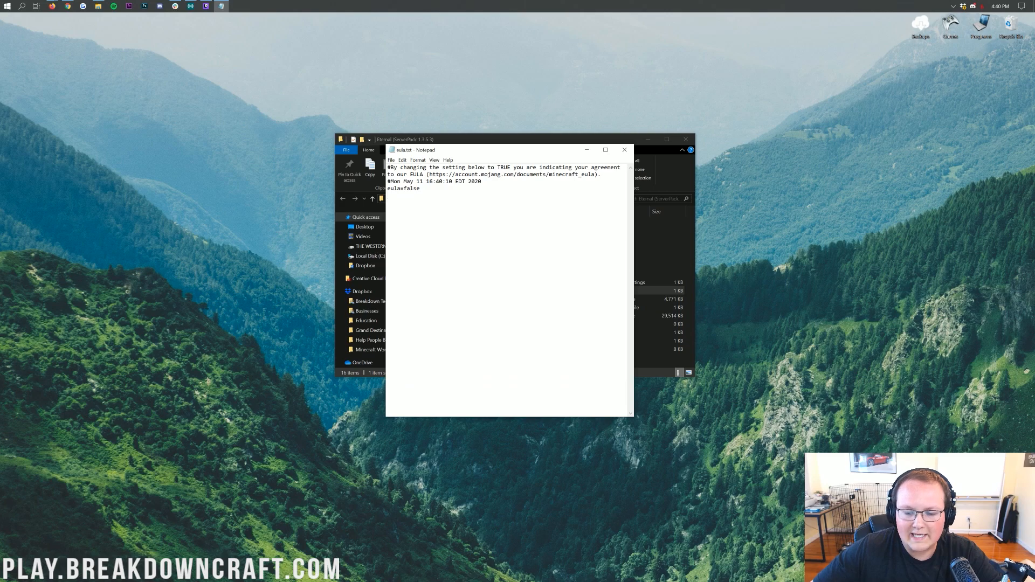
left_click(624, 150)
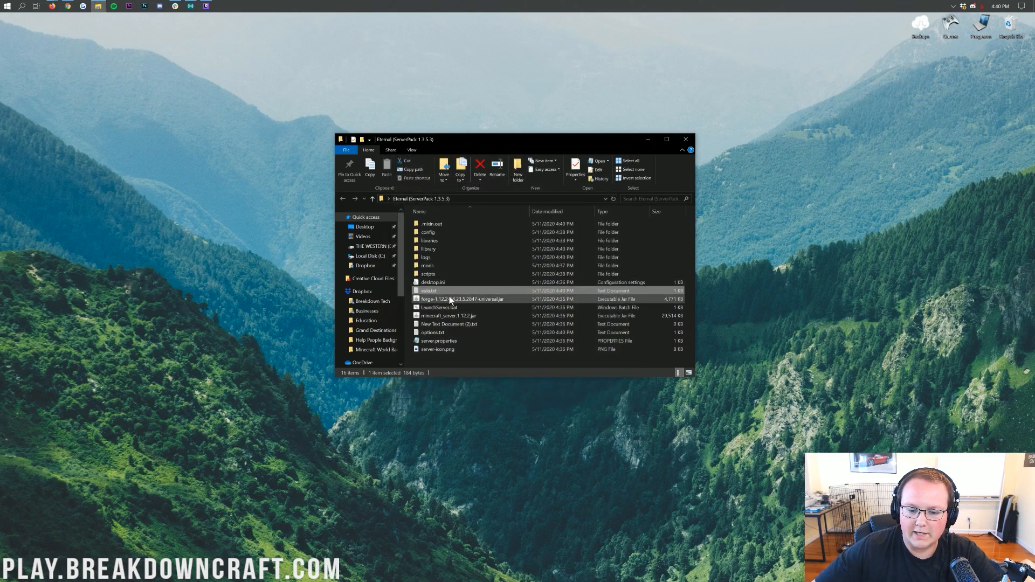
Step: Open eula.txt over the server folder, highlight the Minecraft EULA link, and shorten the window
double_click(447, 291)
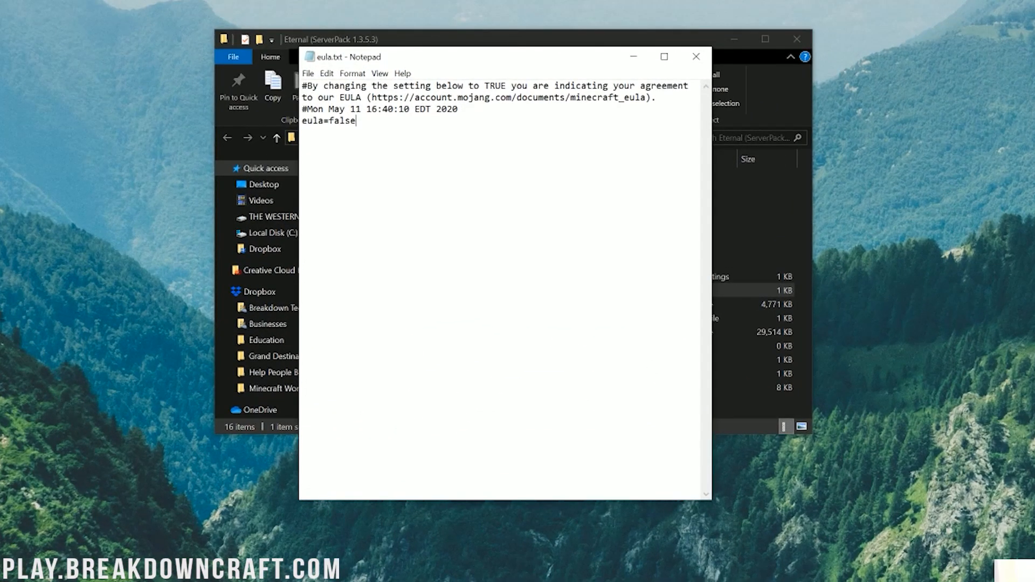
left_click_drag(372, 97, 646, 97)
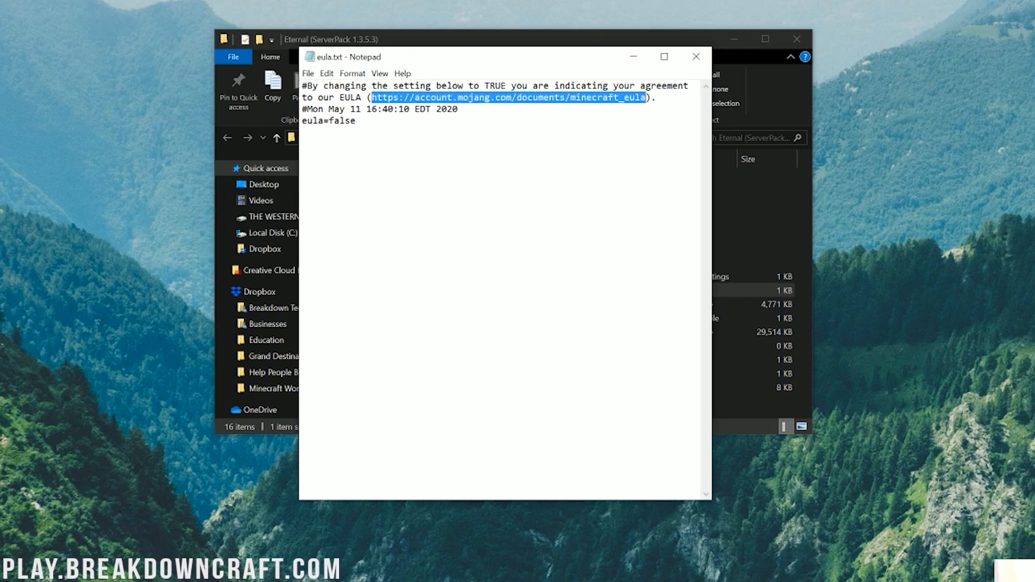
left_click(545, 493)
left_click_drag(543, 500, 538, 423)
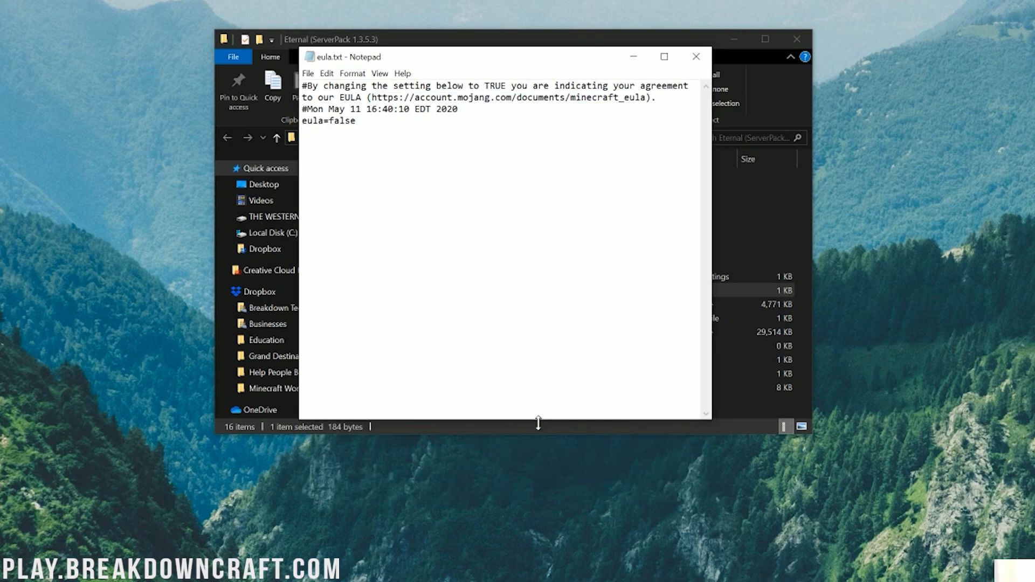
Step: Accept the agreement by changing the last line to eula=true, save eula.txt, and close it
key("Left")
key("shift+Left")
key("shift+Left")
key("shift+Left")
key("shift+Left")
key("shift+Left")
type("true")
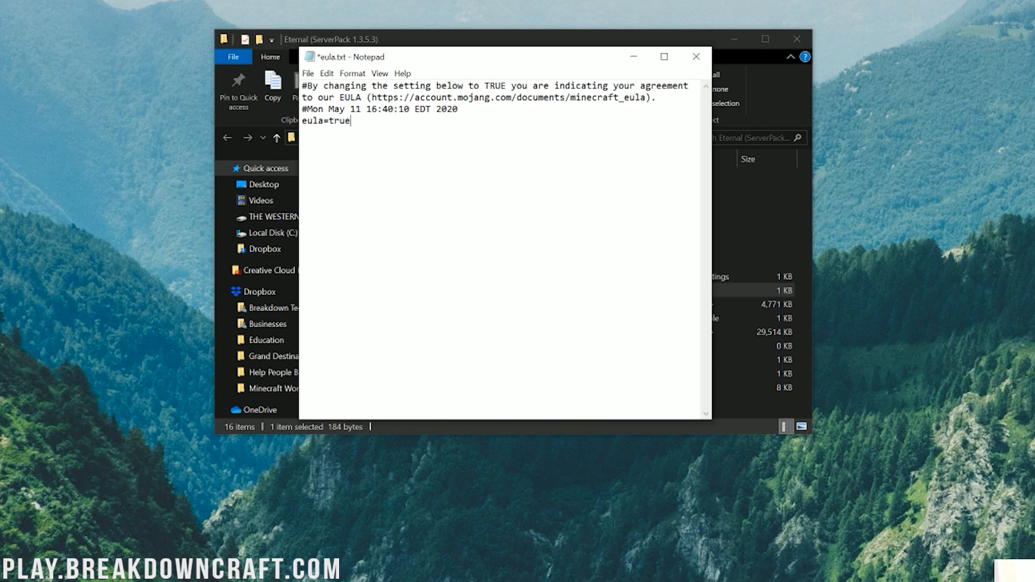
key("ctrl+a")
left_click(305, 132)
left_click(312, 77)
left_click(345, 128)
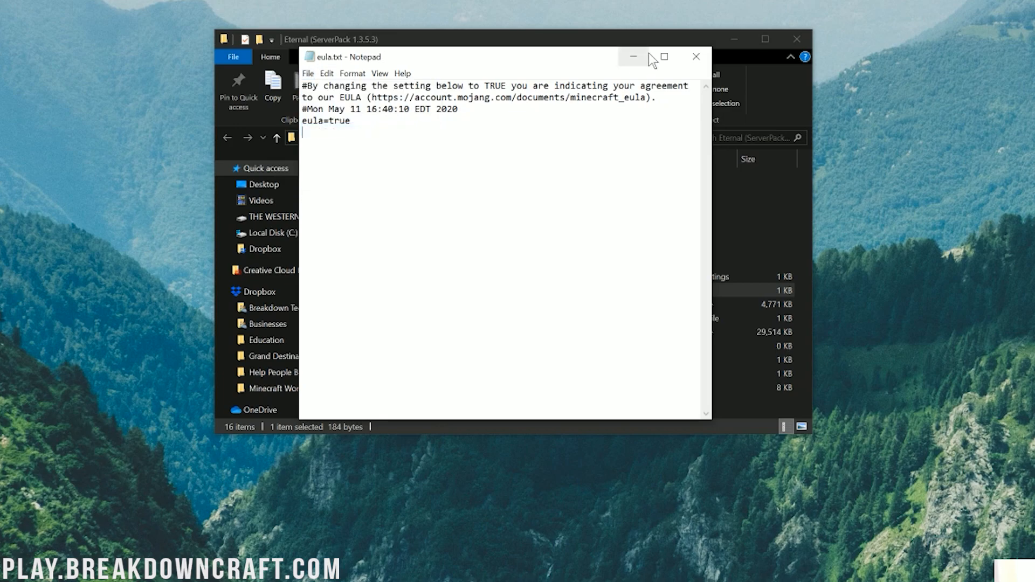
left_click(697, 56)
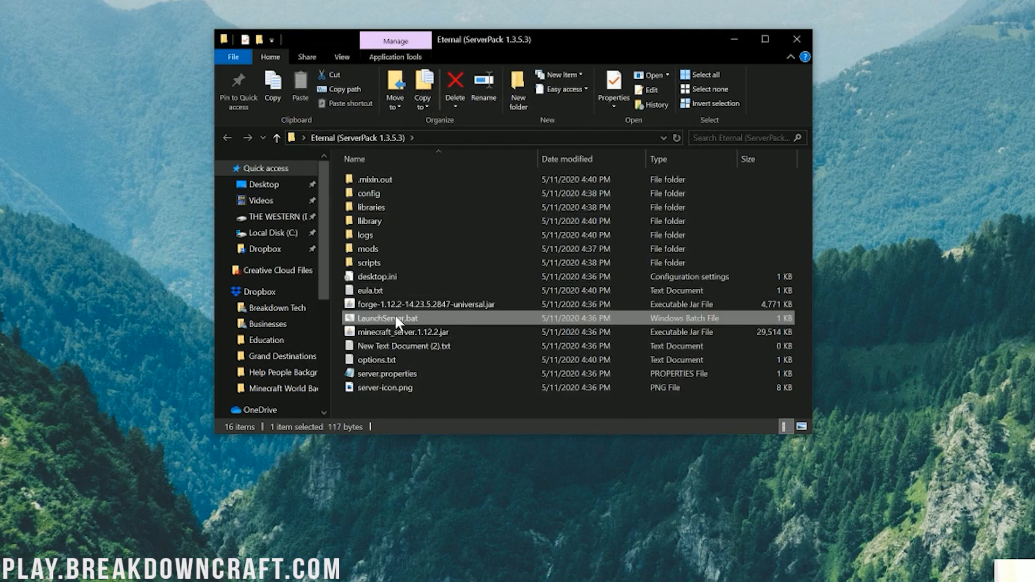
Step: Run LaunchServer.bat to generate the world and remaining server files, stop the server, and dismiss its console
double_click(397, 319)
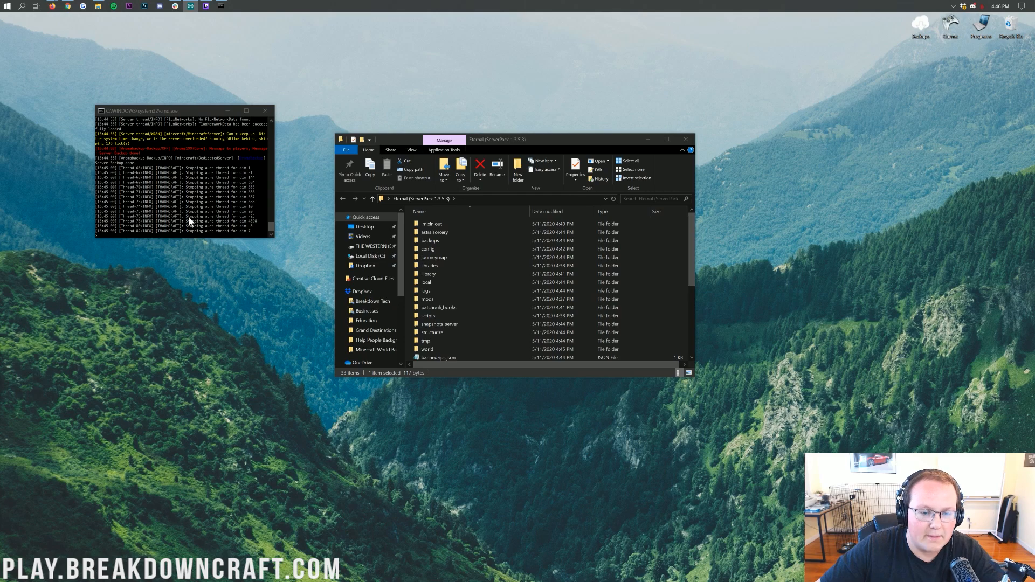
left_click(136, 177)
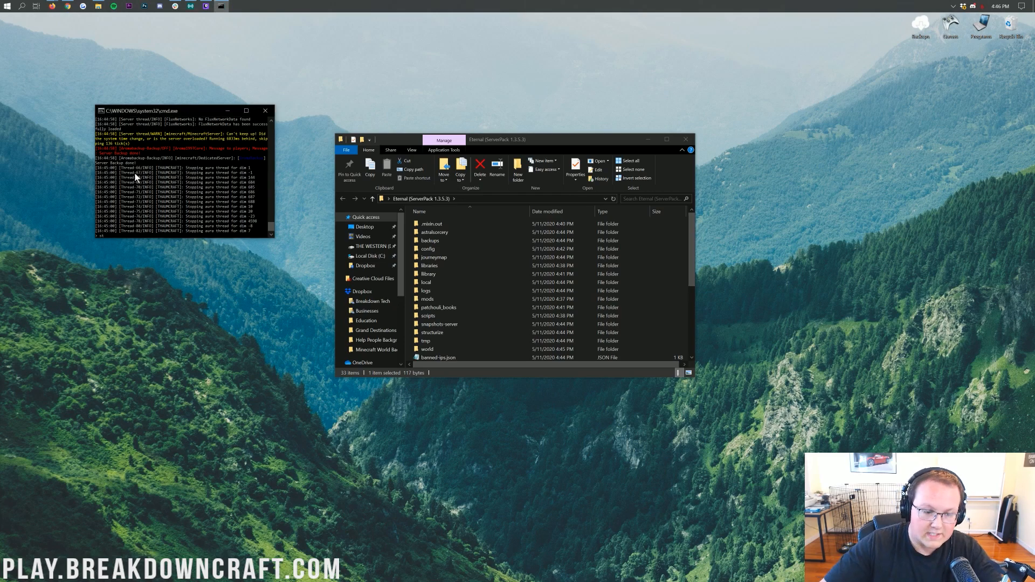
key("Return")
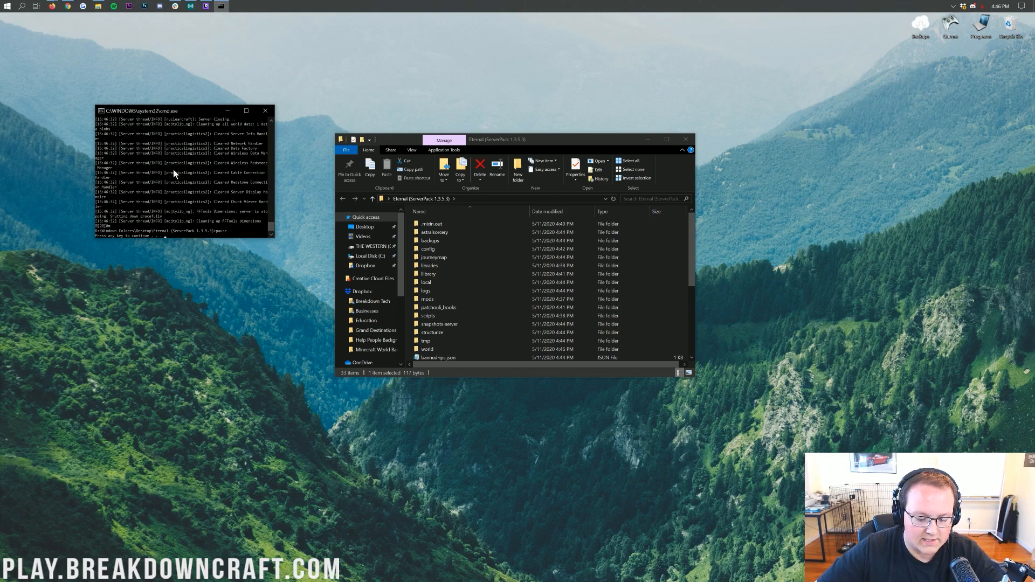
key("Return")
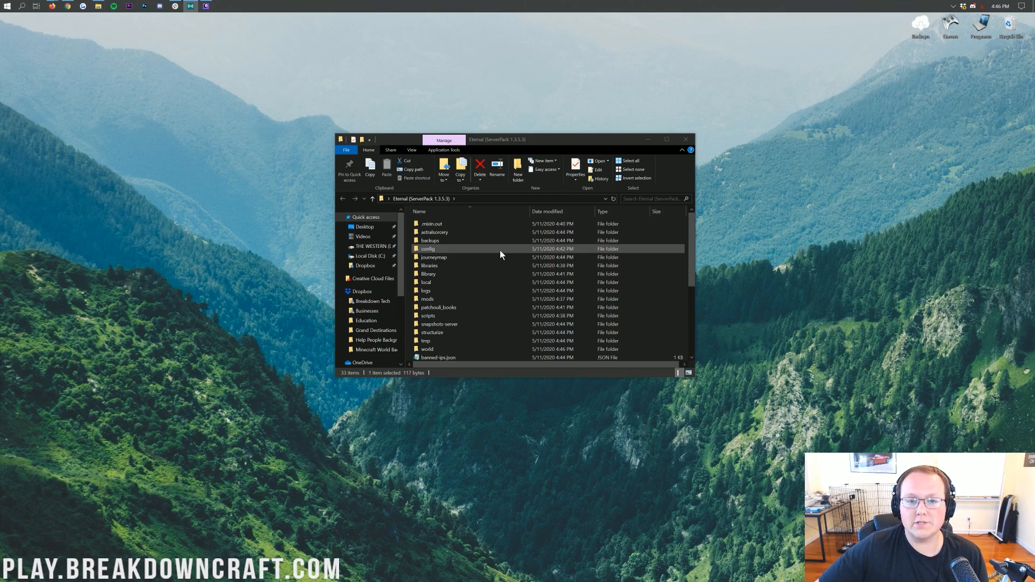
Step: Open Command Prompt, run ipconfig, and locate the active adapter's IPv4 address and default gateway
left_click(2, 4)
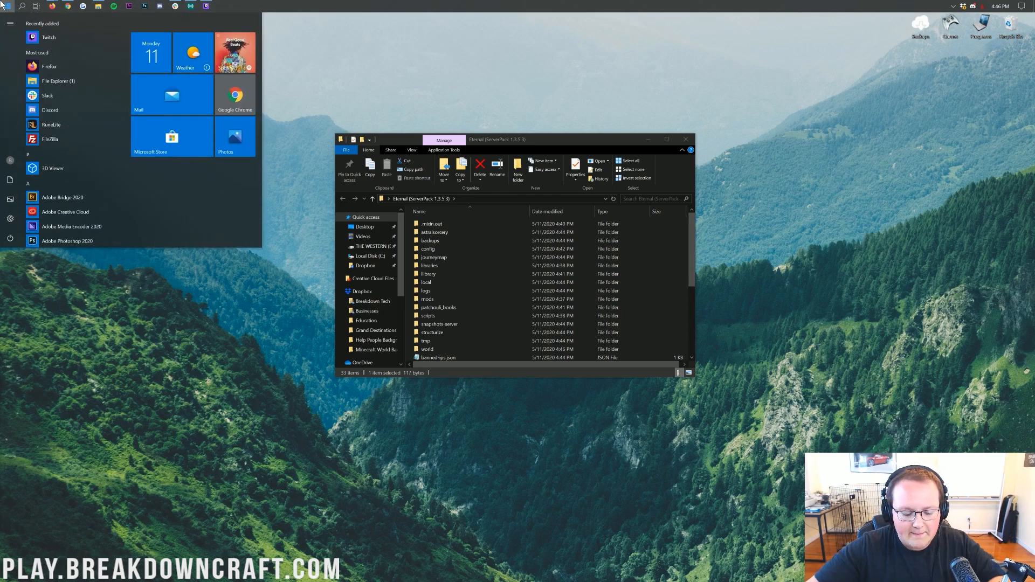
type("cmd")
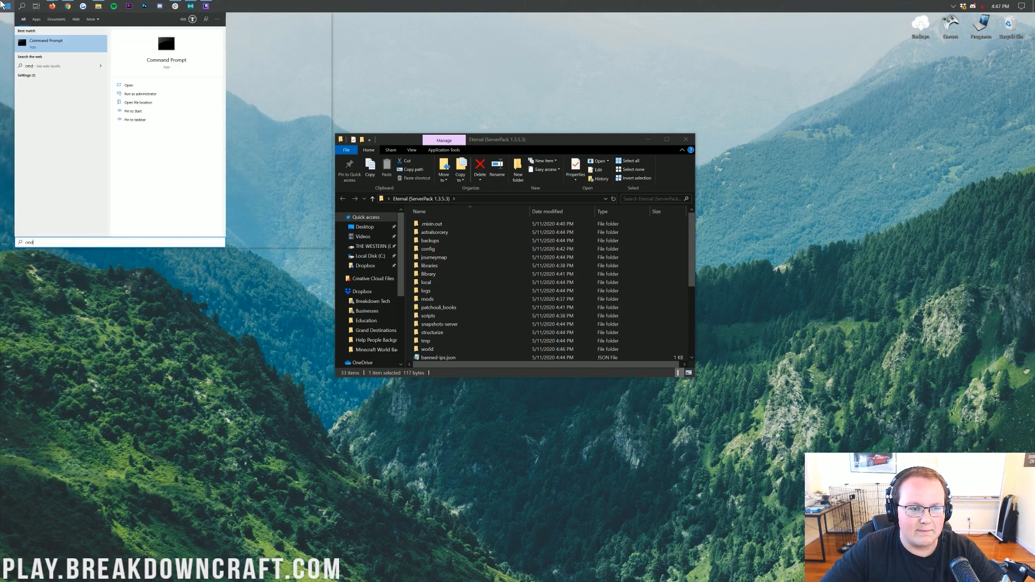
key("Return")
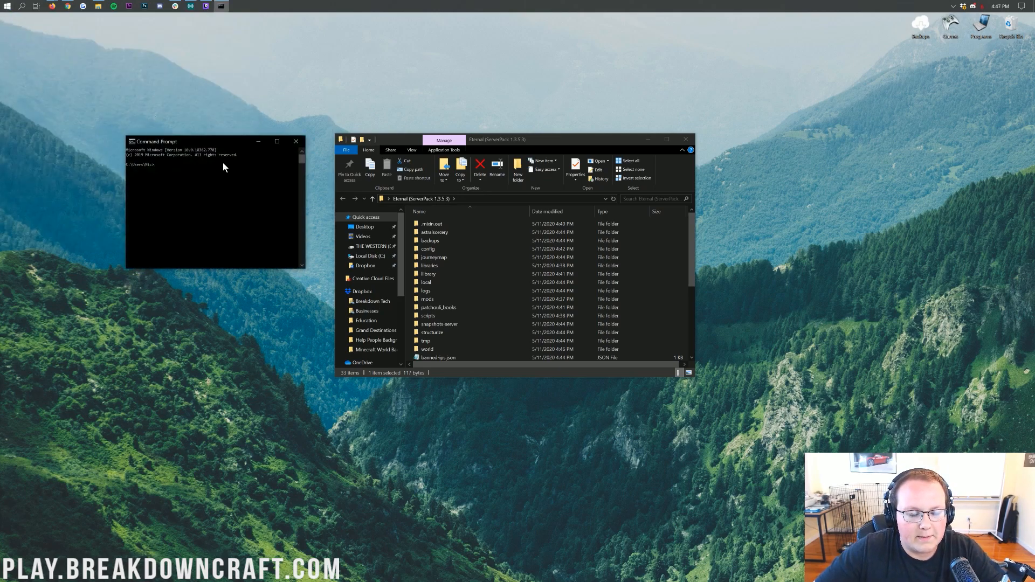
type("ipconfig")
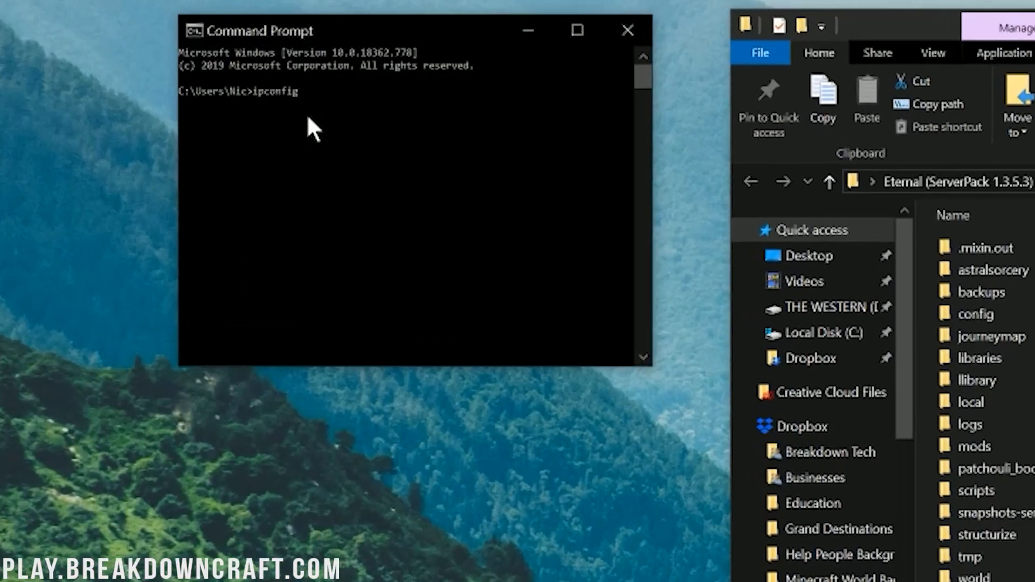
key("Return")
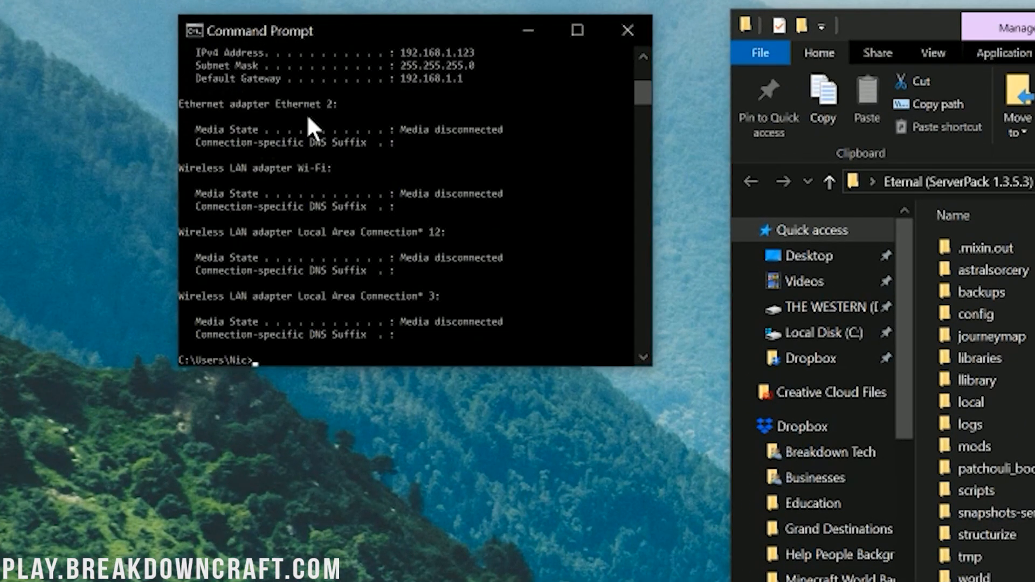
scroll(383, 278, "up", 4)
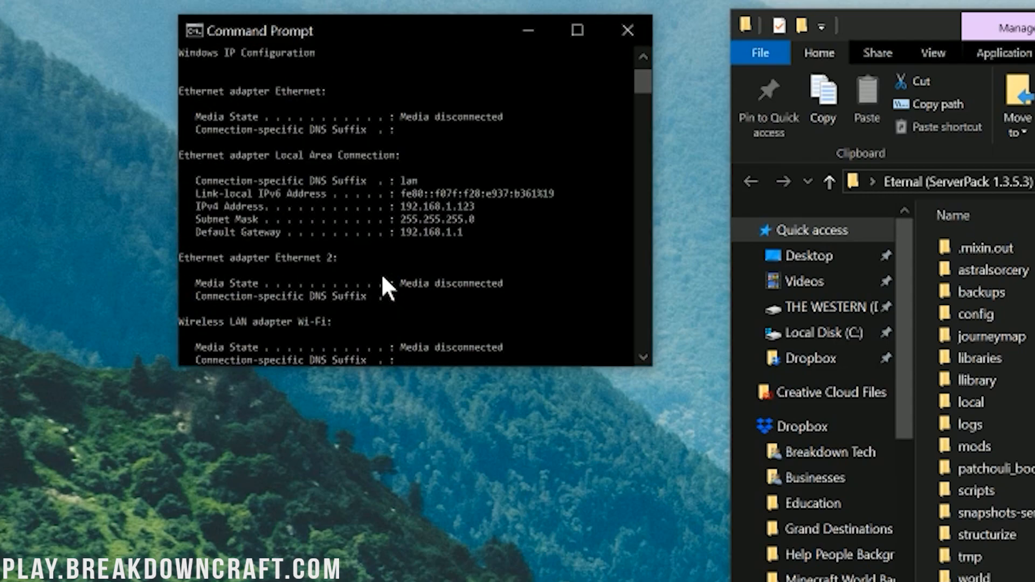
scroll(383, 281, "down", 3)
scroll(381, 275, "up", 3)
Step: Open a blank Notepad window, shrink it, and place it beside the IPv4 and gateway lines in Command Prompt
key("super")
type("notepad")
key("Return")
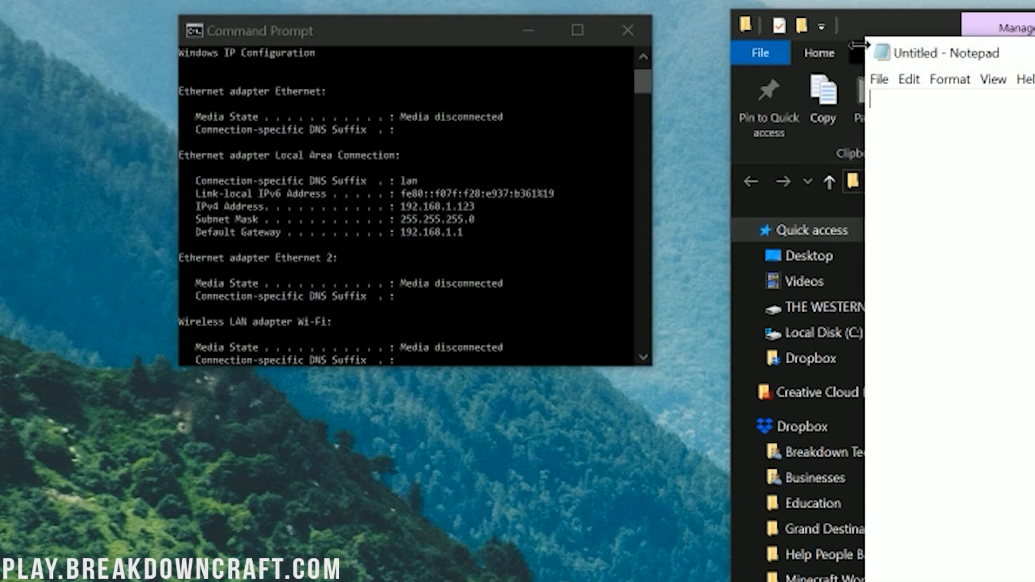
left_click_drag(871, 41, 1034, 162)
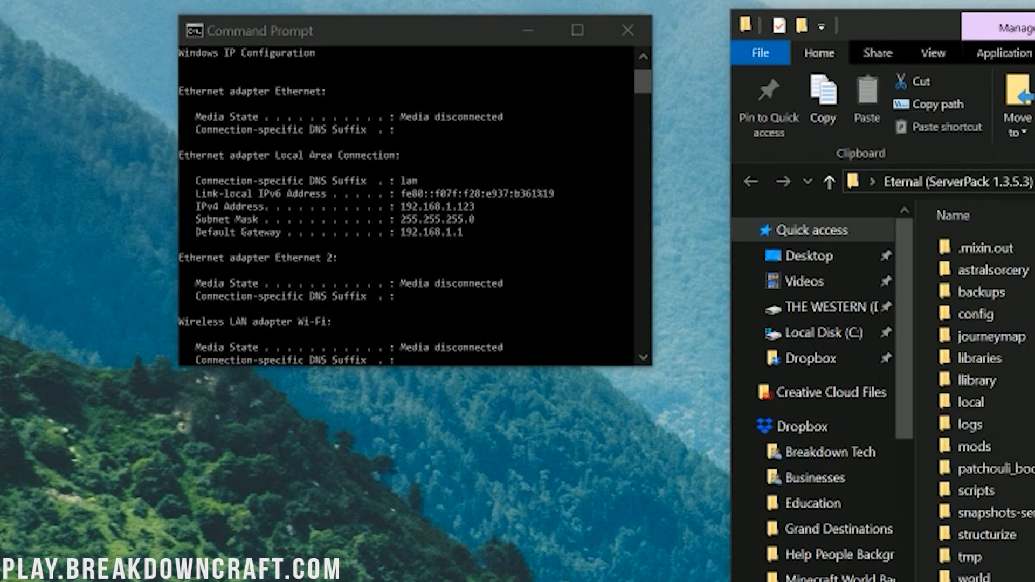
left_click_drag(885, 429, 549, 199)
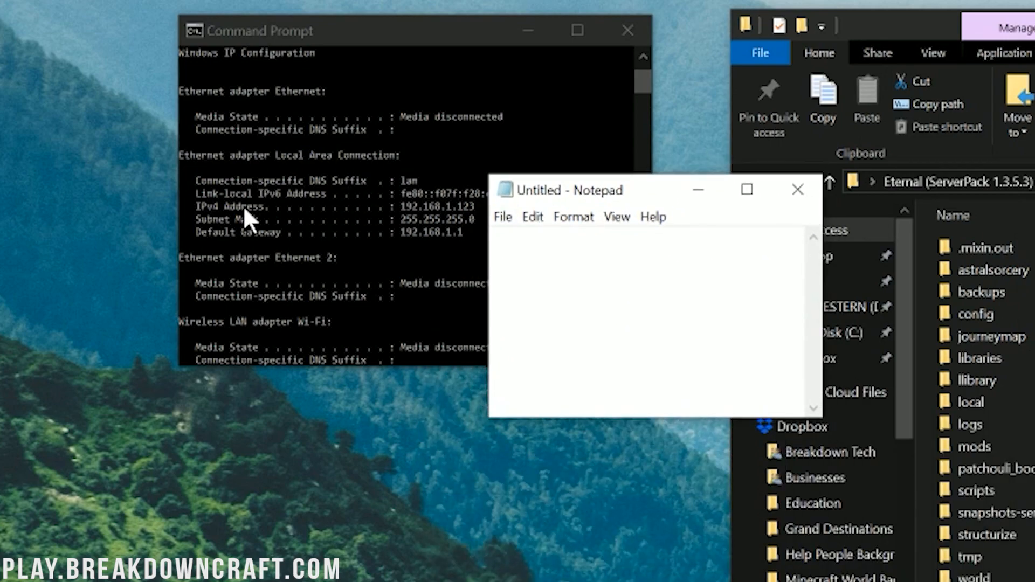
Step: Record "Local IPv4: 192.168.1.123" and "Default Gateway: 192.168.1.1" on separate lines of the note, and close Command Prompt
type("L")
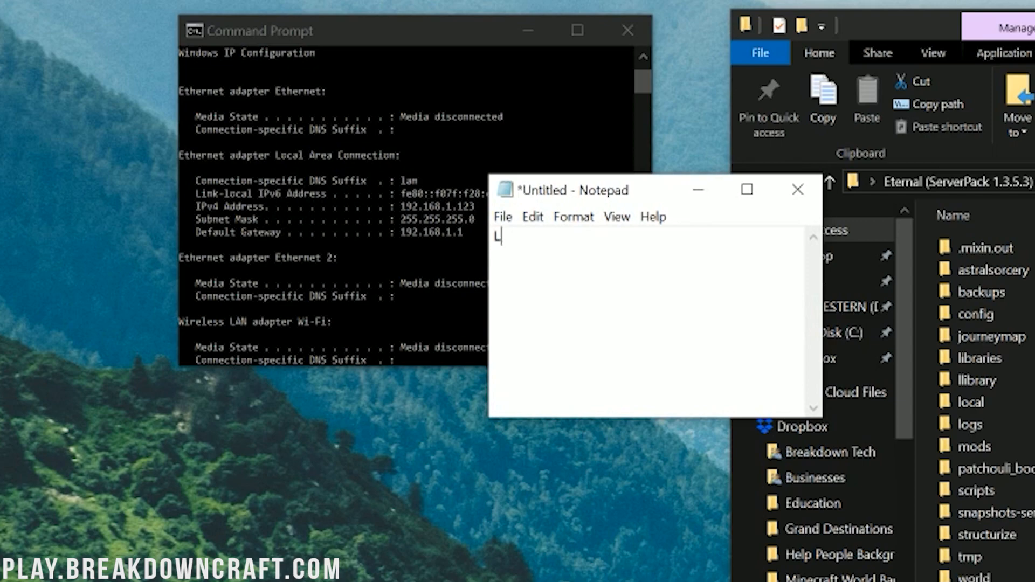
type("ocal IPv4")
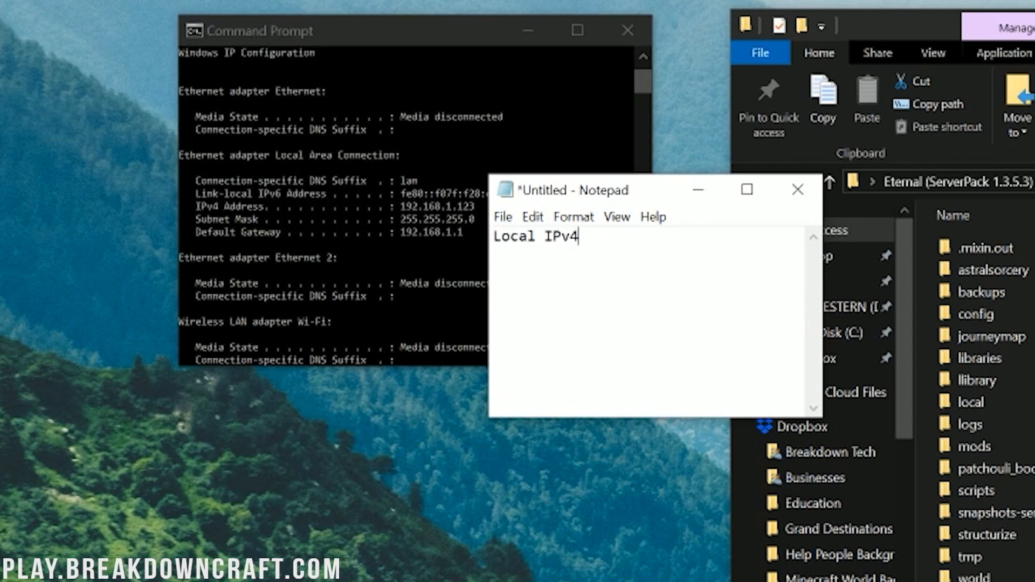
type(": 192.168.1.123")
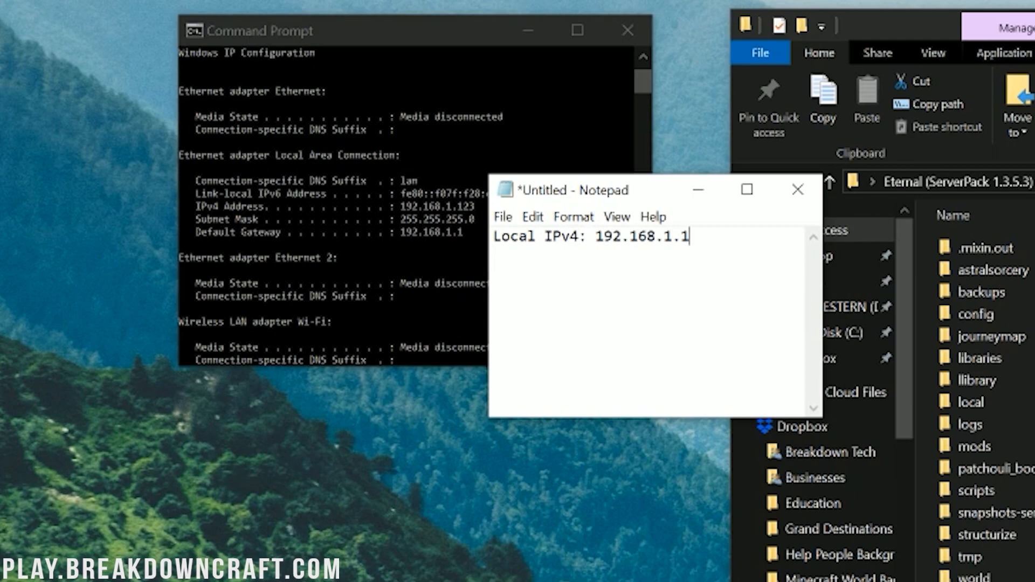
key("Return")
type("Default Gateway")
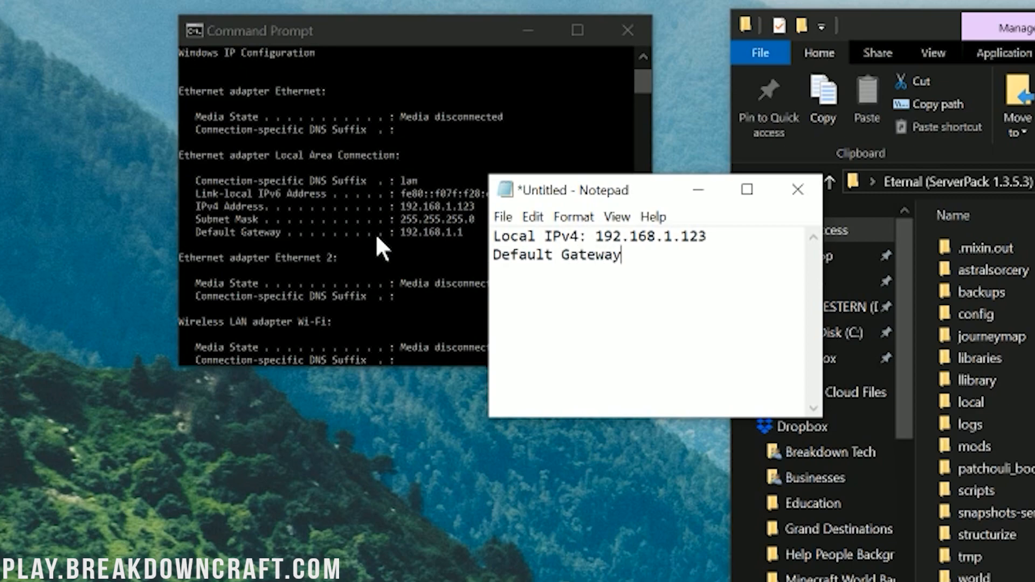
type(": 192.168.1.1")
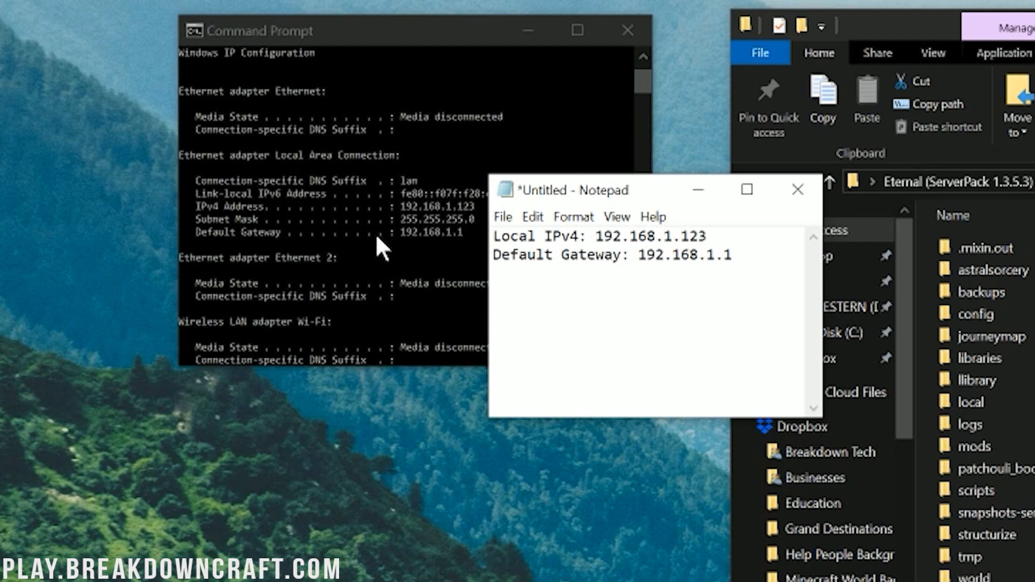
left_click(378, 238)
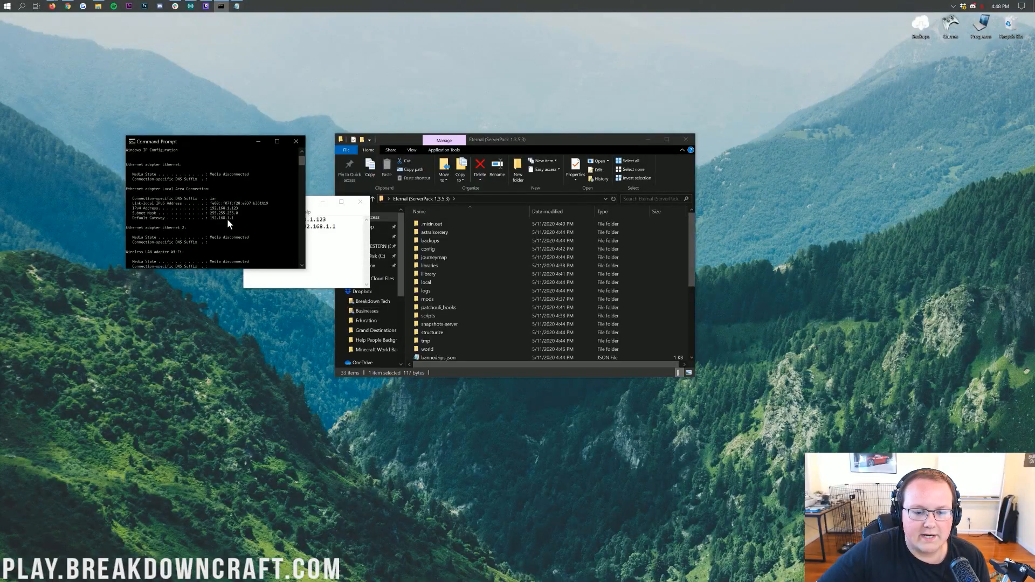
left_click(296, 142)
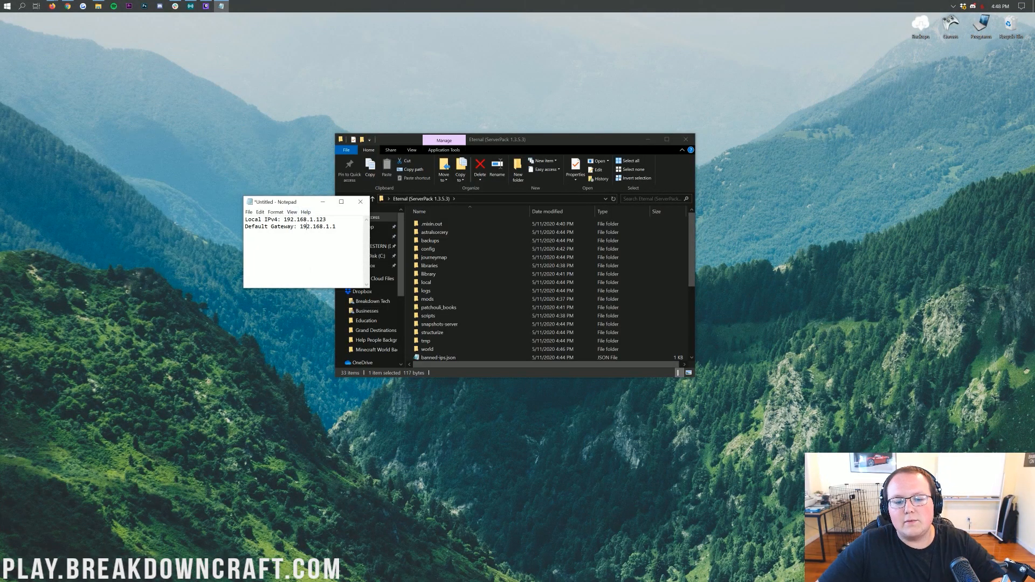
Step: Move the note clear of the server folder, copy its default gateway address, and switch to the new tab in Chrome
left_click_drag(336, 226, 199, 198)
key("ctrl+c")
mouse_move(61, 5)
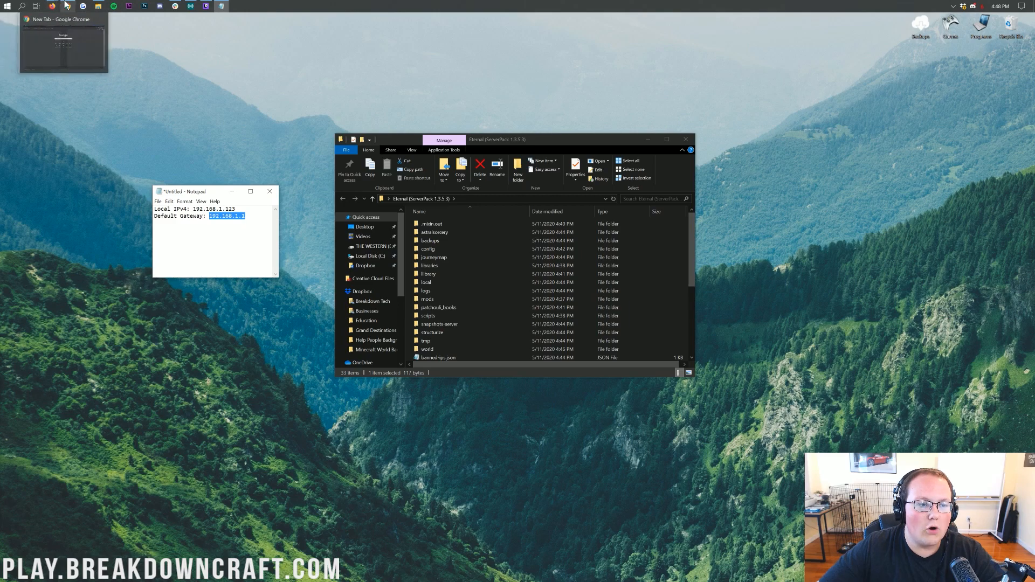
left_click(67, 5)
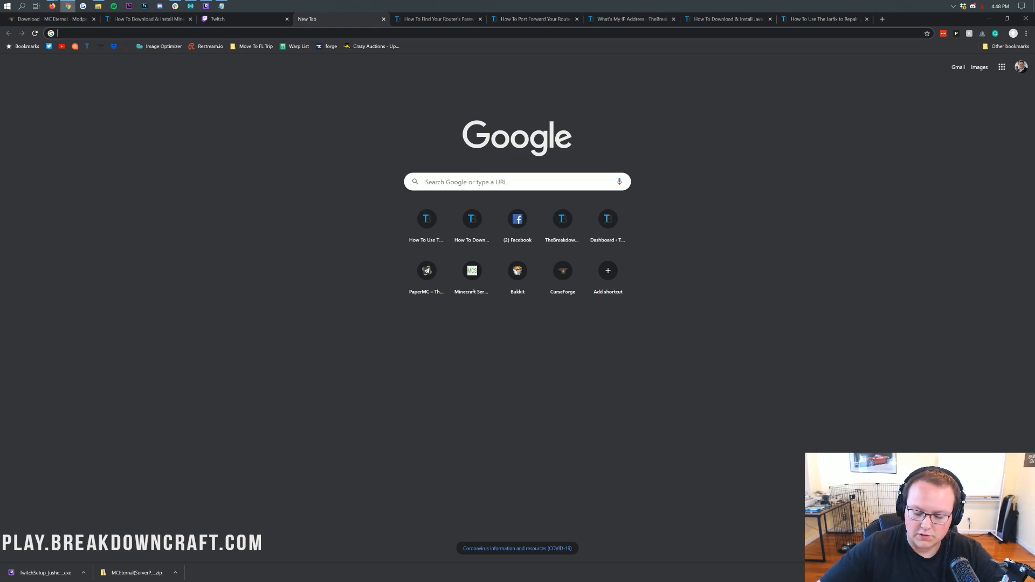
Step: Load the router's login page at the copied gateway address 192.168.1.1
key("ctrl+v")
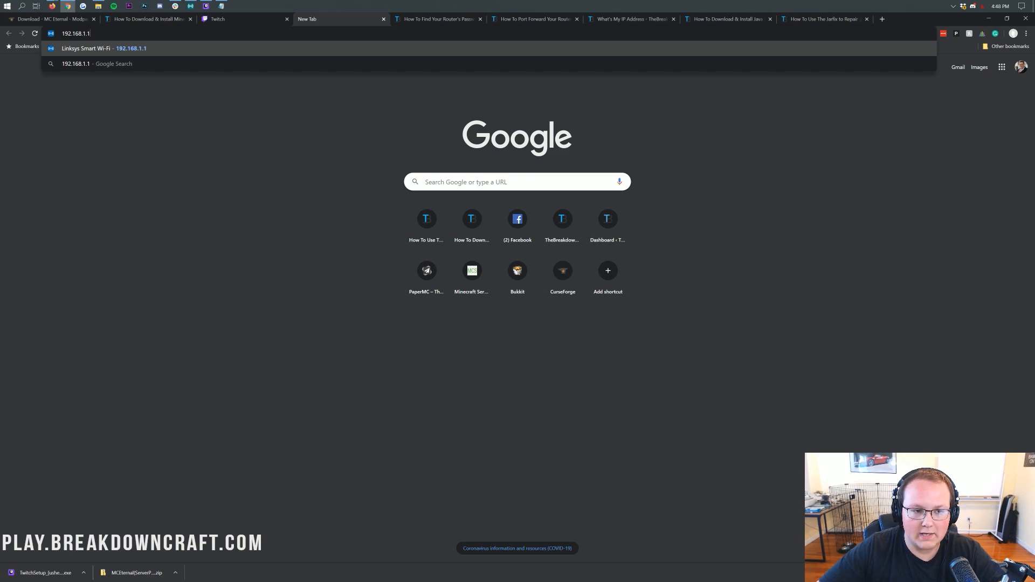
key("Return")
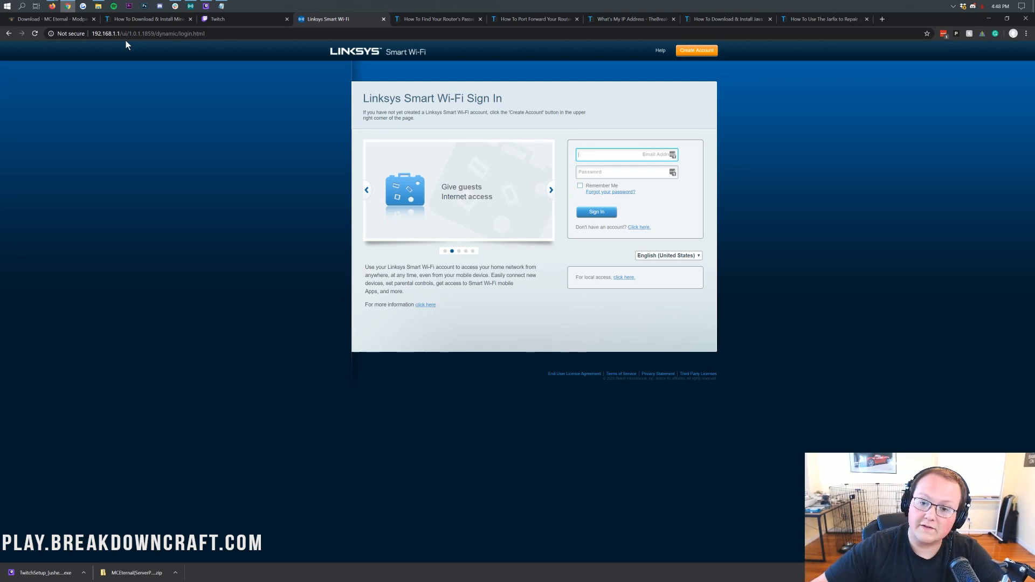
Step: Read through the methods in the guide on finding a router's password, including trying the default login and resetting the router
left_click(412, 21)
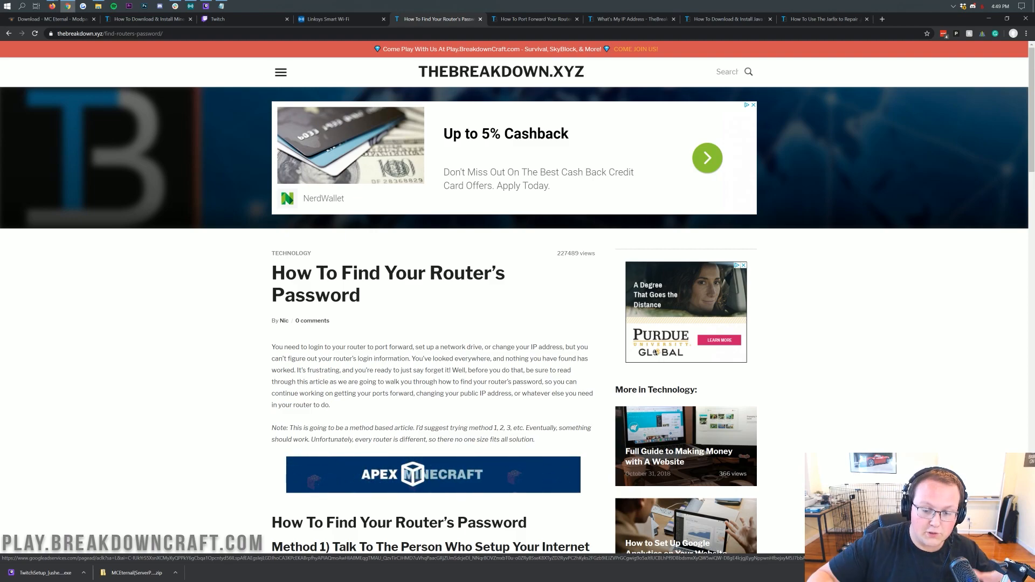
left_click(355, 18)
left_click(438, 18)
scroll(517, 307, "down", 15)
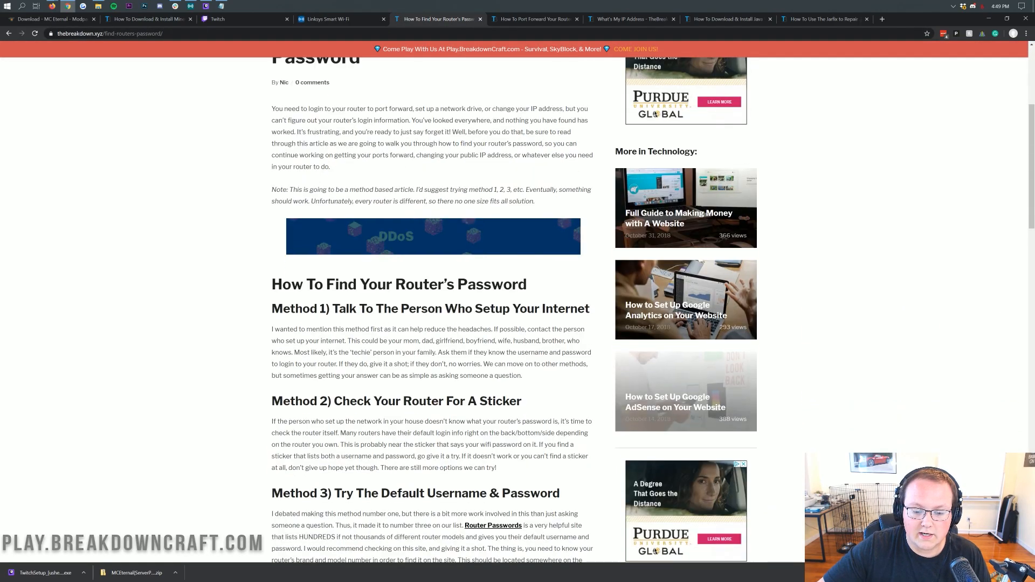
scroll(517, 307, "up", 7)
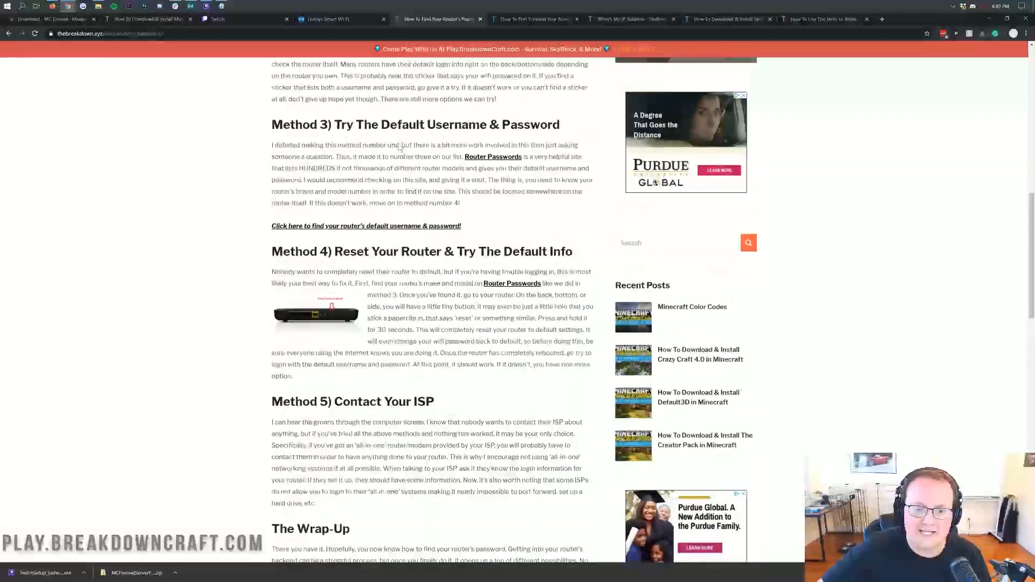
left_click_drag(562, 326, 260, 328)
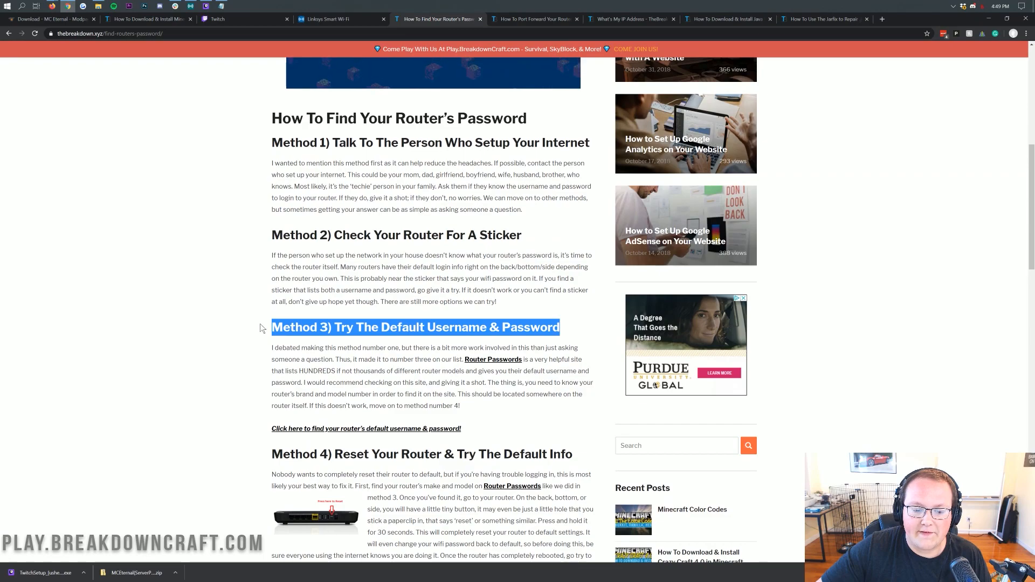
left_click(261, 326)
scroll(432, 313, "down", 3)
left_click_drag(603, 296, 273, 292)
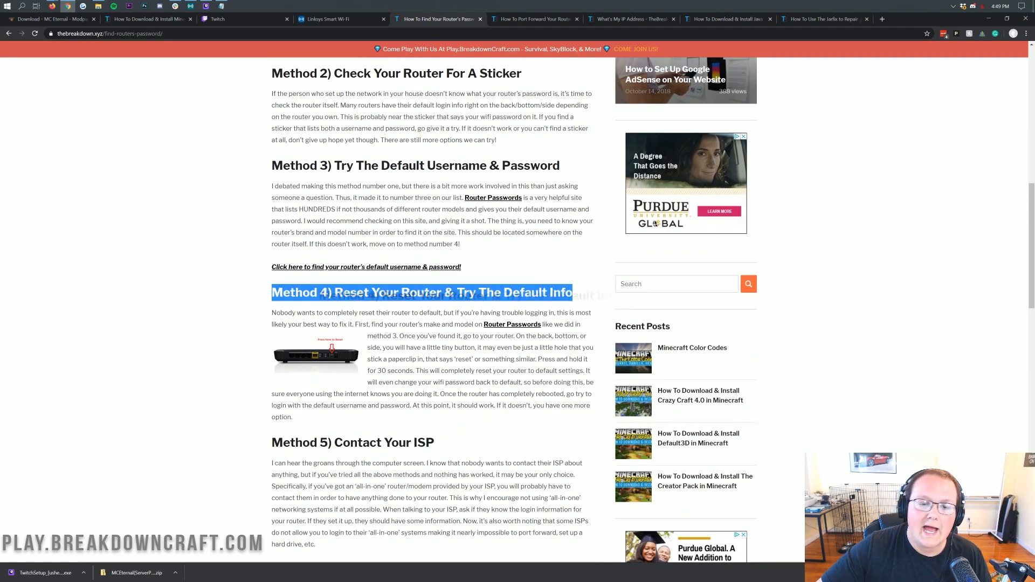
scroll(409, 296, "up", 5)
left_click(442, 295)
scroll(441, 292, "up", 1)
scroll(441, 295, "down", 1)
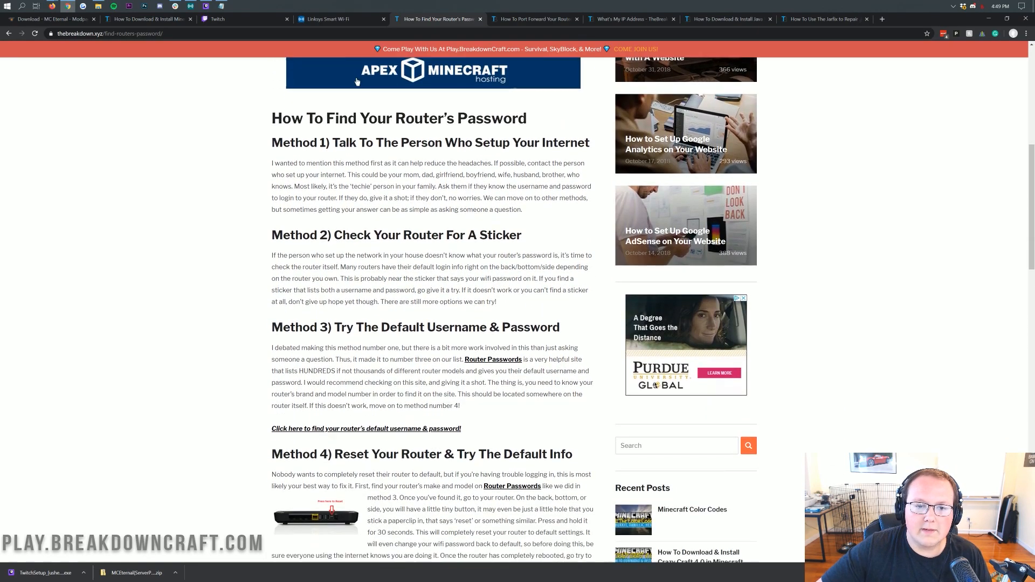
Step: Sign in to the Linksys router with the saved LastPass e-mail and password, with Remember Me enabled
left_click(345, 16)
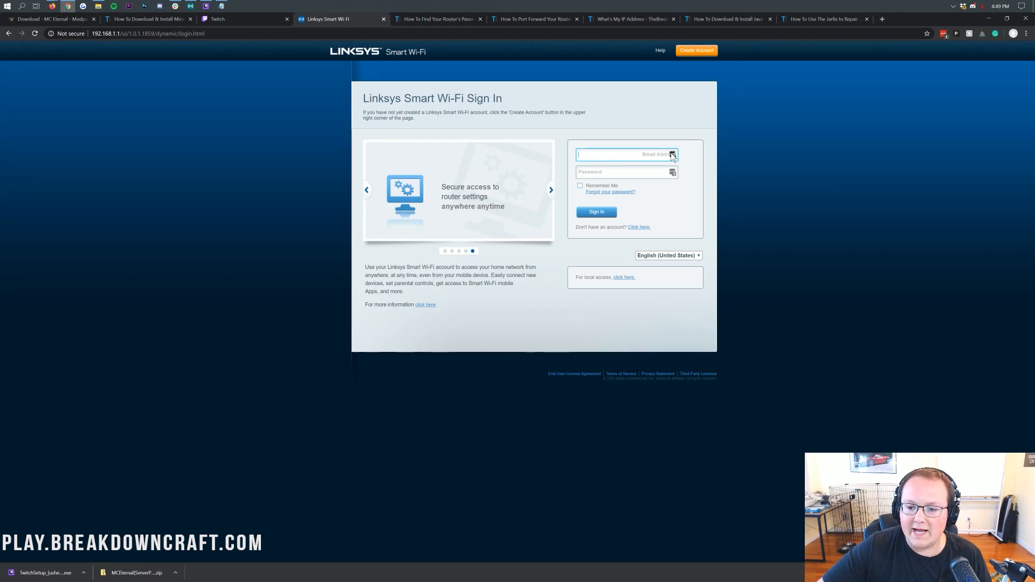
left_click(673, 174)
left_click(673, 173)
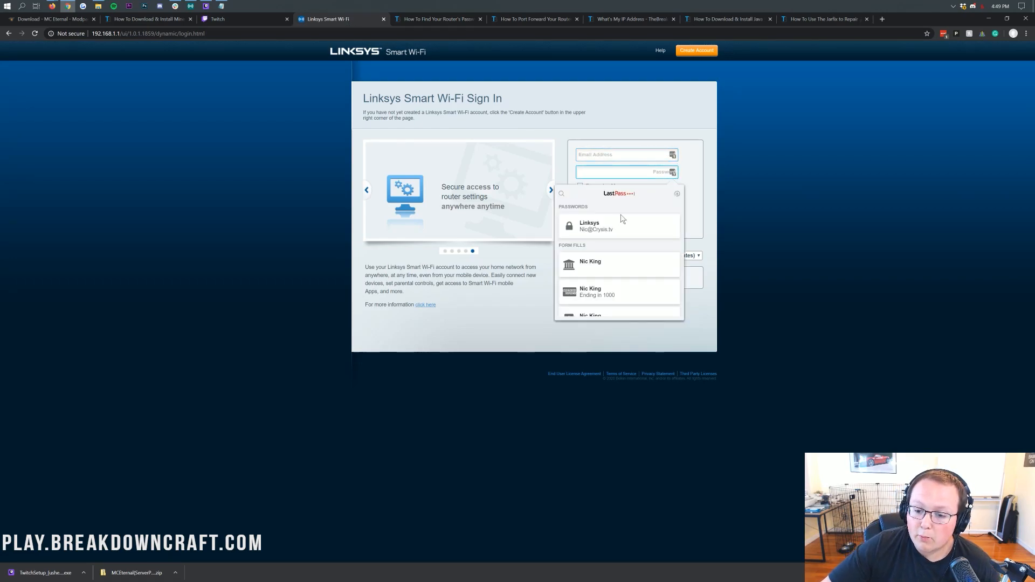
left_click(614, 224)
left_click(581, 186)
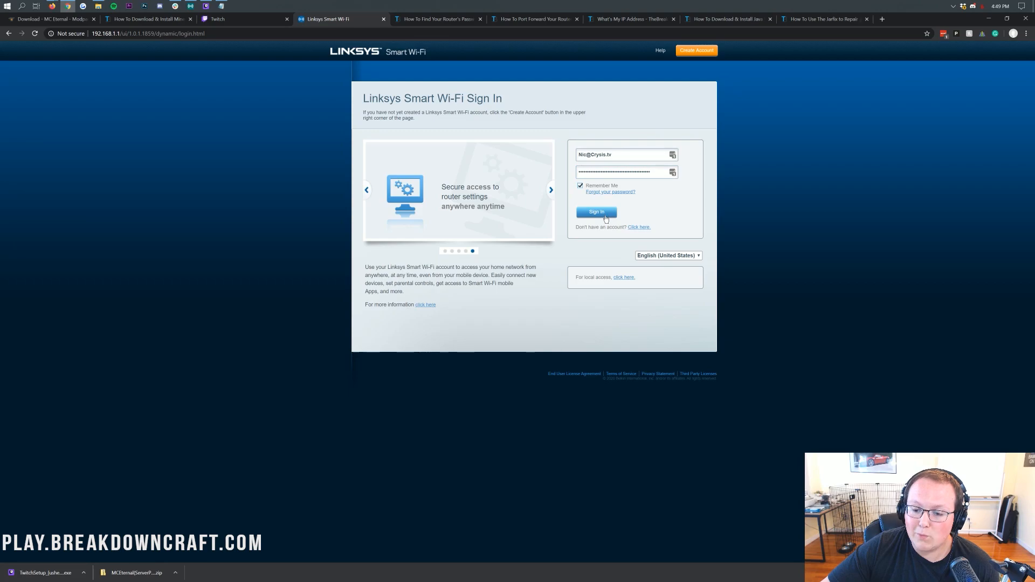
left_click(605, 215)
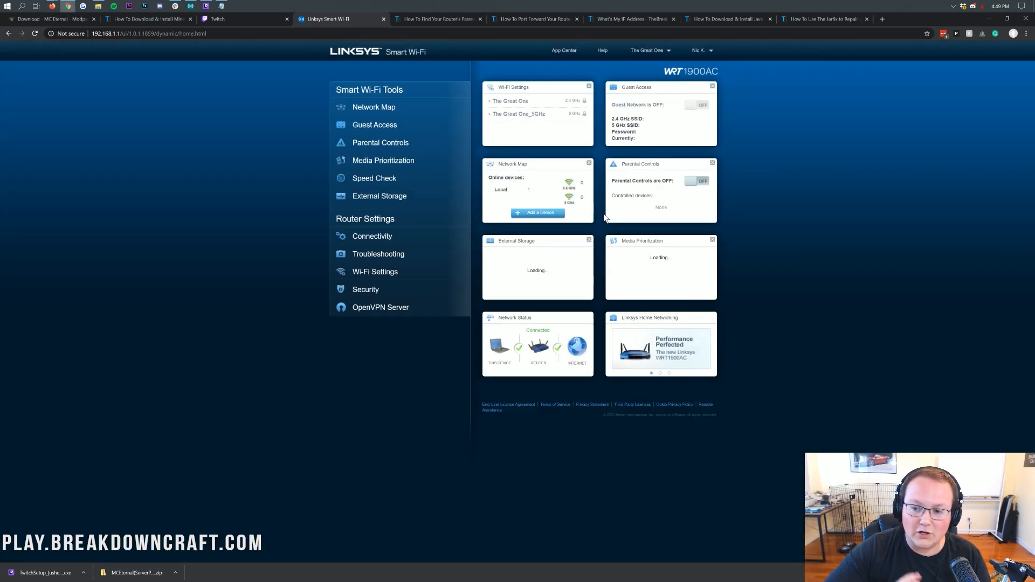
Step: Consult the port forwarding guide, and delete the existing Minecraft single port forwarding rule from the router's Security settings
left_click(507, 20)
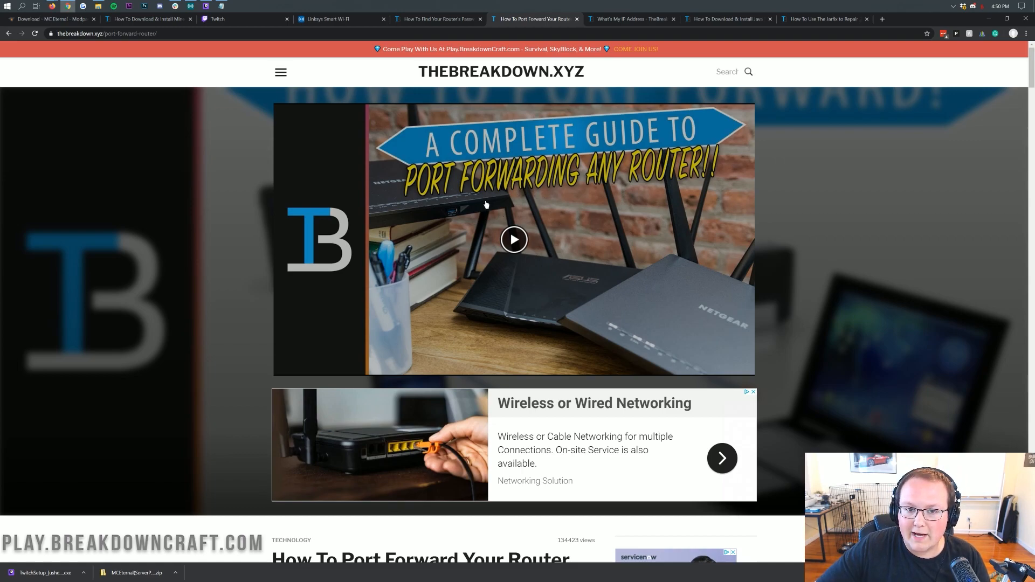
left_click(334, 21)
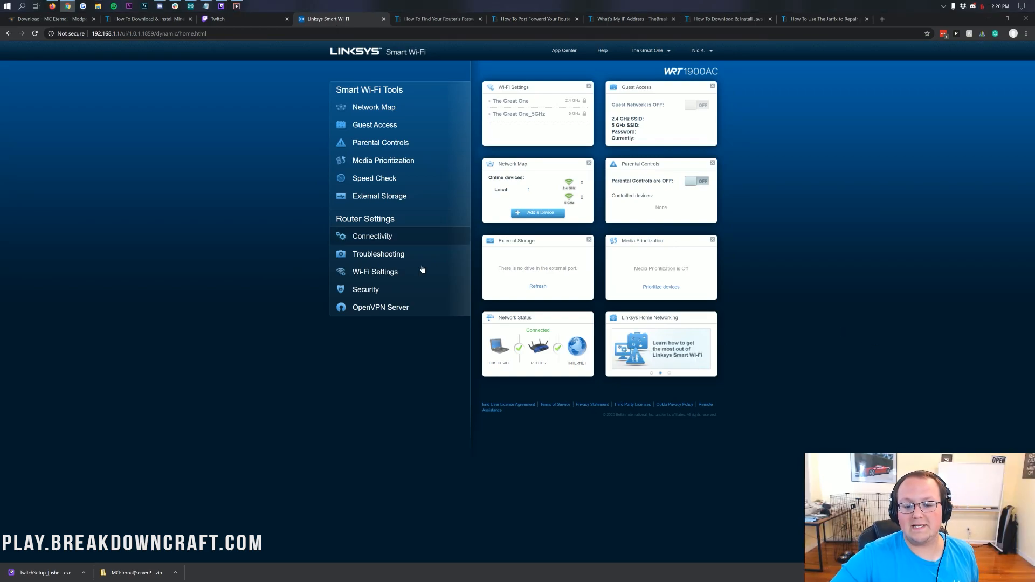
left_click(384, 291)
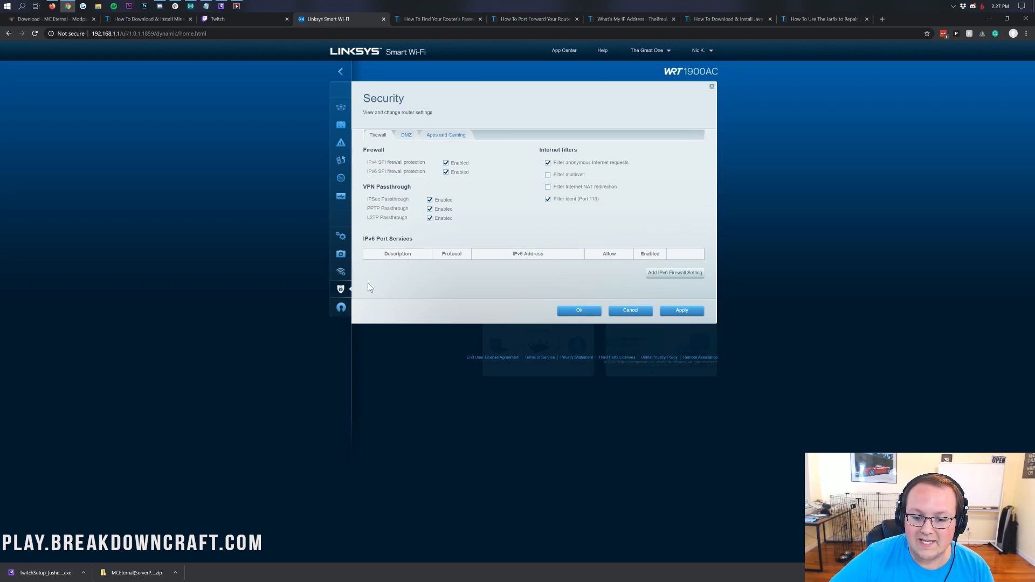
left_click(447, 142)
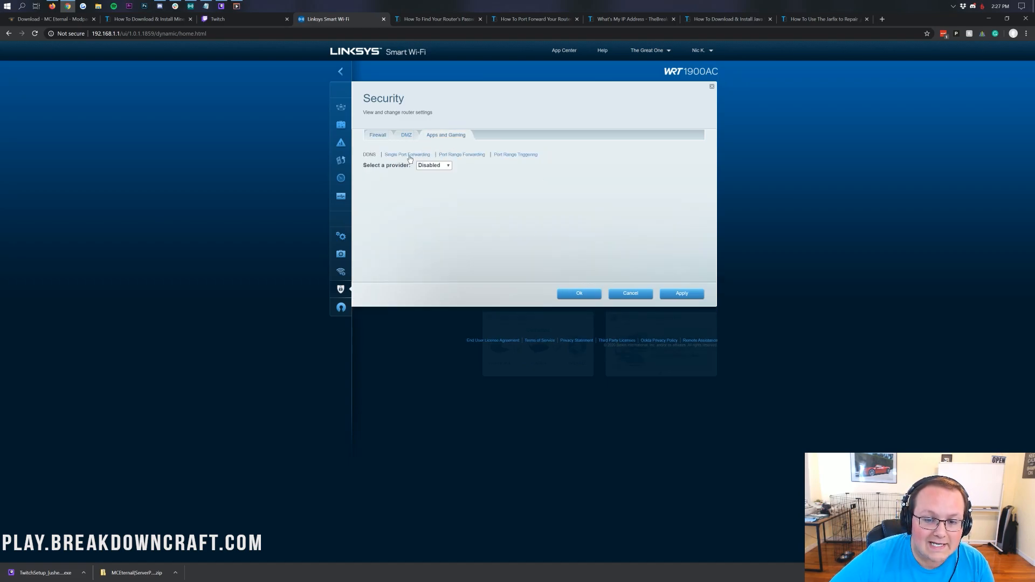
left_click(425, 157)
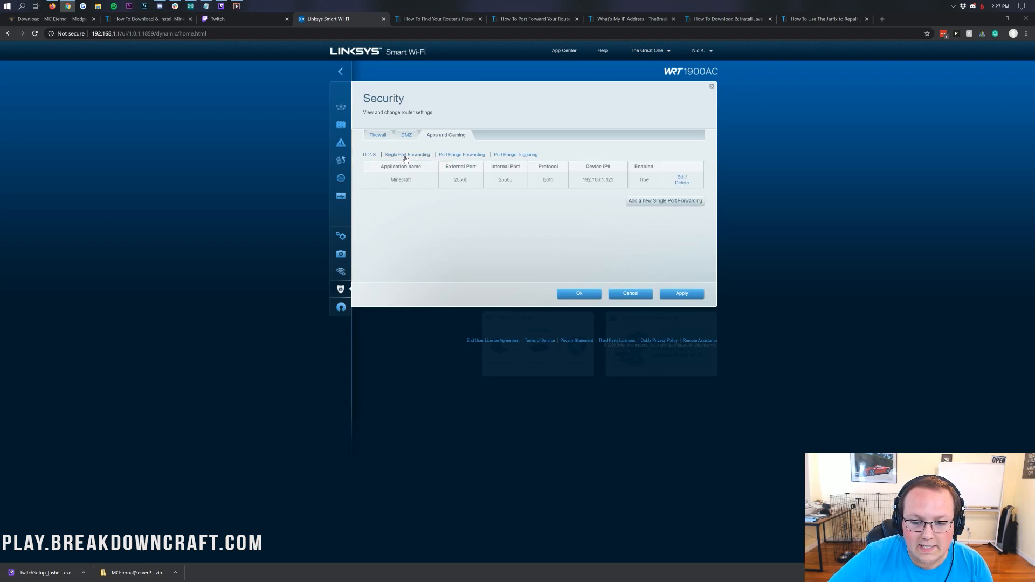
left_click(682, 182)
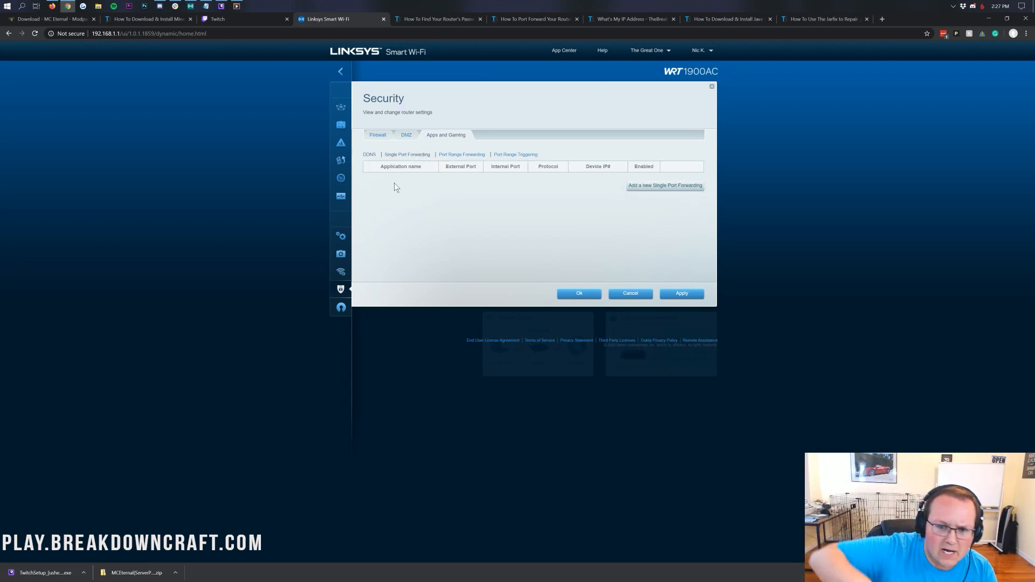
Step: Add a single port forwarding rule named Minecraft with external and internal ports 25565 and protocol Both
left_click(660, 186)
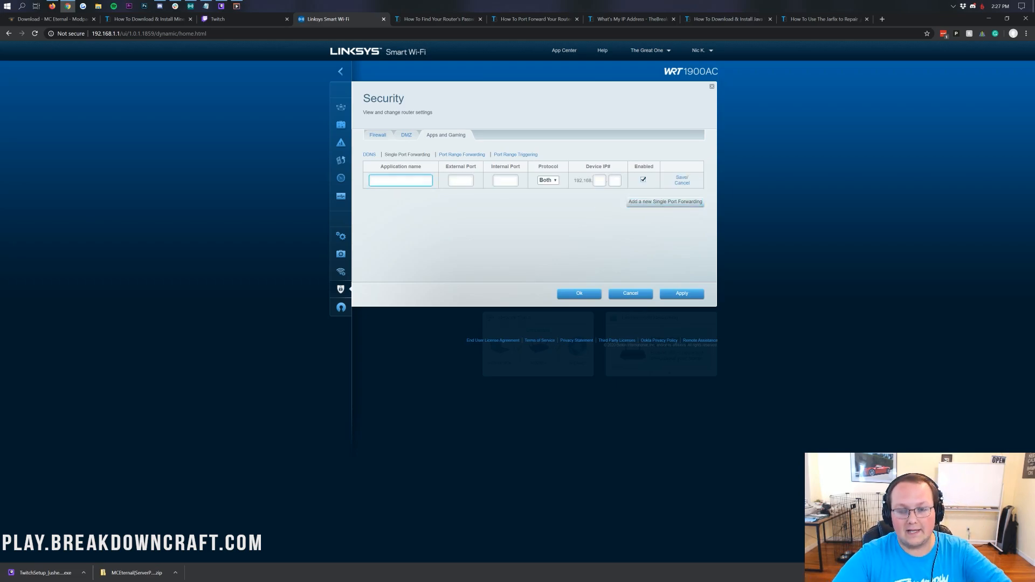
type("Minecraft")
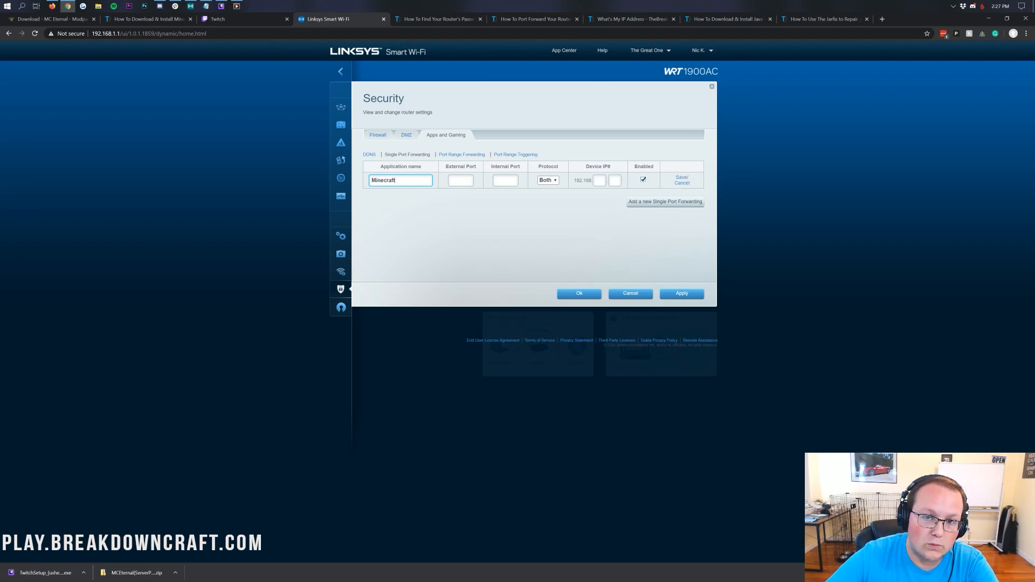
key("Tab")
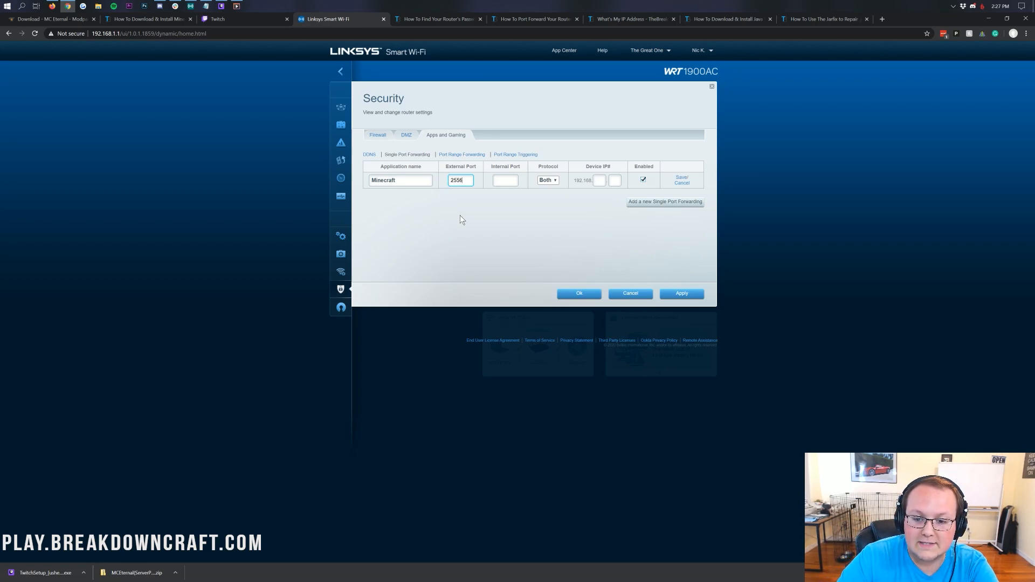
left_click(505, 180)
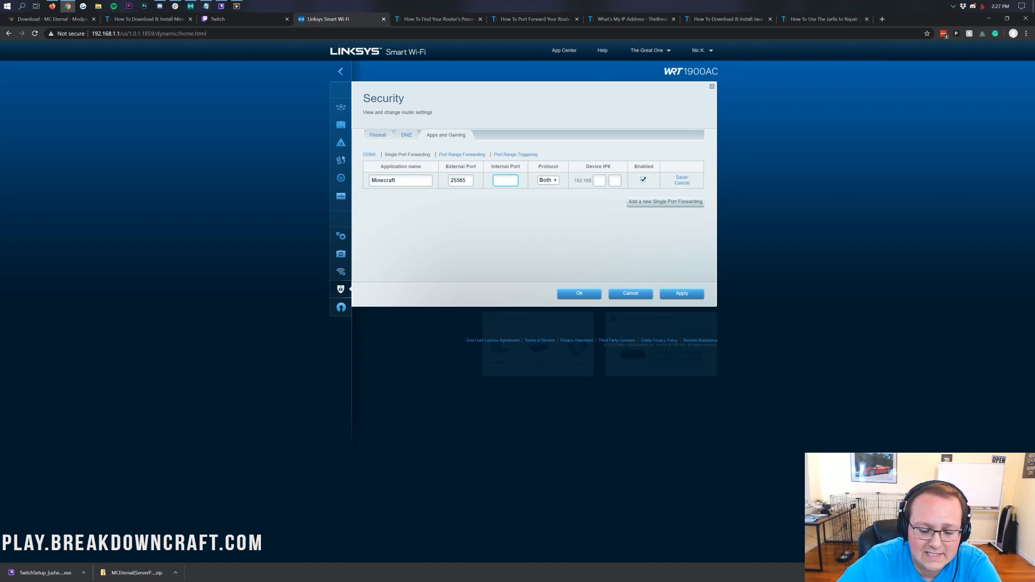
type("25565")
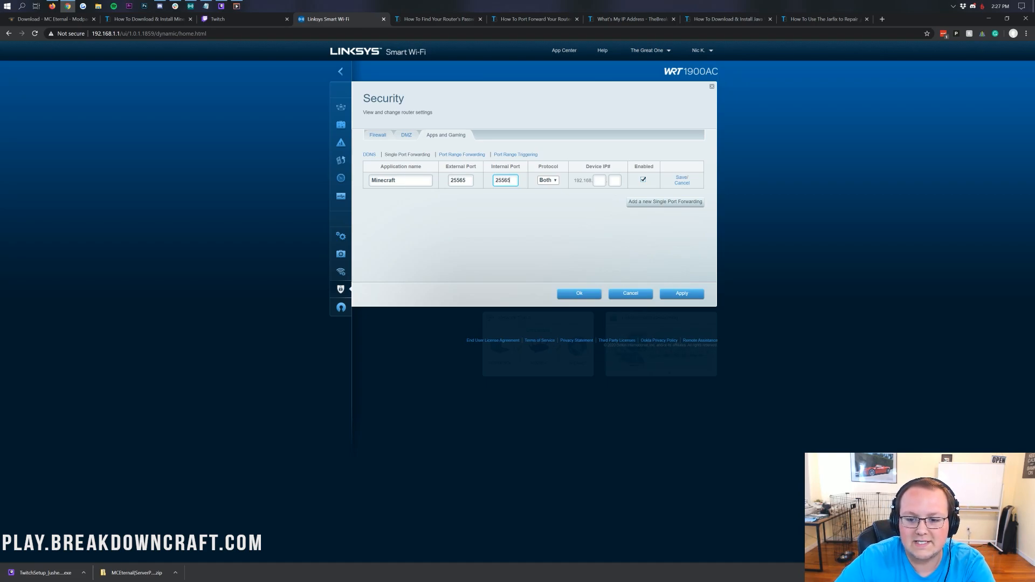
left_click(548, 182)
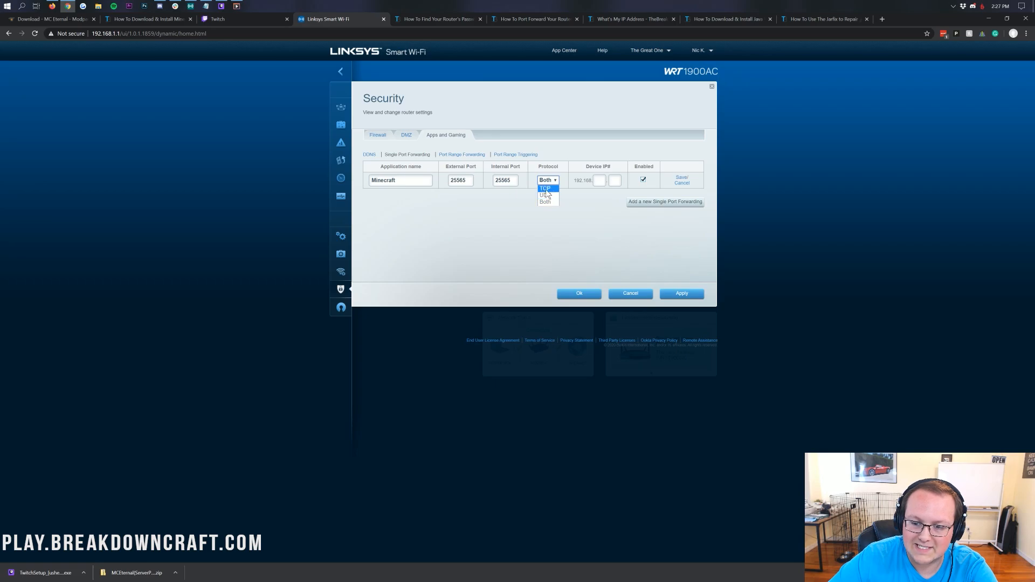
left_click(546, 201)
Step: Set the Minecraft rule's device IP to 192.168.1.123 and check it against the local IPv4 address in the note
left_click(599, 179)
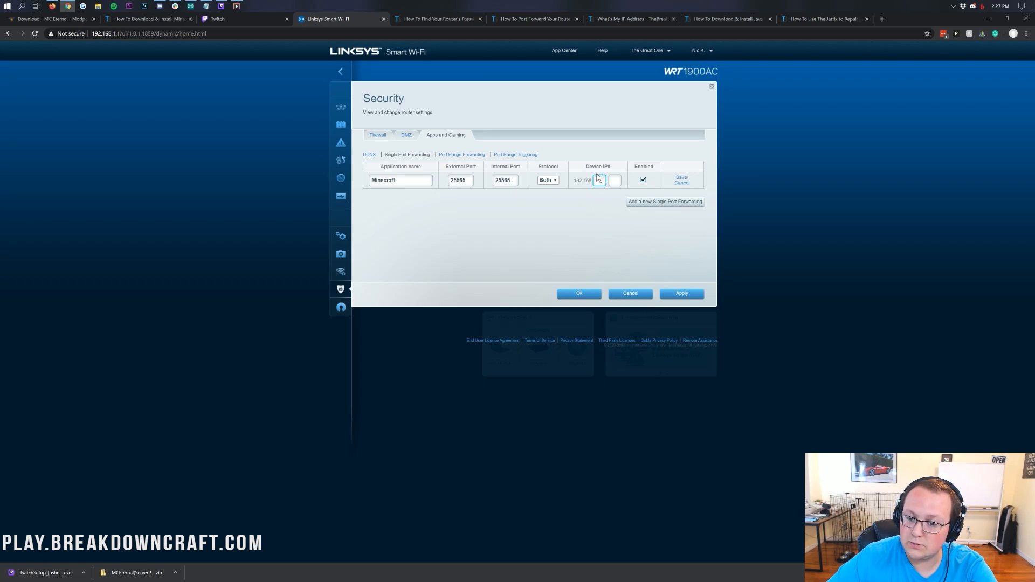
type("1")
key("Tab")
type("123")
left_click(206, 6)
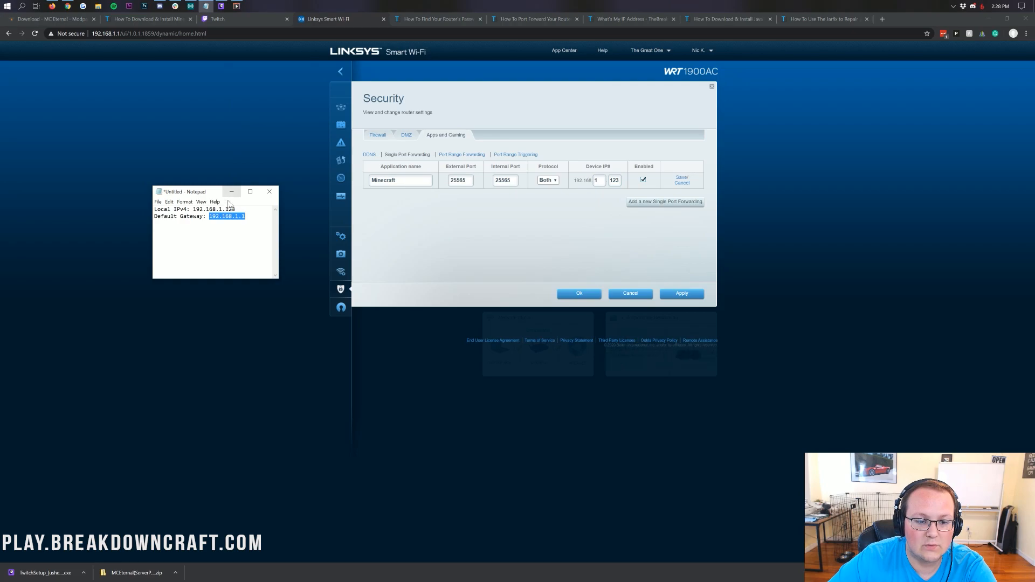
left_click_drag(233, 209, 193, 209)
left_click(193, 209)
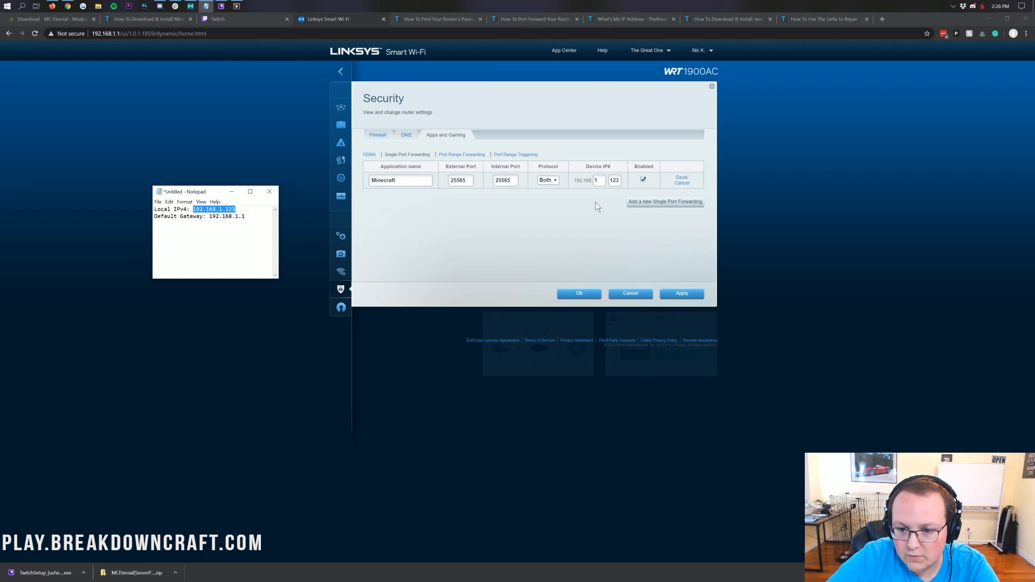
left_click(598, 181)
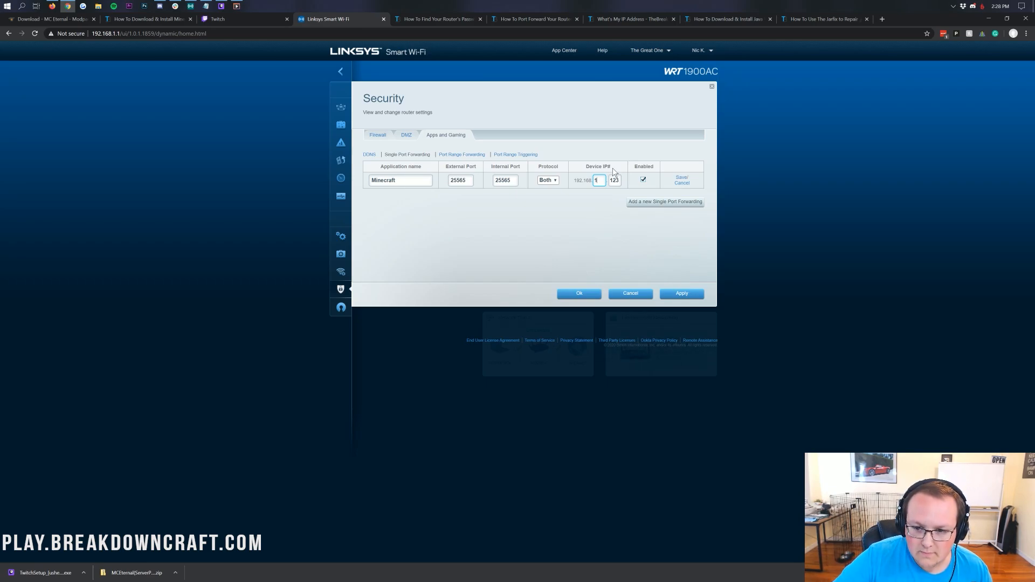
Step: Look up the public IP address on the What's My IP Address page, and return to the router's port forwarding settings
left_click(625, 23)
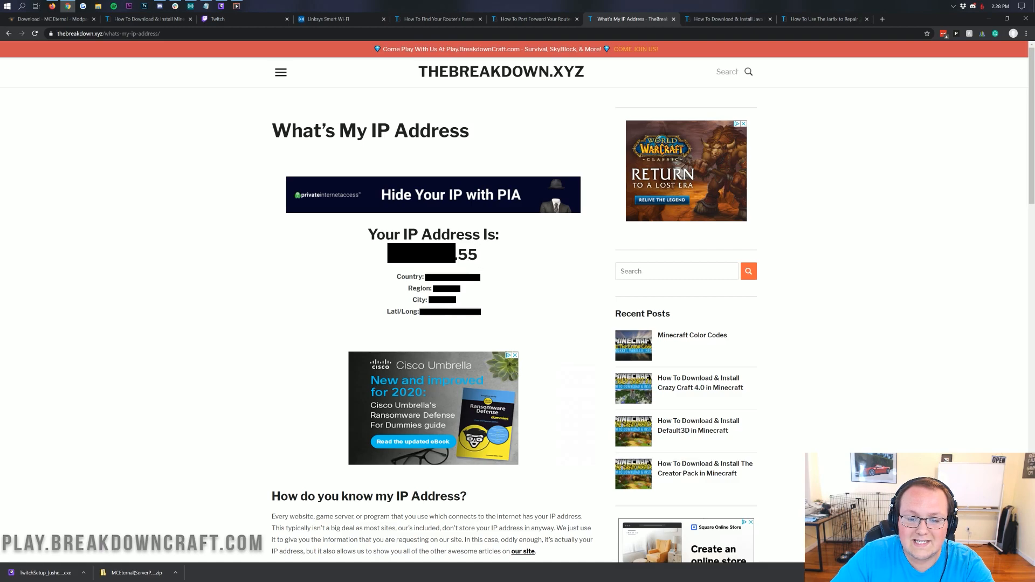
double_click(481, 257)
left_click(482, 260)
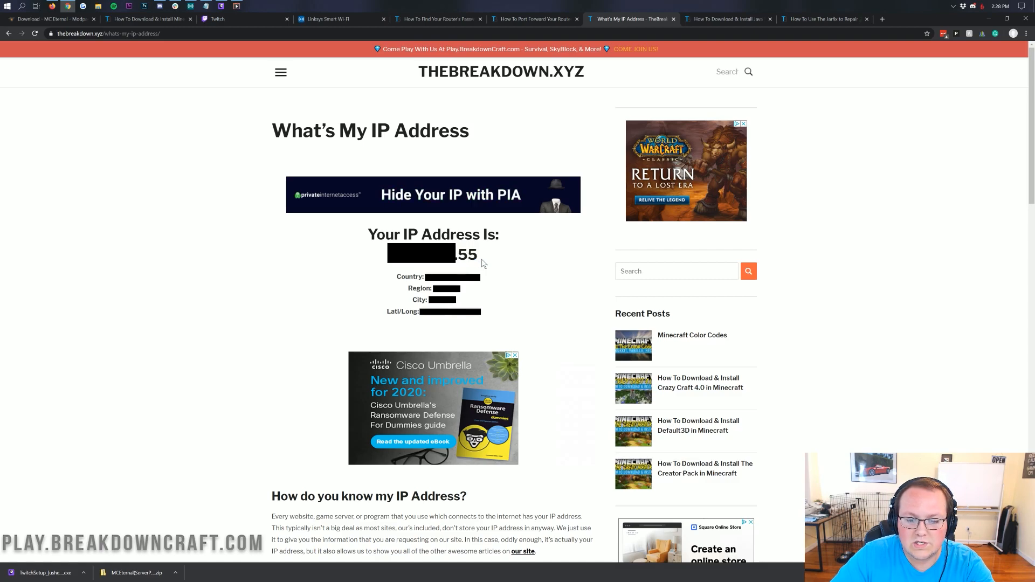
double_click(481, 261)
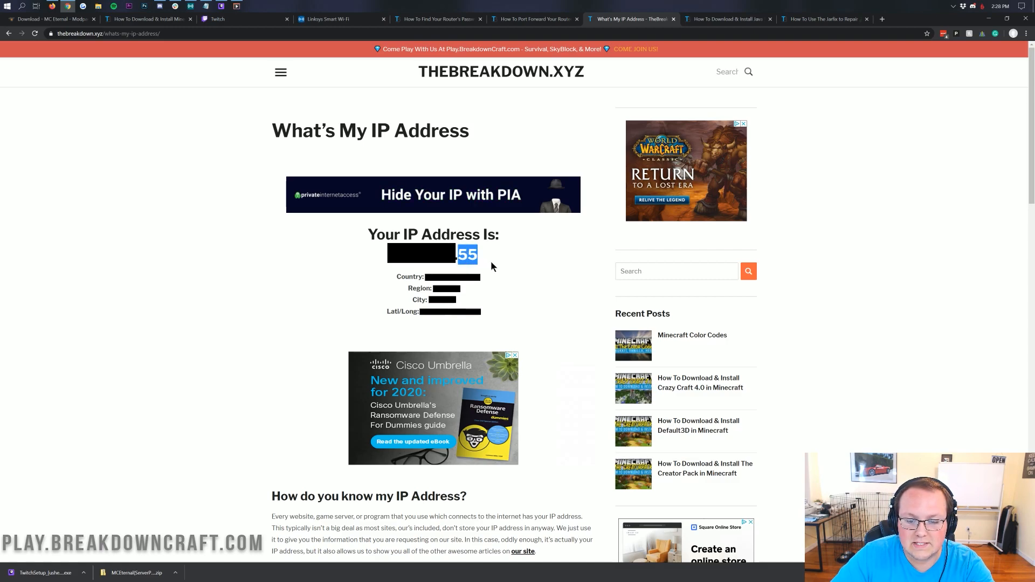
left_click(465, 293)
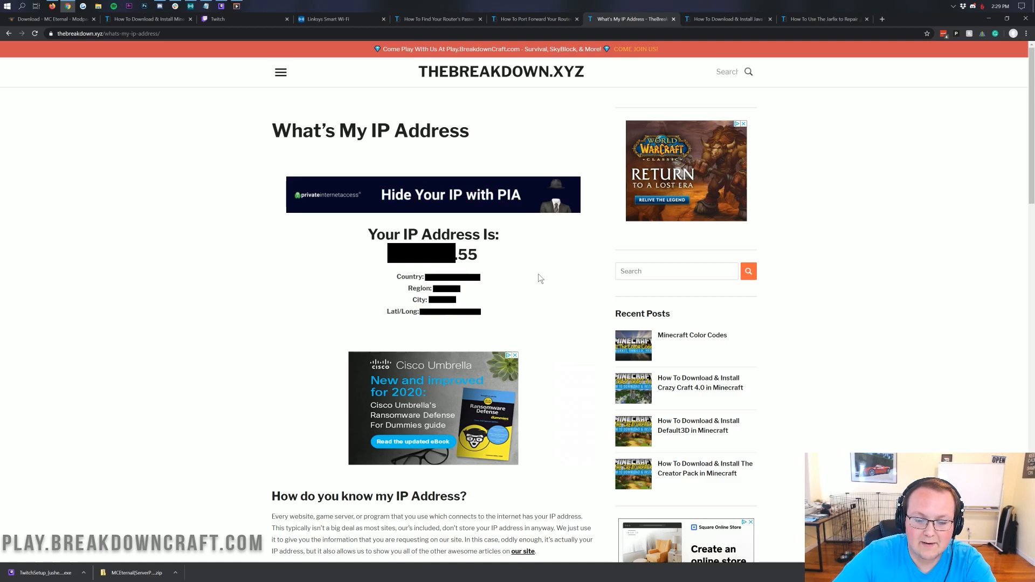
left_click_drag(493, 253, 389, 255)
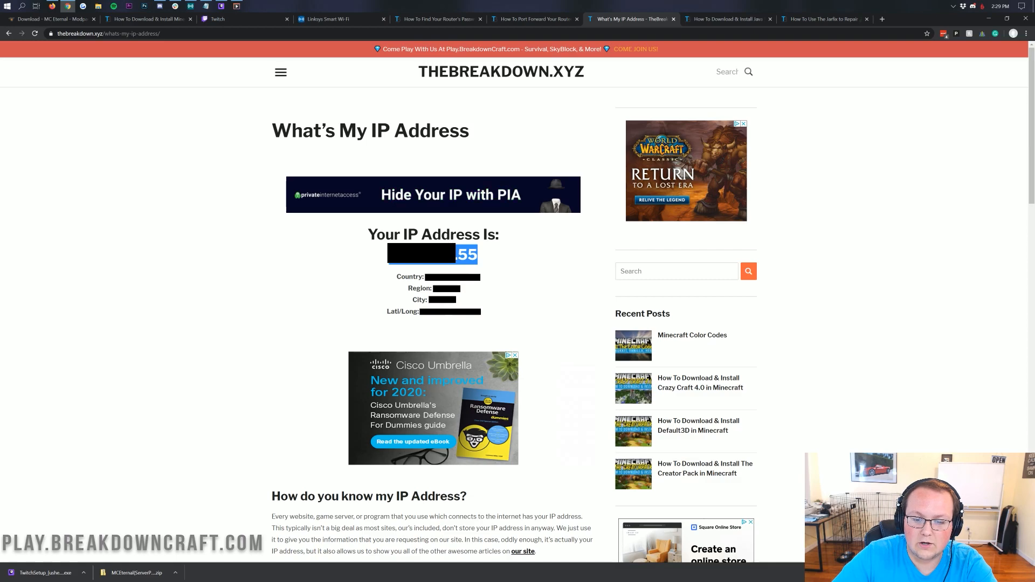
left_click(487, 263)
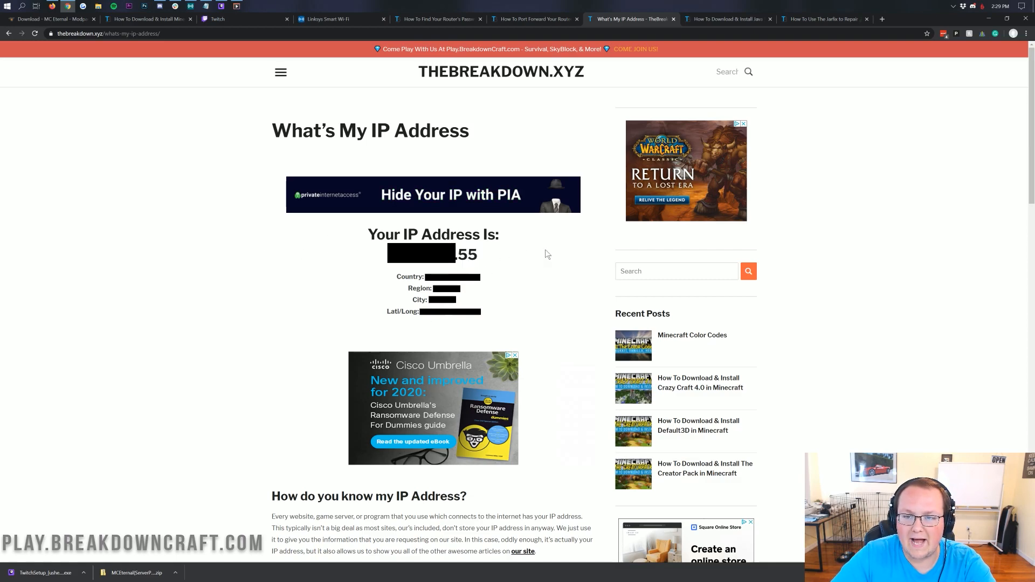
left_click(341, 20)
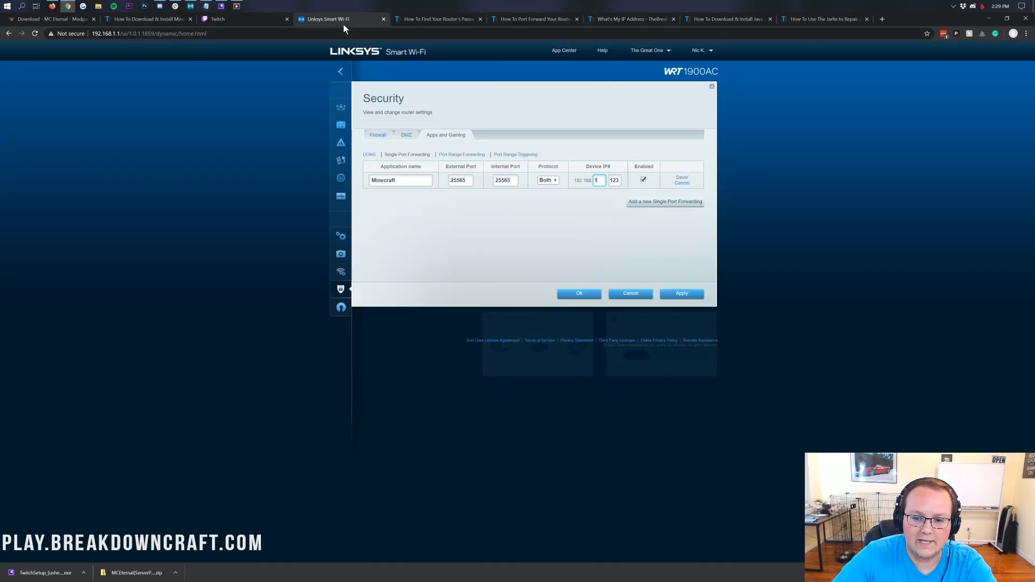
Step: Save the Minecraft port forwarding rule, confirm the router's security settings, and minimize the browser
left_click(680, 179)
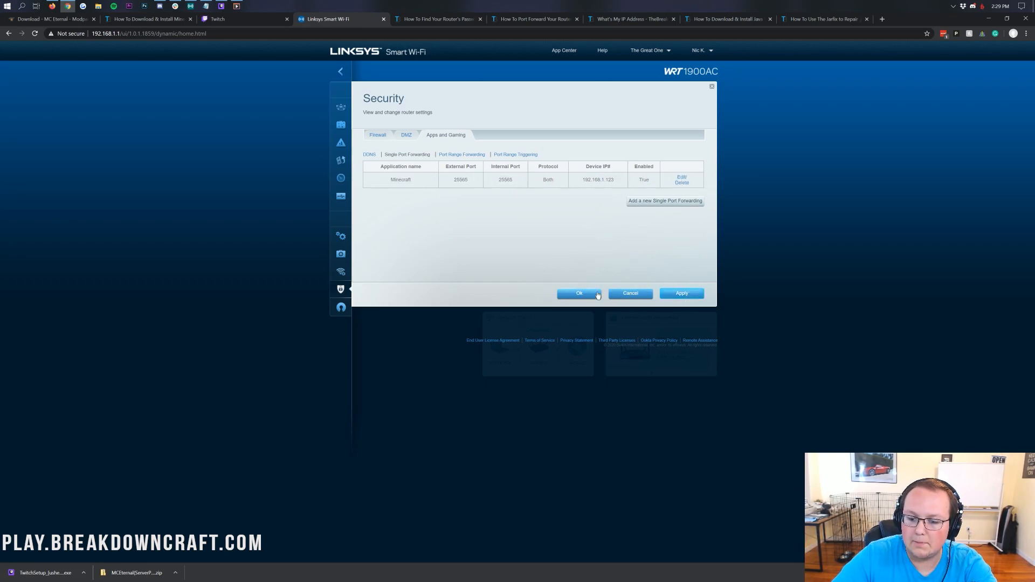
left_click(593, 293)
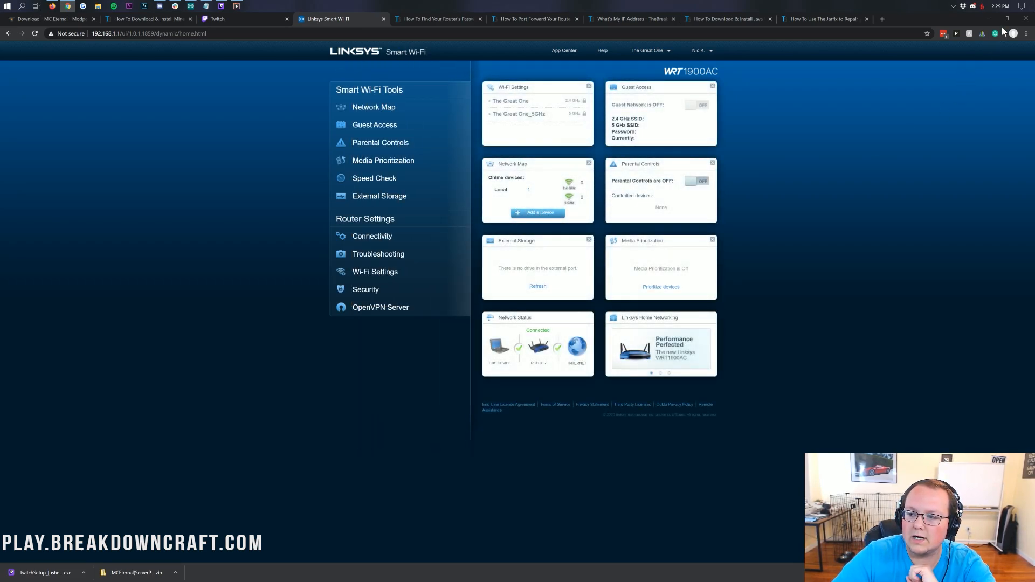
left_click(990, 21)
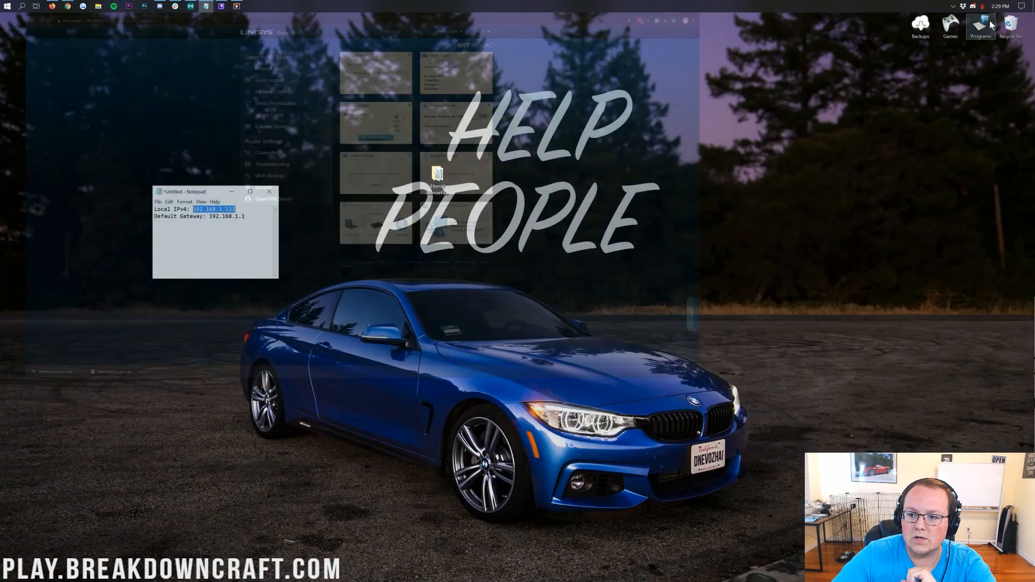
Step: Start the server by running LaunchServer.bat from the Eternal (ServerPack 1.3.5.3) desktop folder, and close the folder
double_click(431, 167)
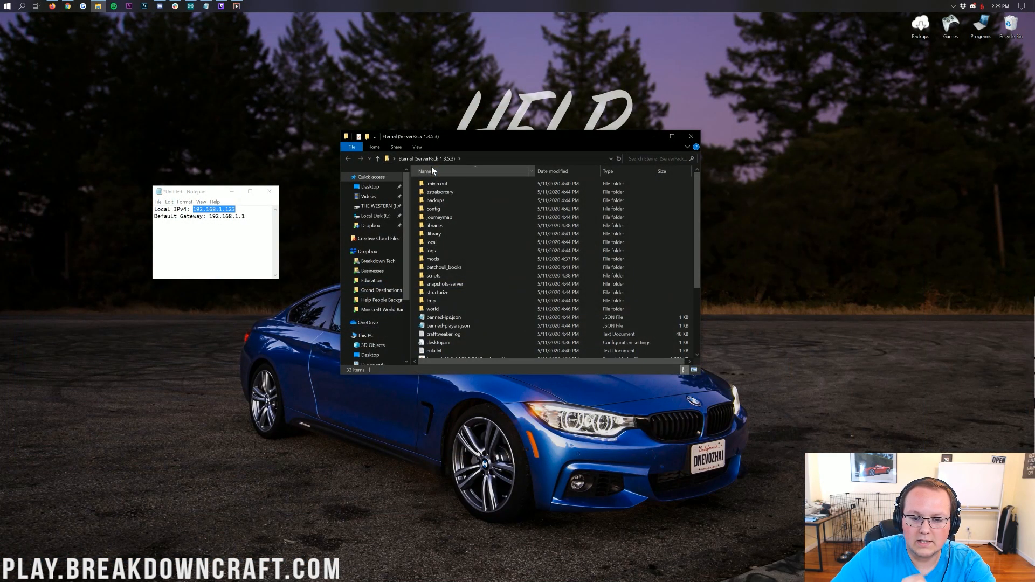
scroll(457, 196, "up", 3)
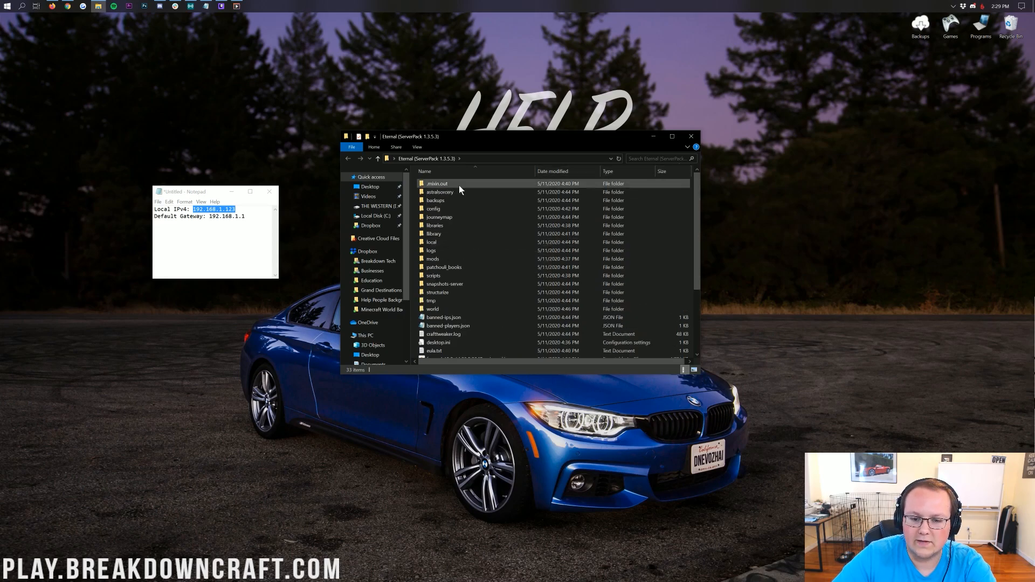
scroll(459, 200, "down", 5)
scroll(455, 208, "up", 5)
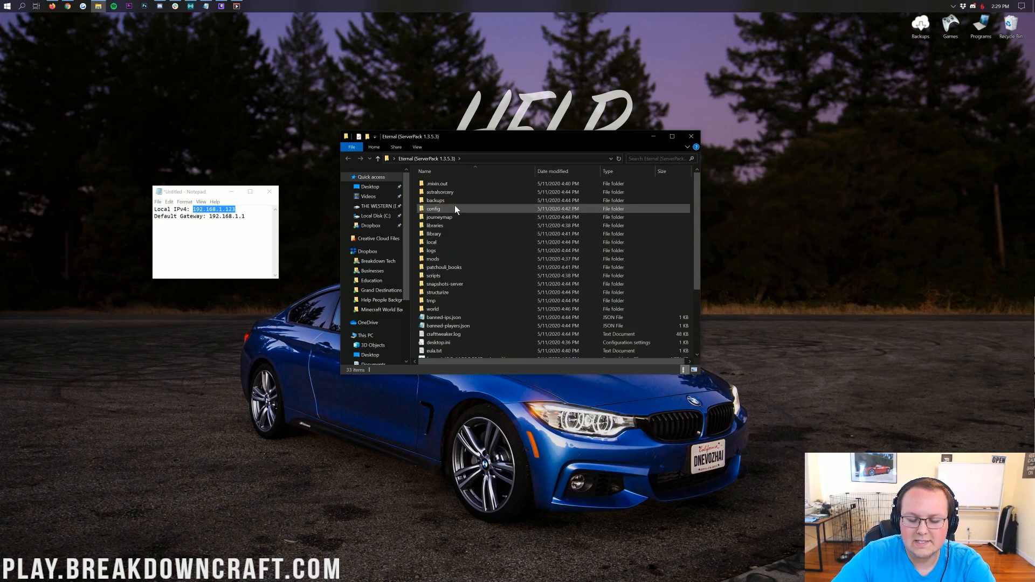
scroll(454, 205, "down", 4)
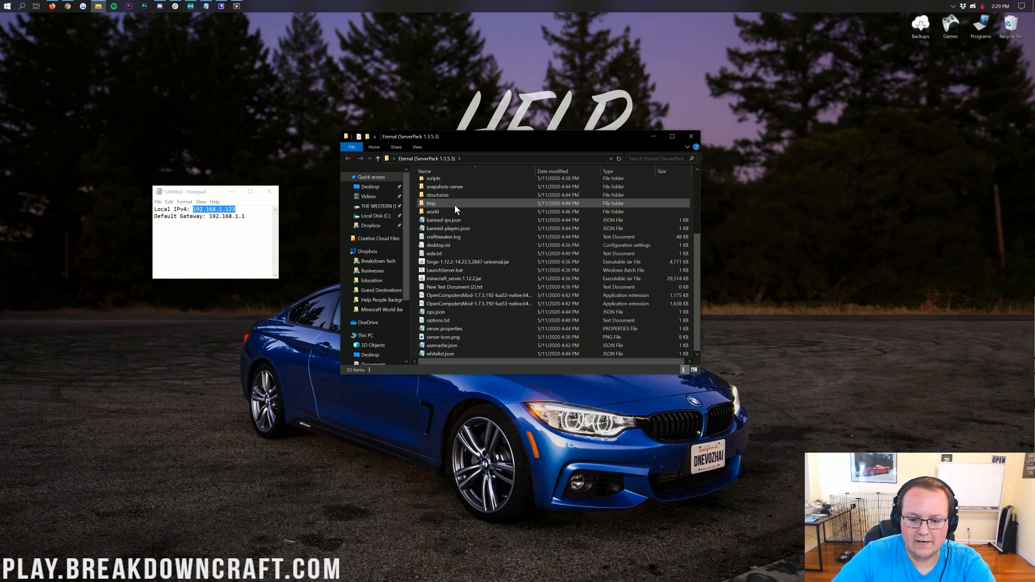
double_click(467, 270)
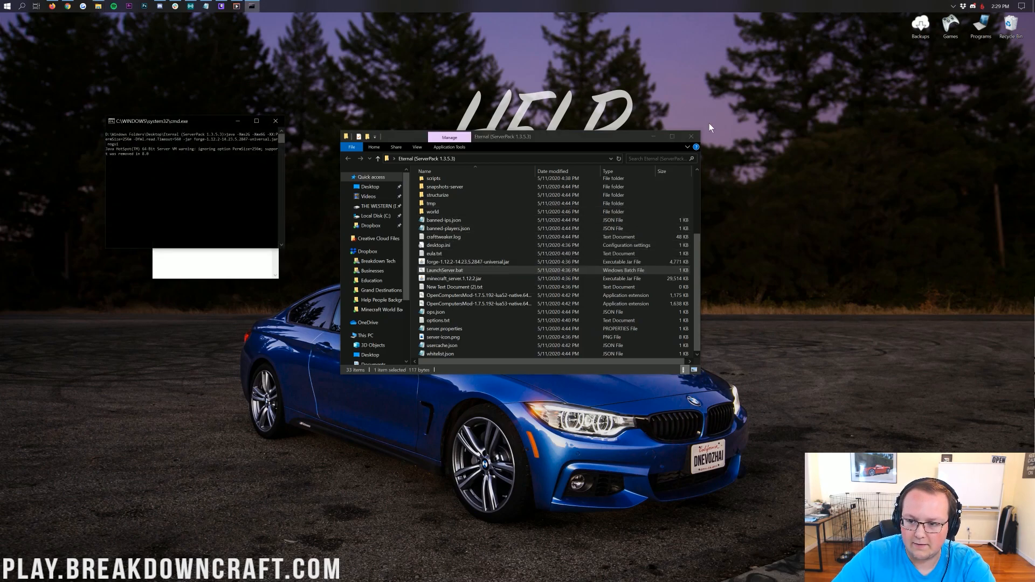
left_click(692, 137)
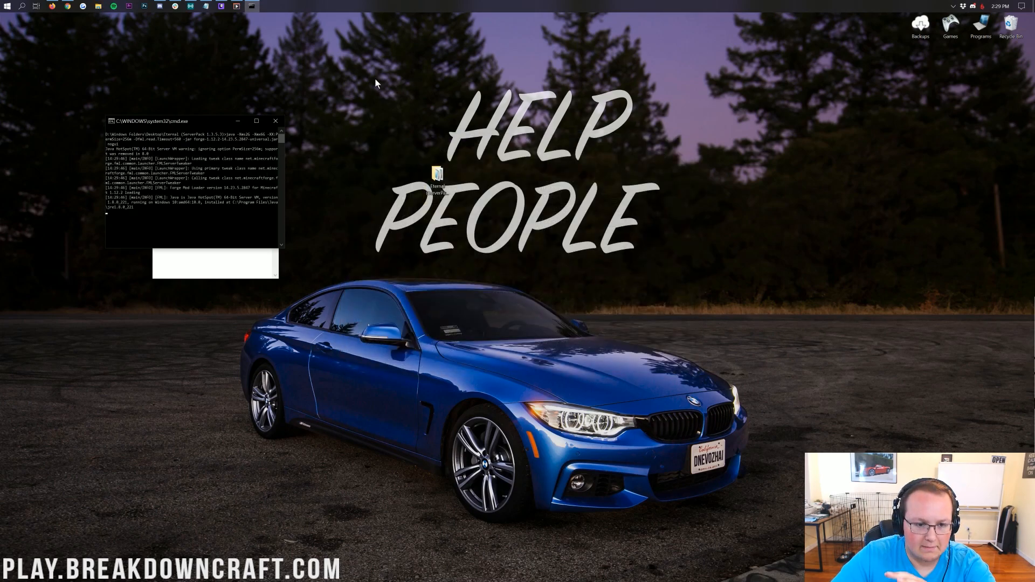
Step: Switch to the Twitch app, start the MC Eternal modpack, and select the MC Eternal profile in the Minecraft Launcher
mouse_move(224, 10)
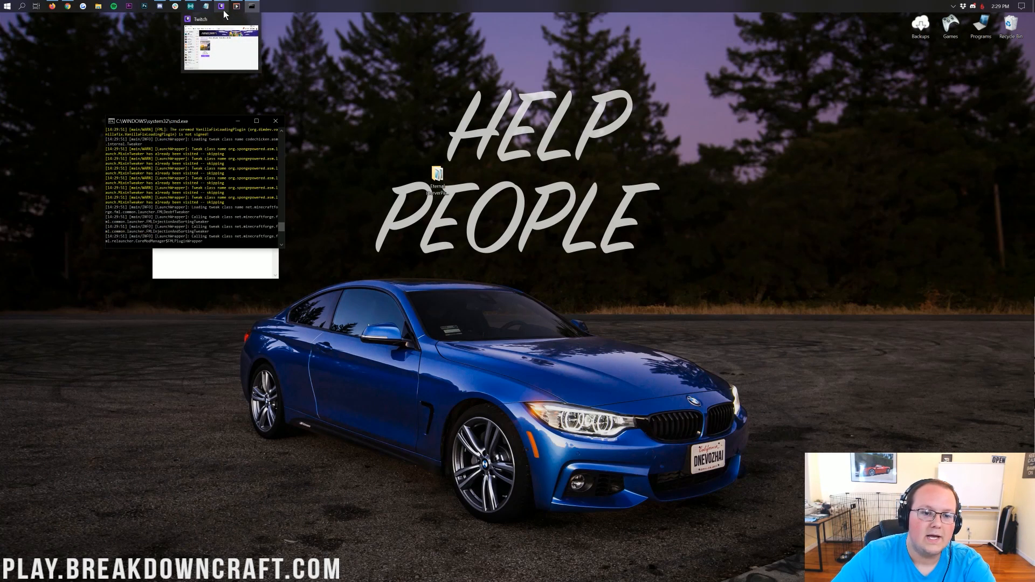
left_click(221, 6)
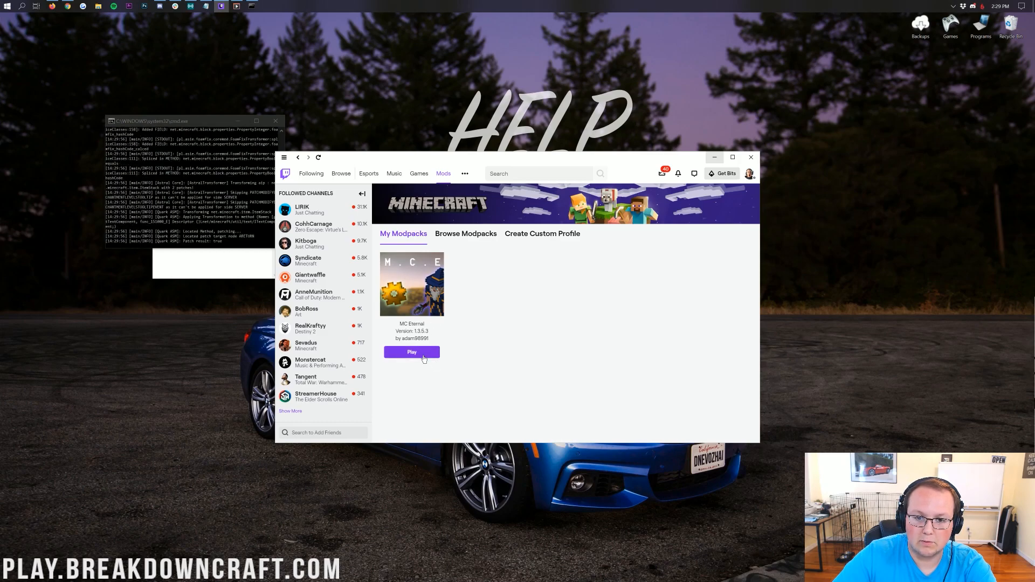
left_click(424, 357)
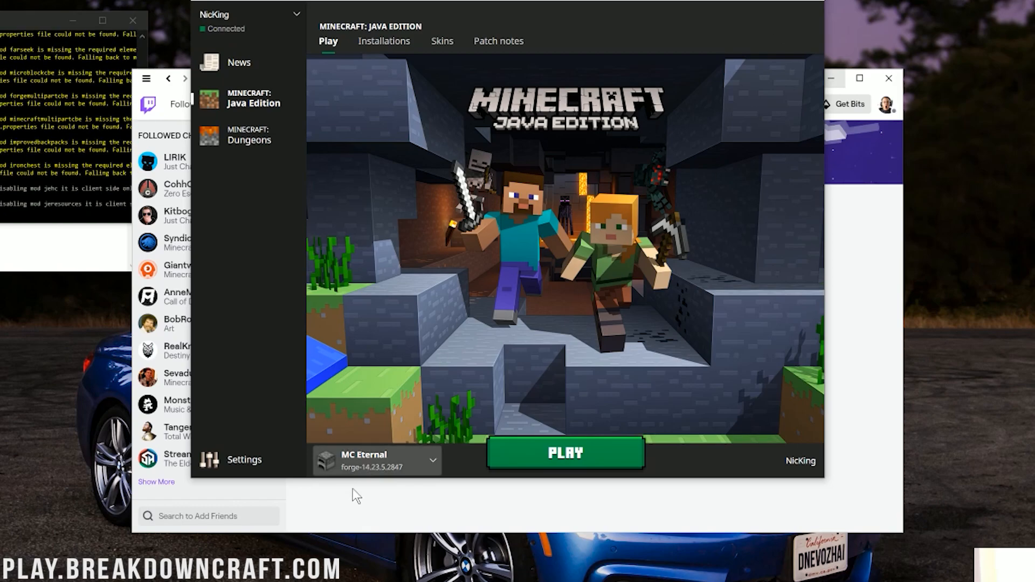
left_click(402, 462)
left_click(399, 461)
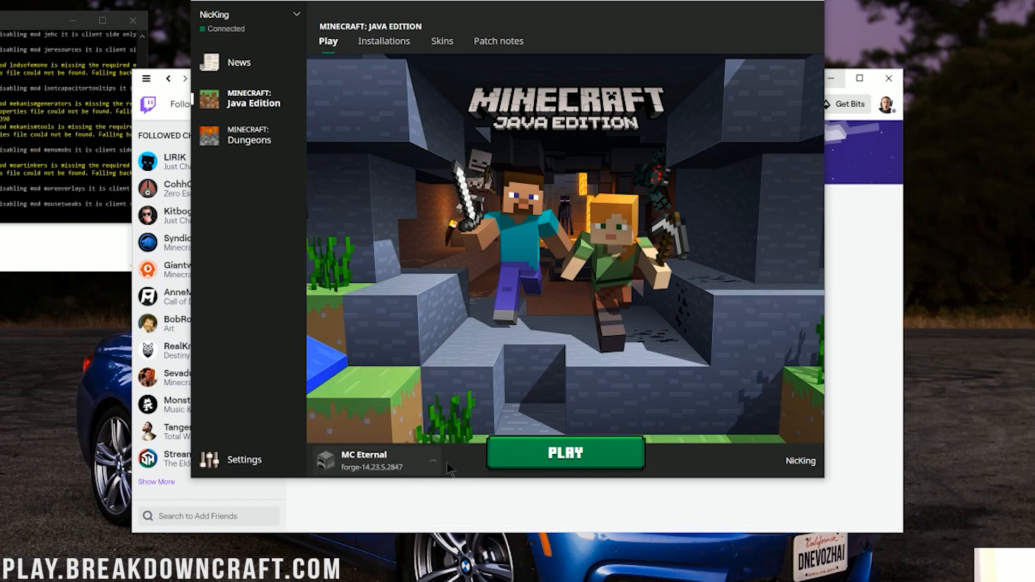
left_click(393, 458)
left_click(383, 391)
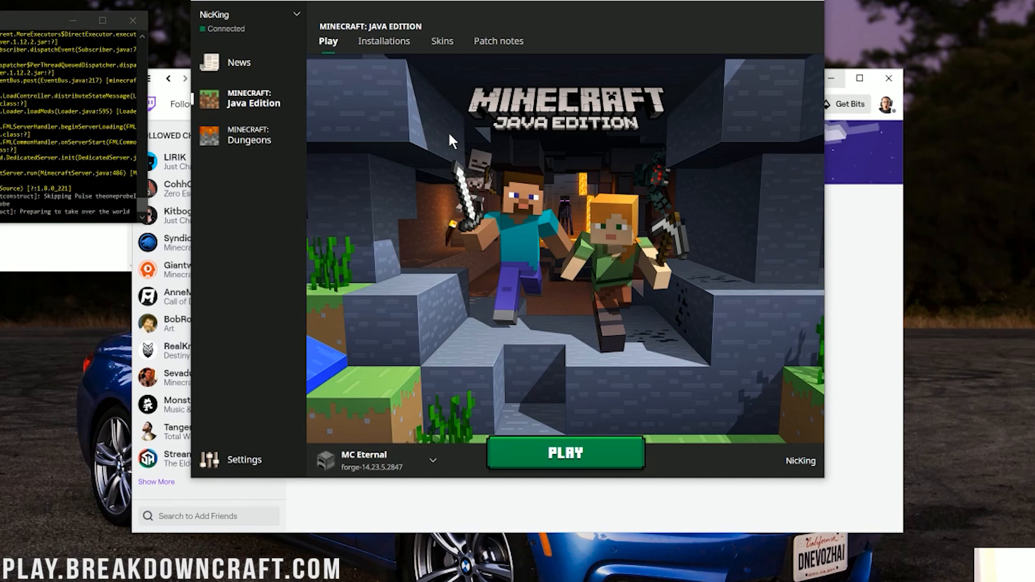
Step: Edit the MC Eternal installation and set the maximum memory in its JVM arguments to -Xmx6228m
left_click(382, 49)
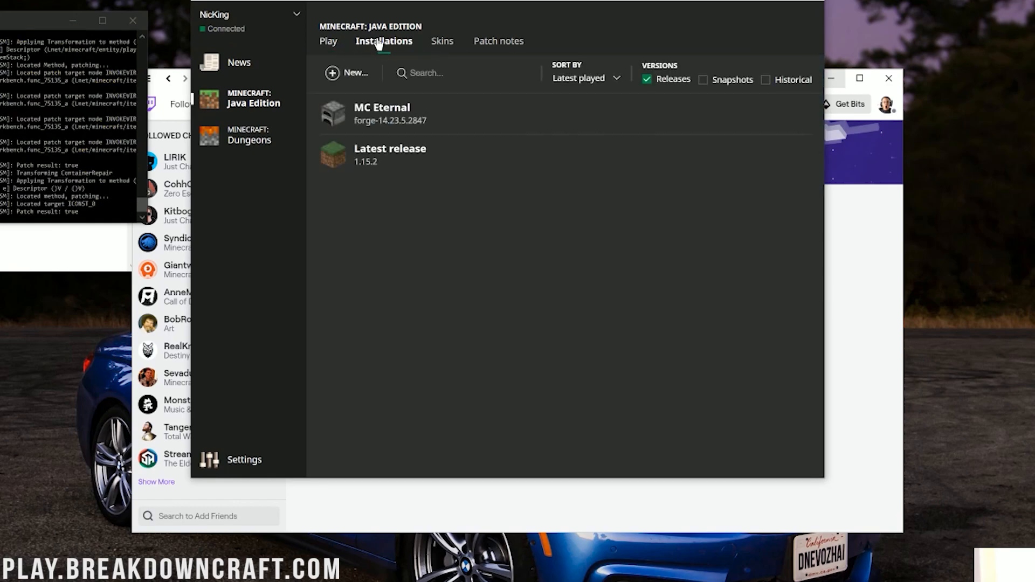
mouse_move(430, 121)
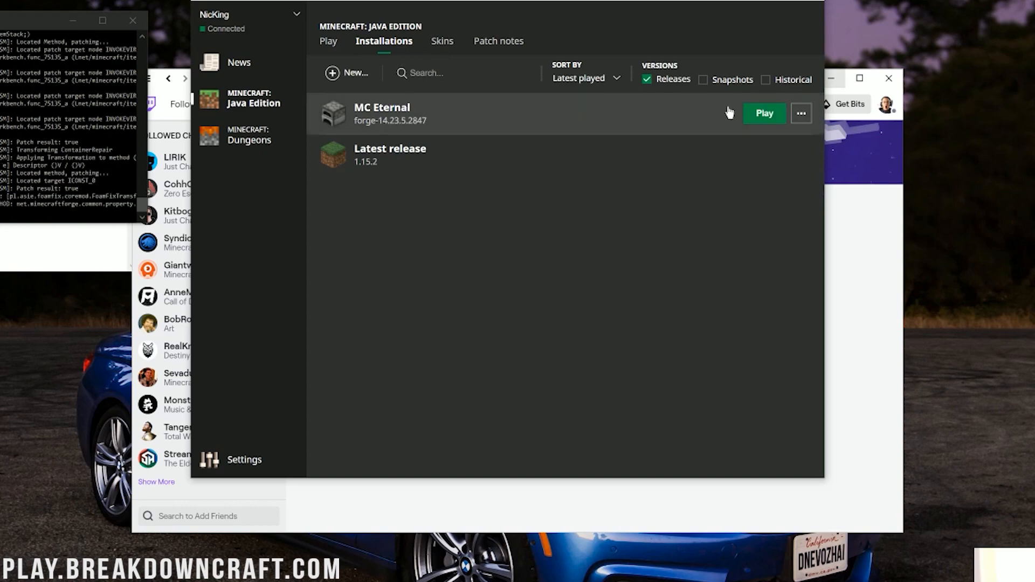
left_click(802, 114)
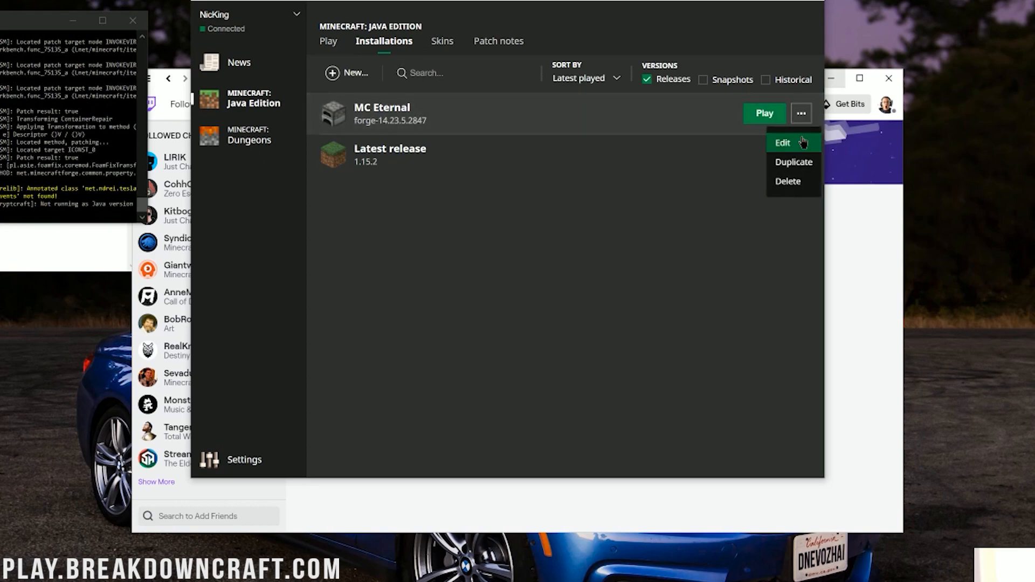
left_click(803, 141)
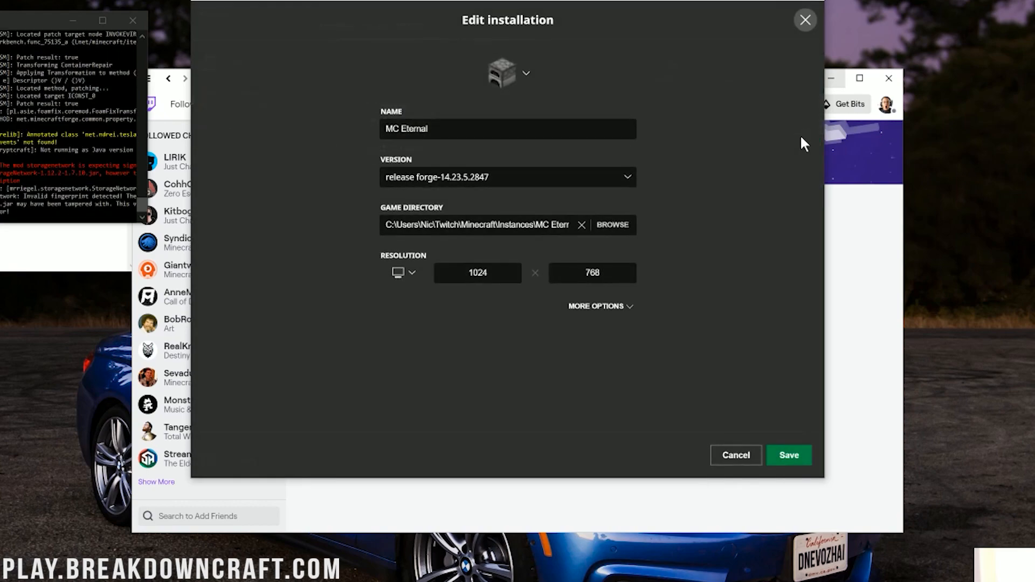
left_click(596, 306)
left_click(405, 389)
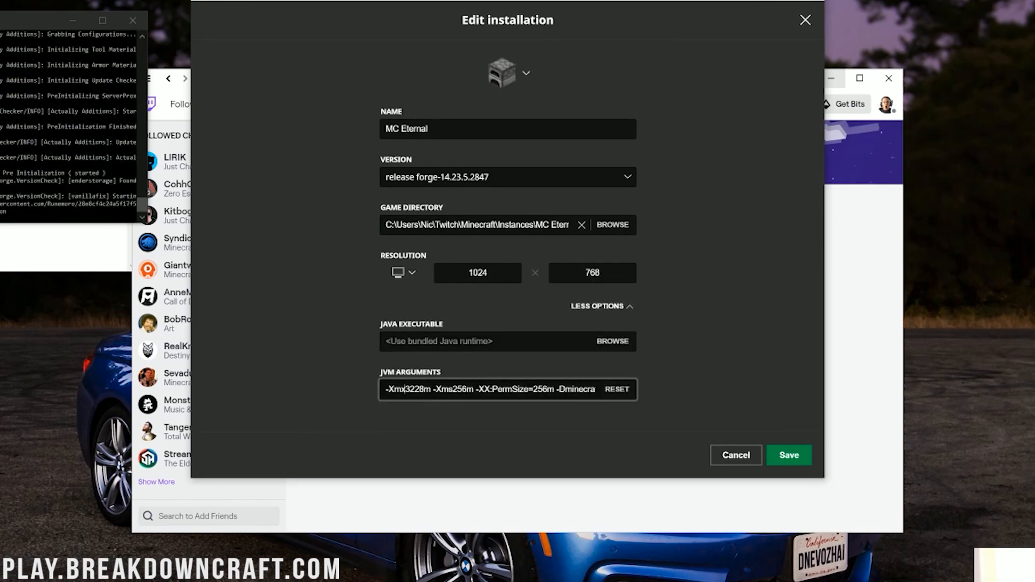
key("Delete")
type("6")
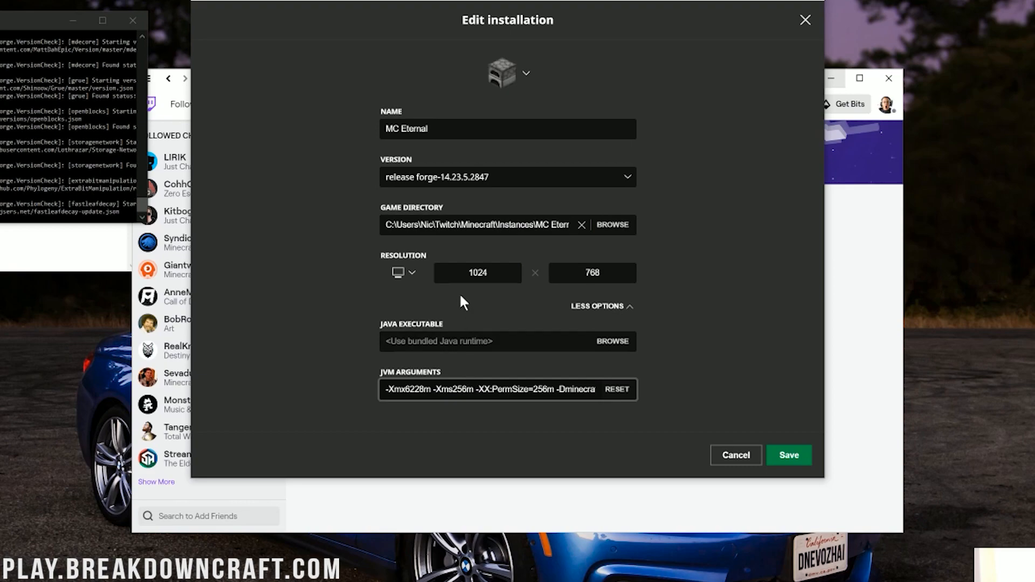
Step: Set the MC Eternal installation's resolution to 1920x1080, save it, and launch the game
left_click(411, 273)
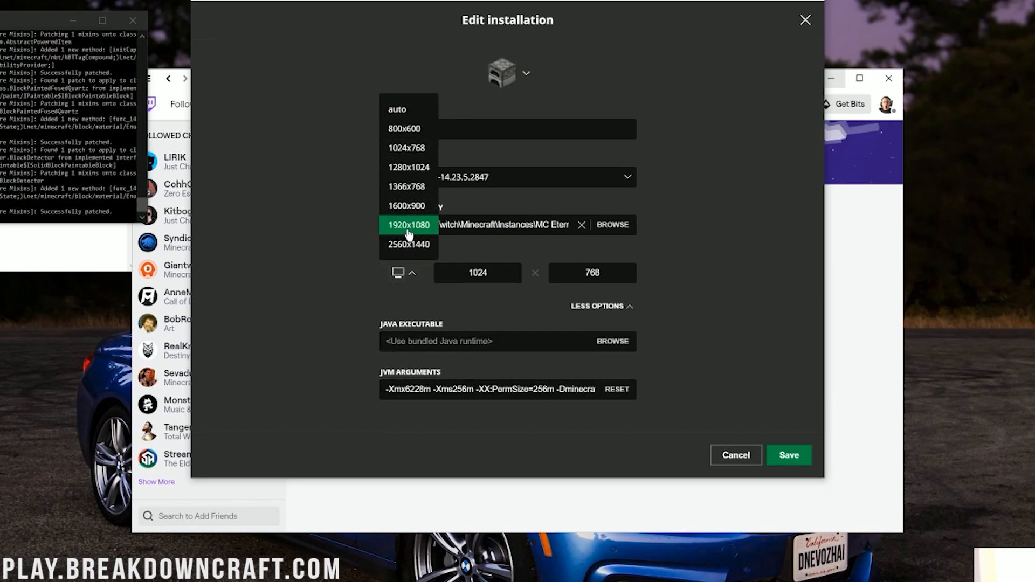
left_click(408, 228)
left_click(783, 467)
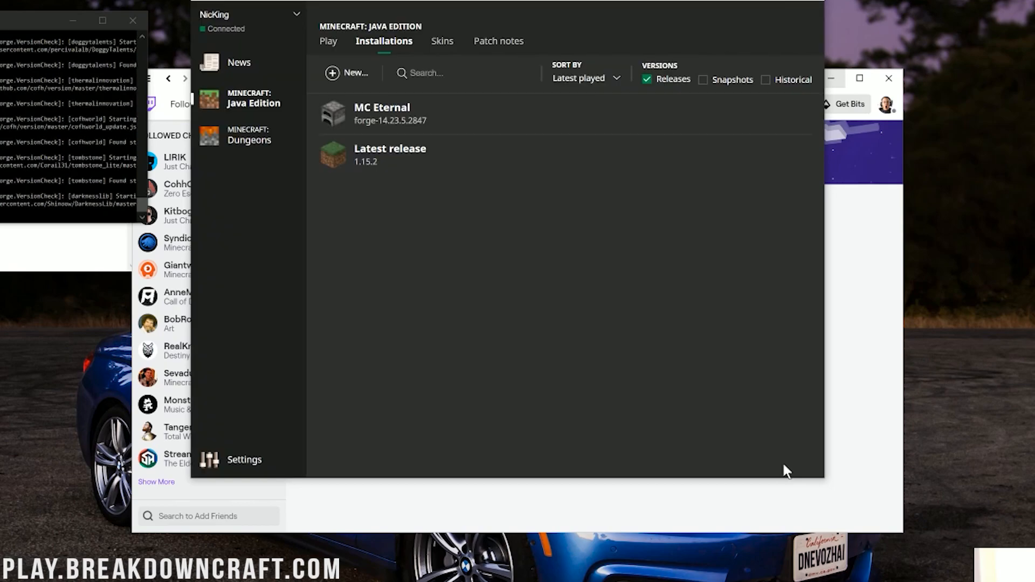
left_click(752, 117)
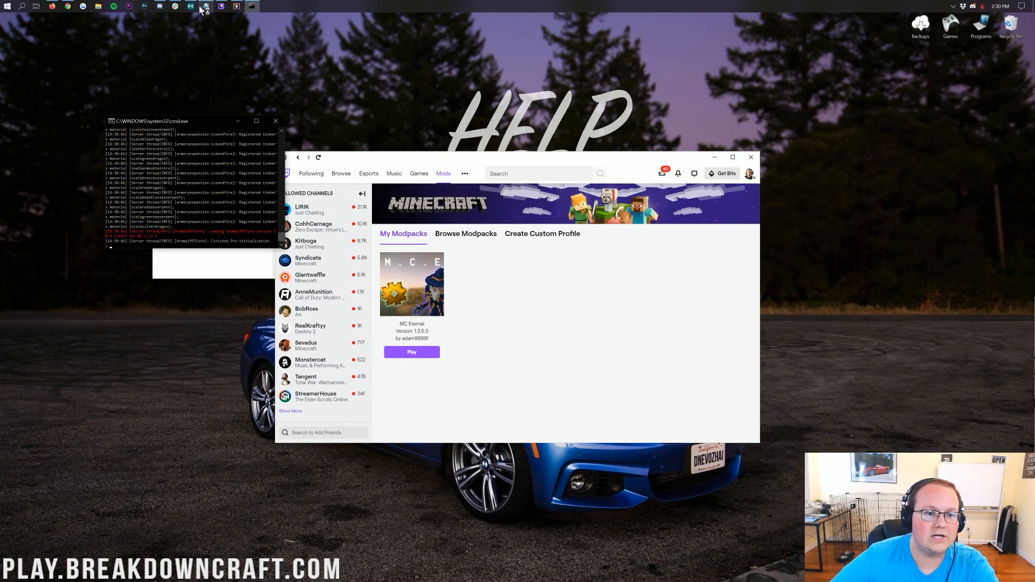
Step: Minimize the Twitch app, and open LaunchServer.bat from the server pack folder for editing in Notepad
left_click(97, 7)
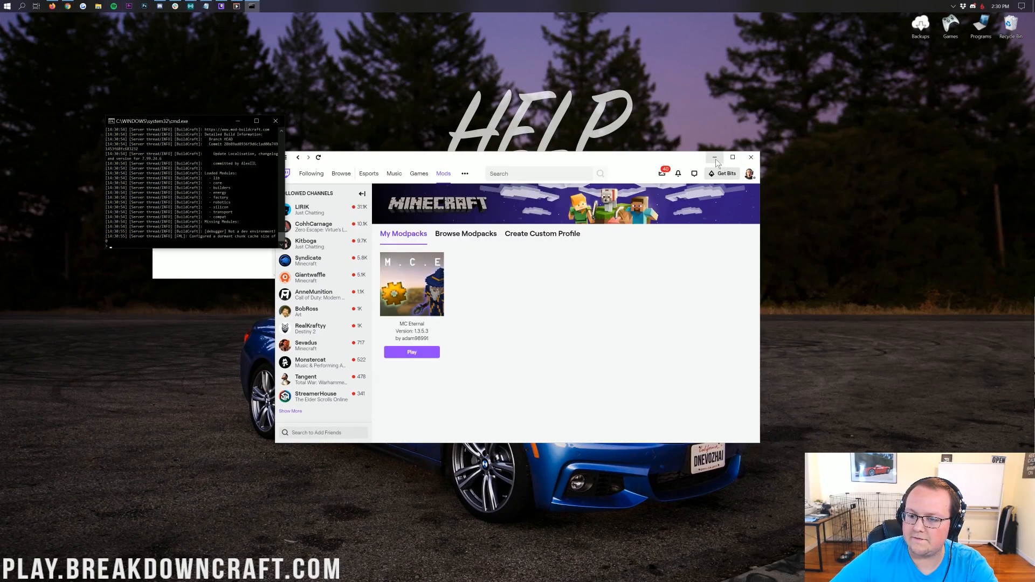
left_click(715, 157)
left_click(430, 180)
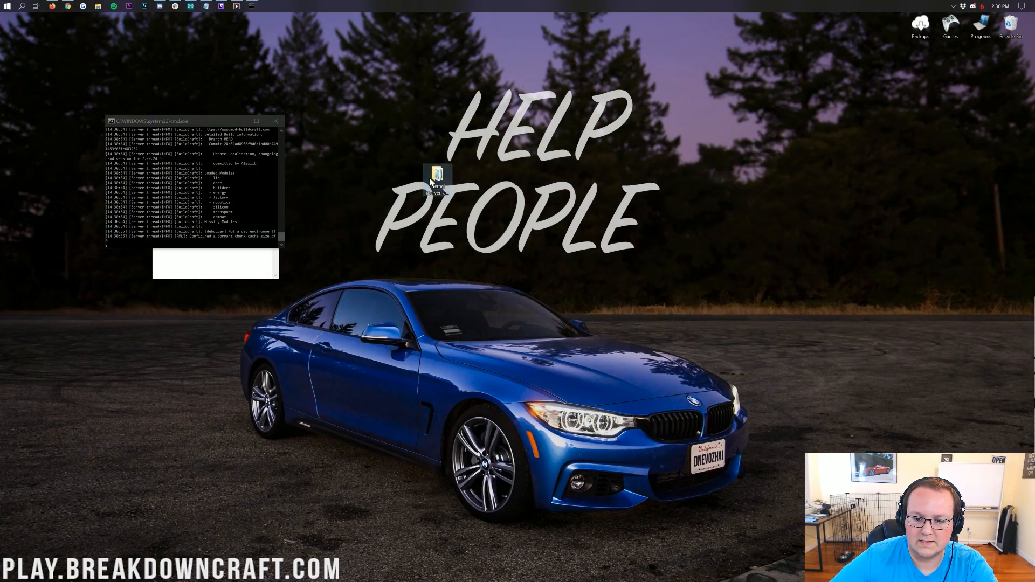
double_click(430, 181)
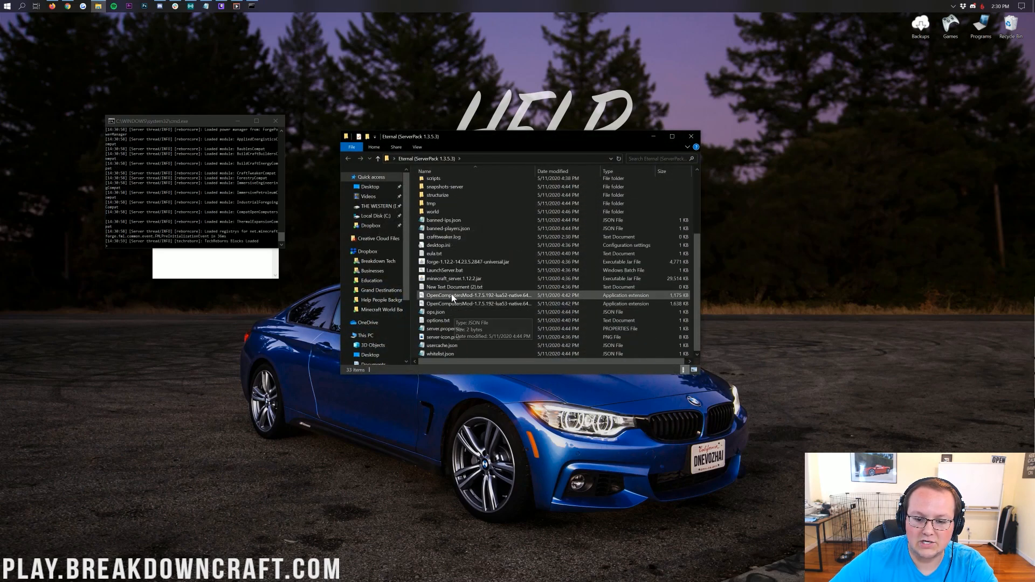
left_click(443, 271)
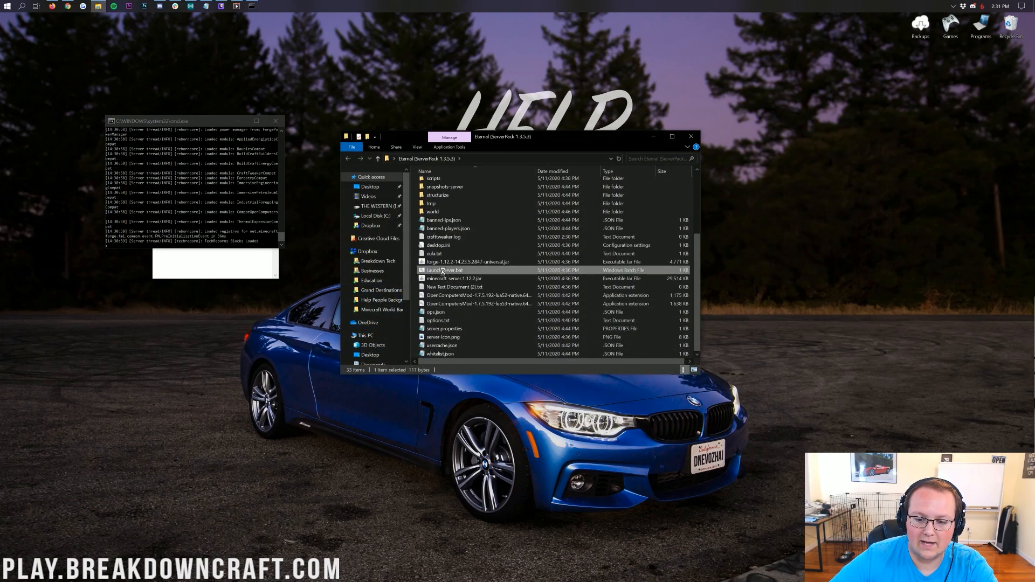
right_click(442, 272)
left_click(465, 289)
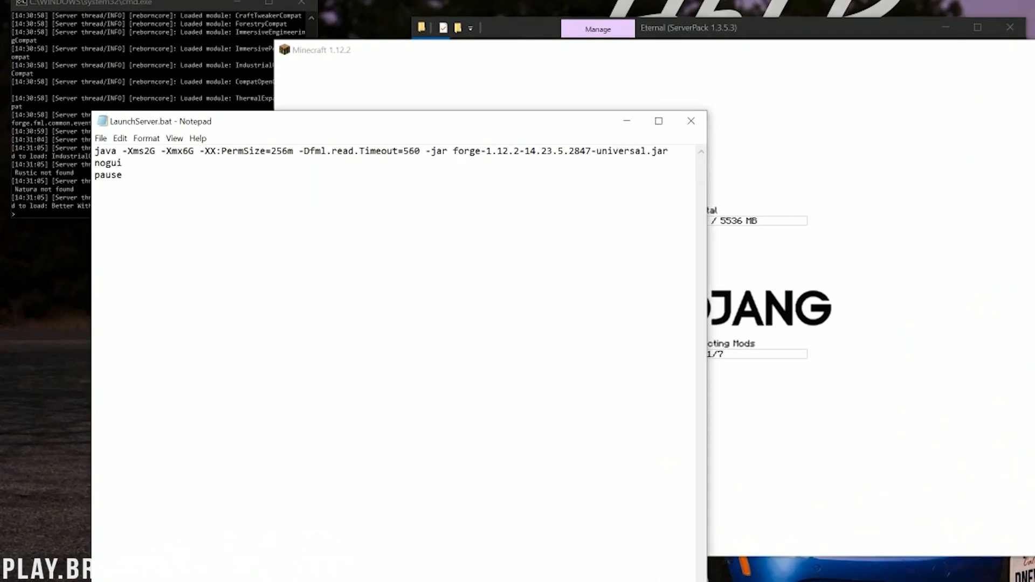
Step: Examine the -Xmx maximum memory argument in LaunchServer.bat, and close the file without changes
left_click(186, 209)
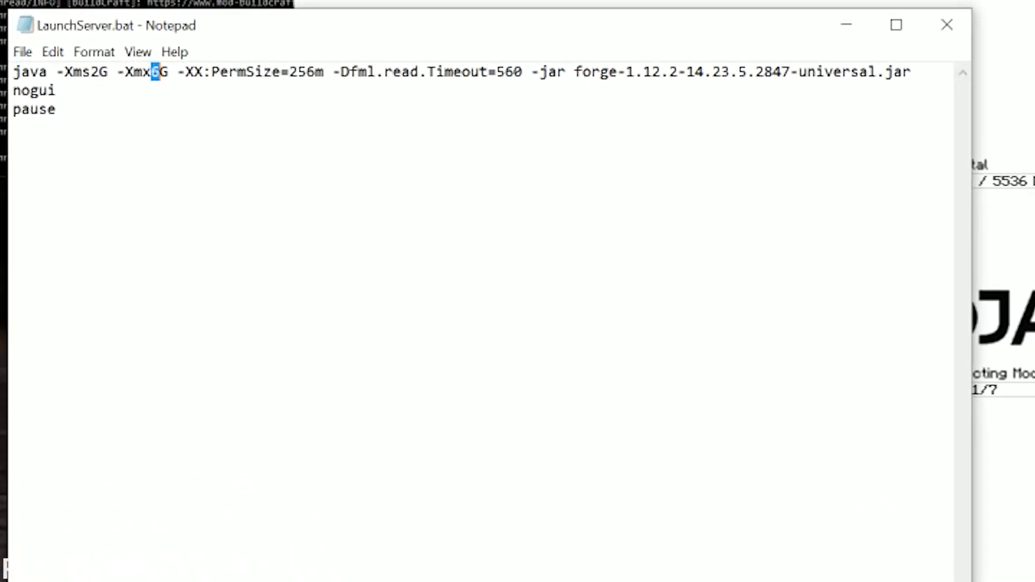
left_click(169, 71)
left_click(161, 71)
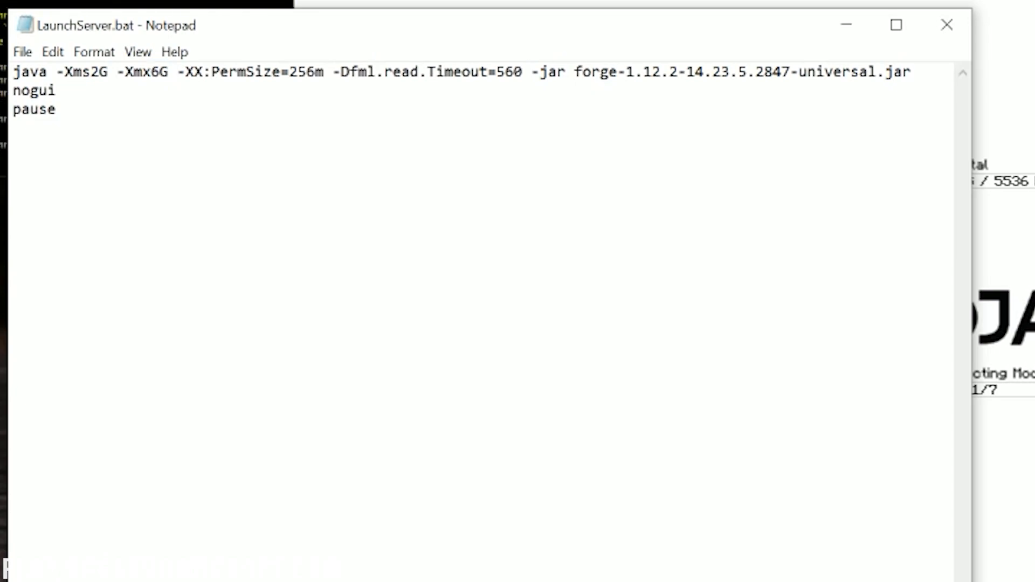
left_click(946, 25)
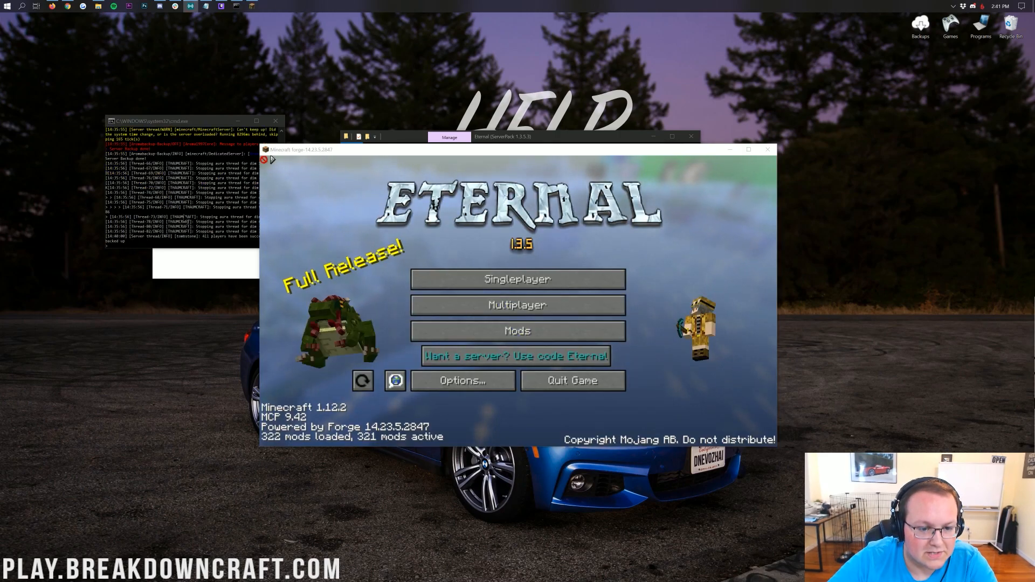
Step: Move the server console beside the Minecraft window, and open the game's multiplayer server list
left_click(236, 167)
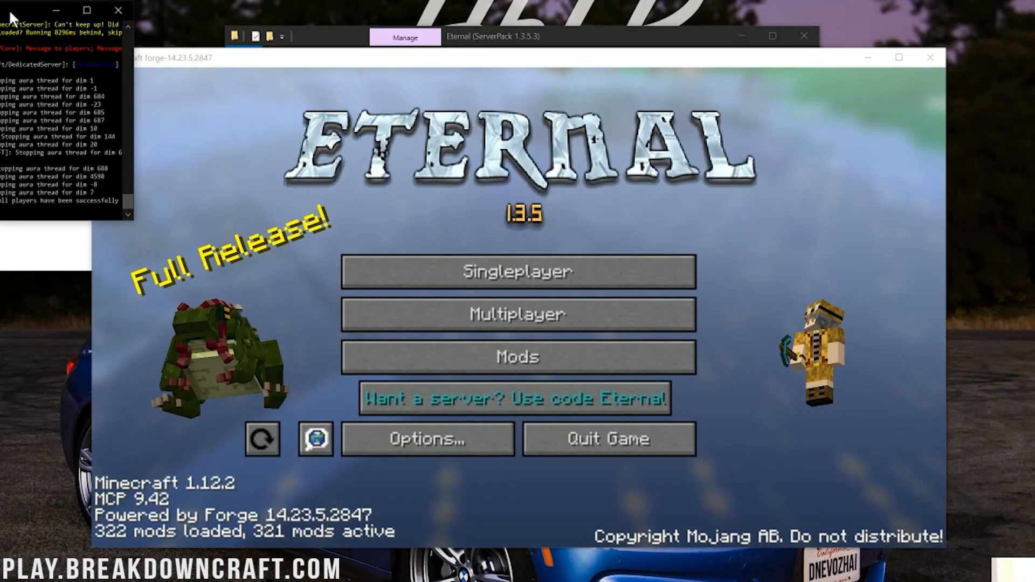
left_click_drag(9, 8, 0, 9)
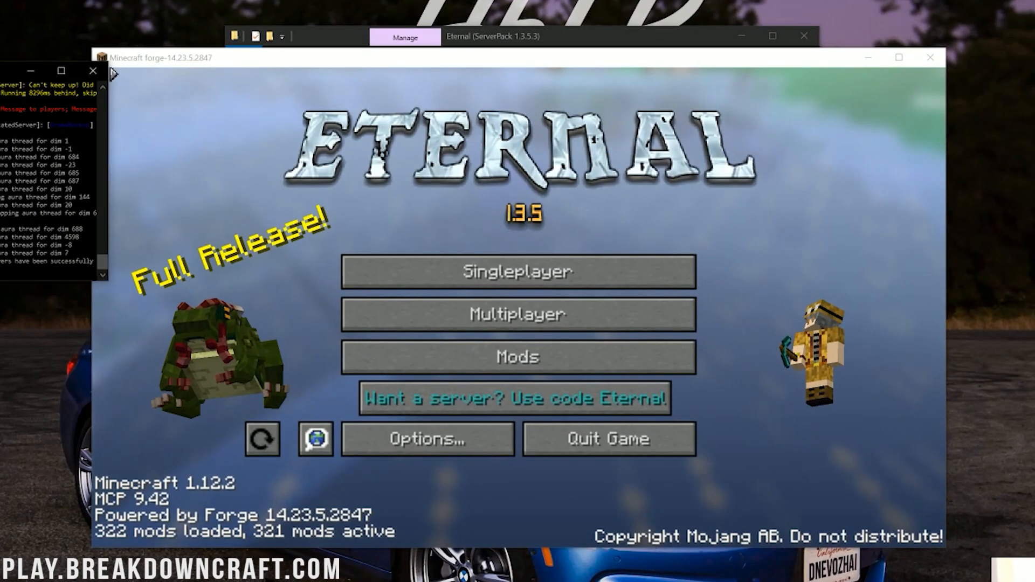
left_click(248, 215)
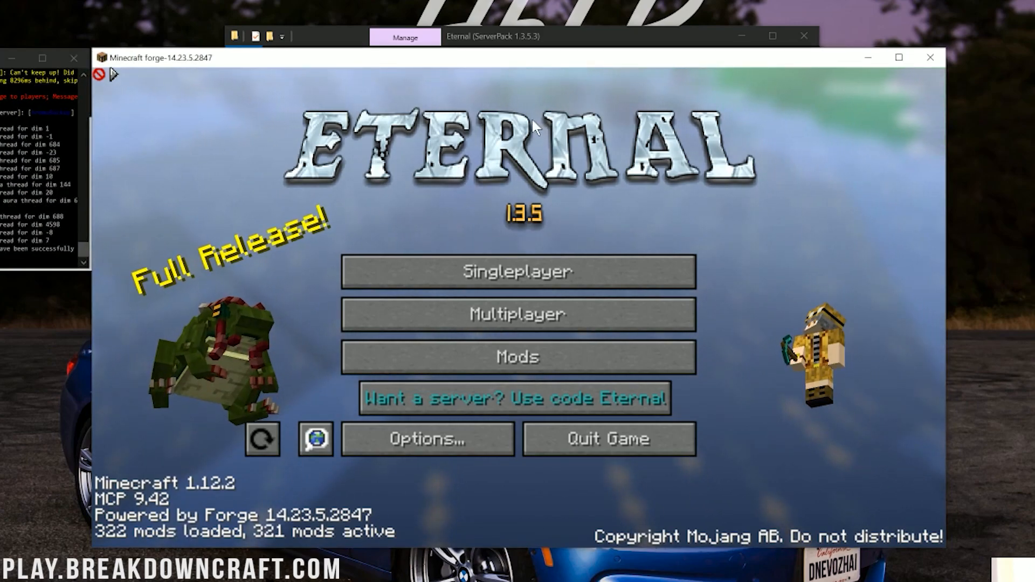
left_click(507, 314)
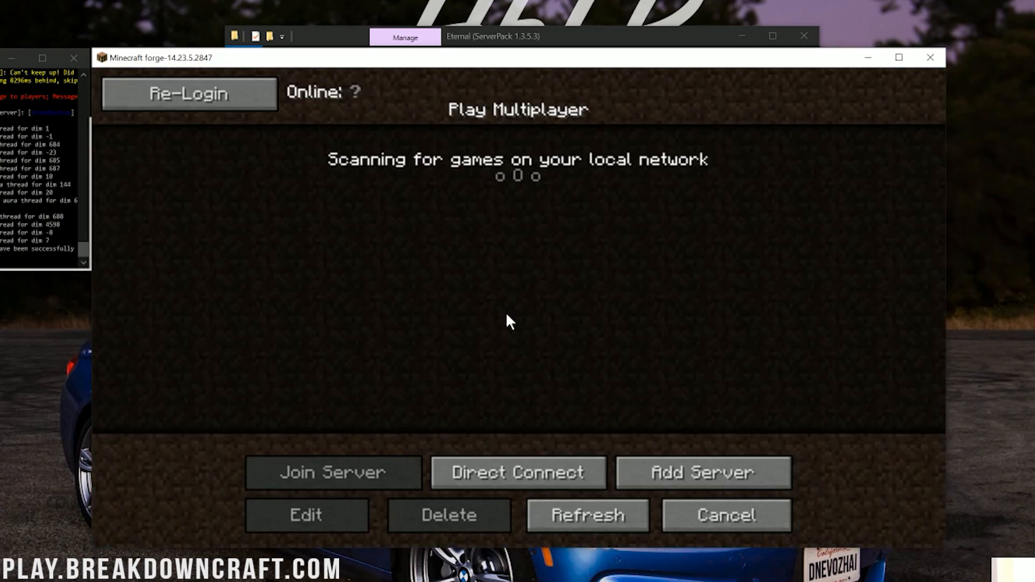
Step: Connect directly to the server by pasting its IP address as the server address, and join it
left_click(498, 474)
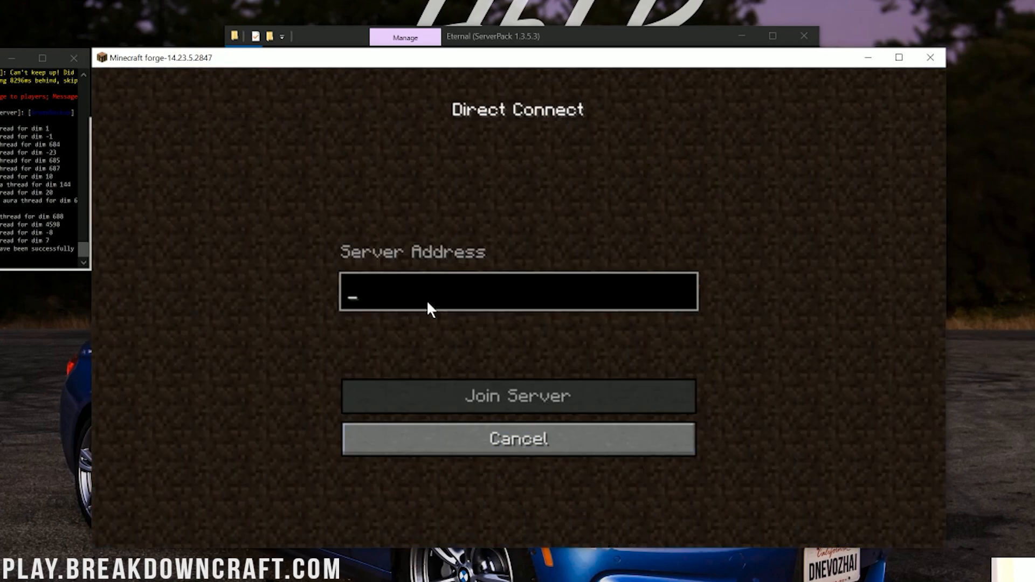
key("ctrl+v")
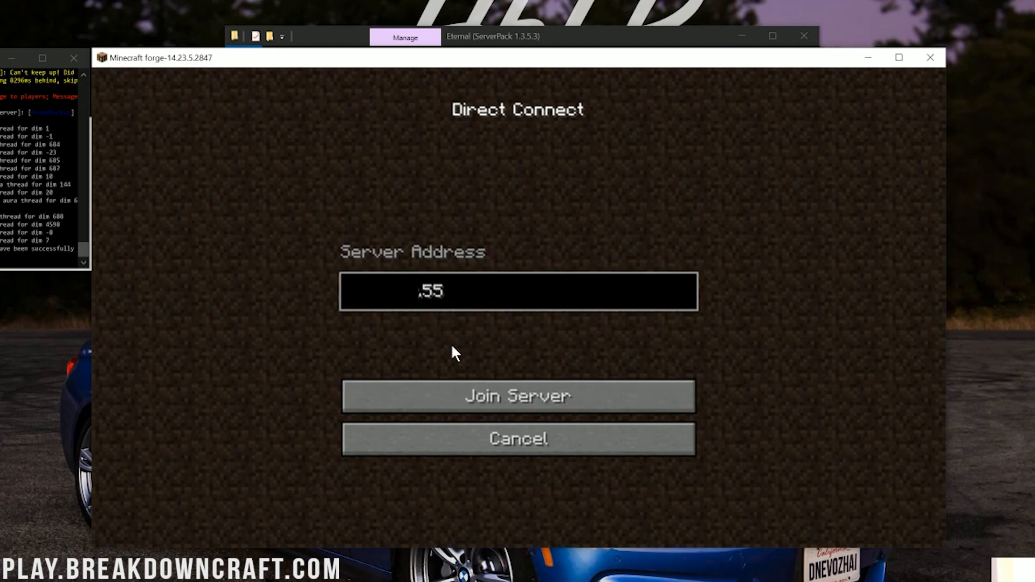
left_click(471, 392)
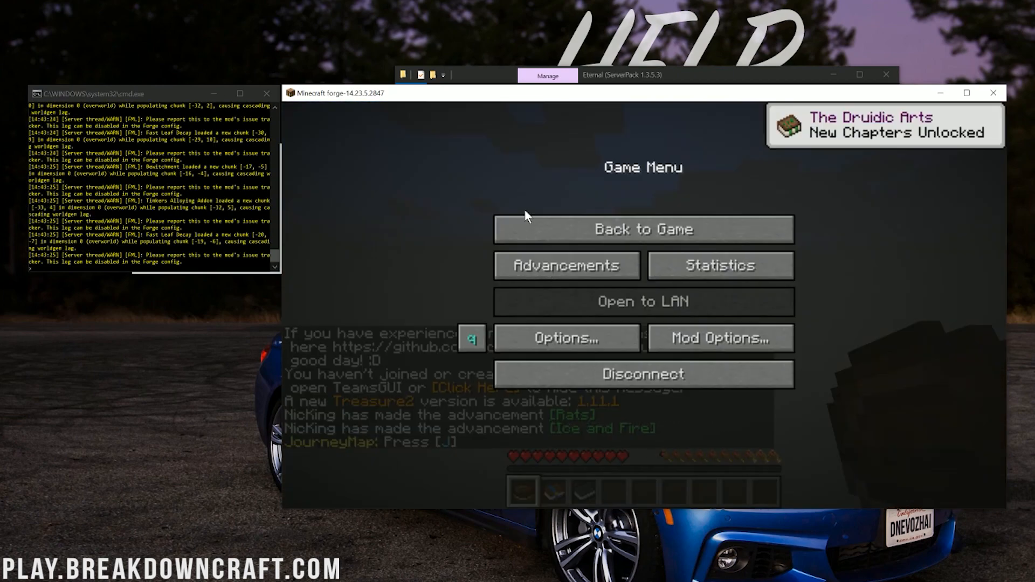
Step: Resume the game from the pause menu, and cycle through the starting items in the hotbar
left_click(550, 223)
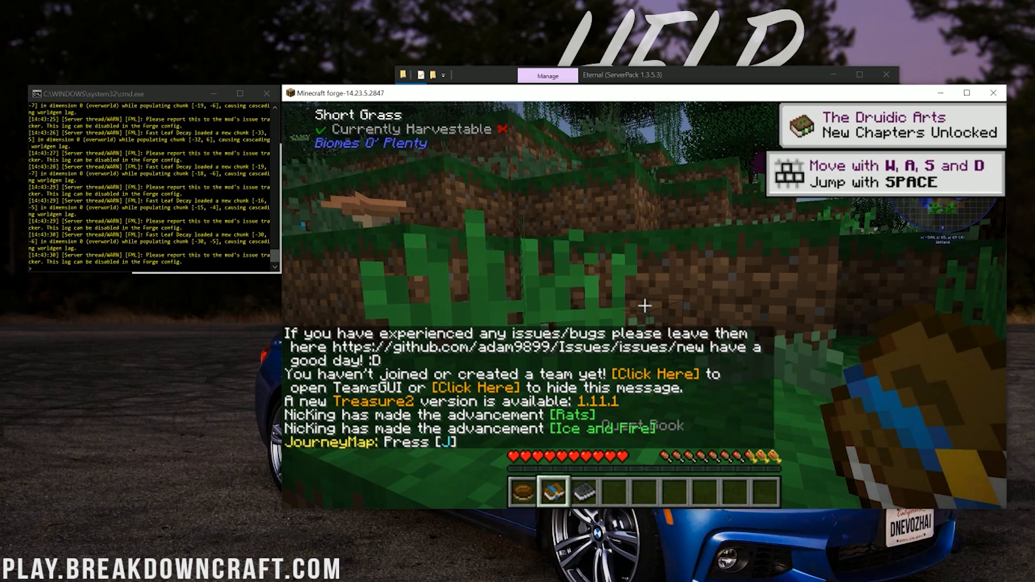
key("Escape")
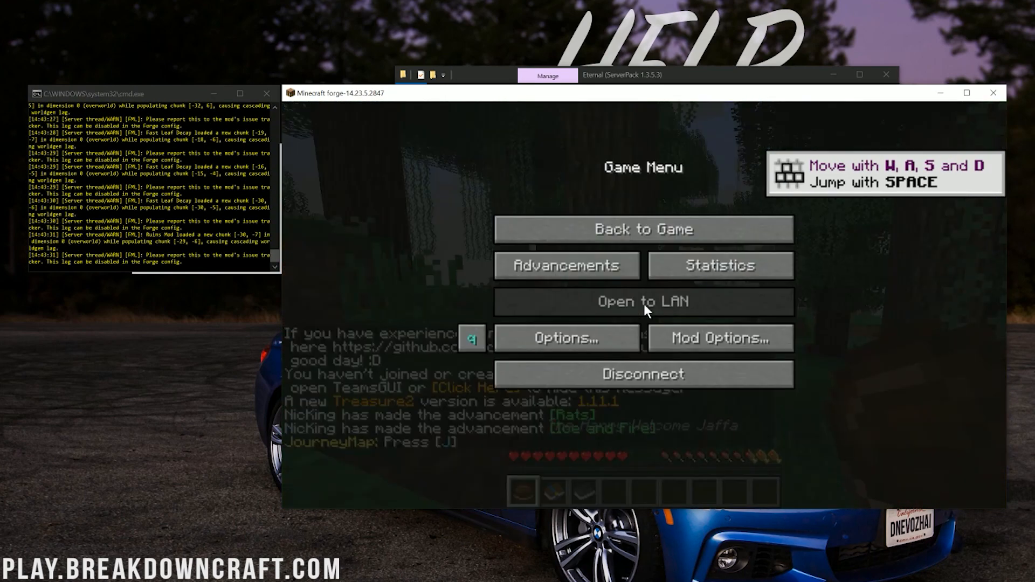
key("Escape")
scroll(645, 306, "down", 1)
scroll(645, 305, "down", 1)
scroll(645, 305, "up", 2)
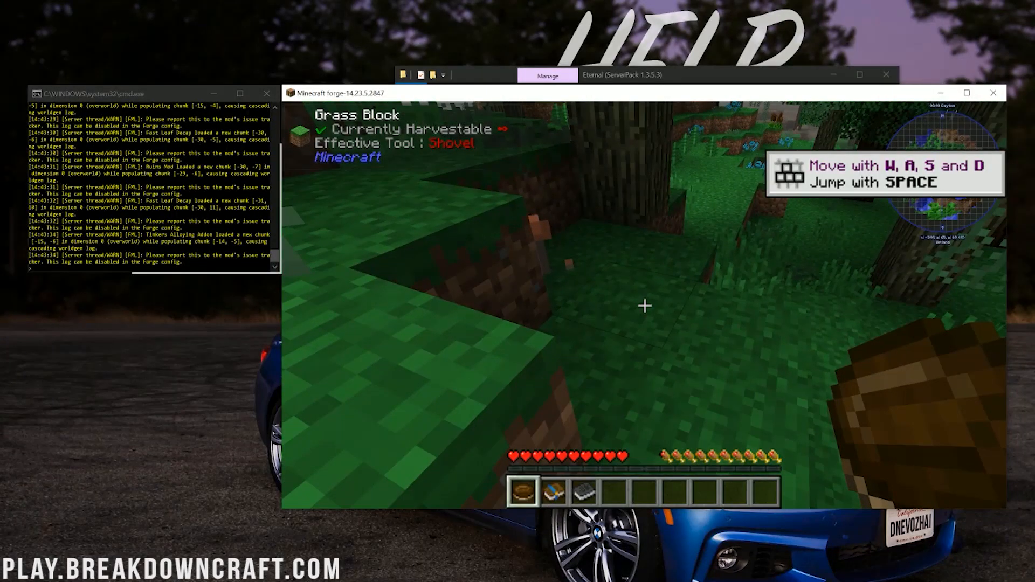
Step: Create a new team from the Quest Book, keeping the player's username as its name and choosing the light blue colour
scroll(645, 306, "down", 1)
right_click(645, 306)
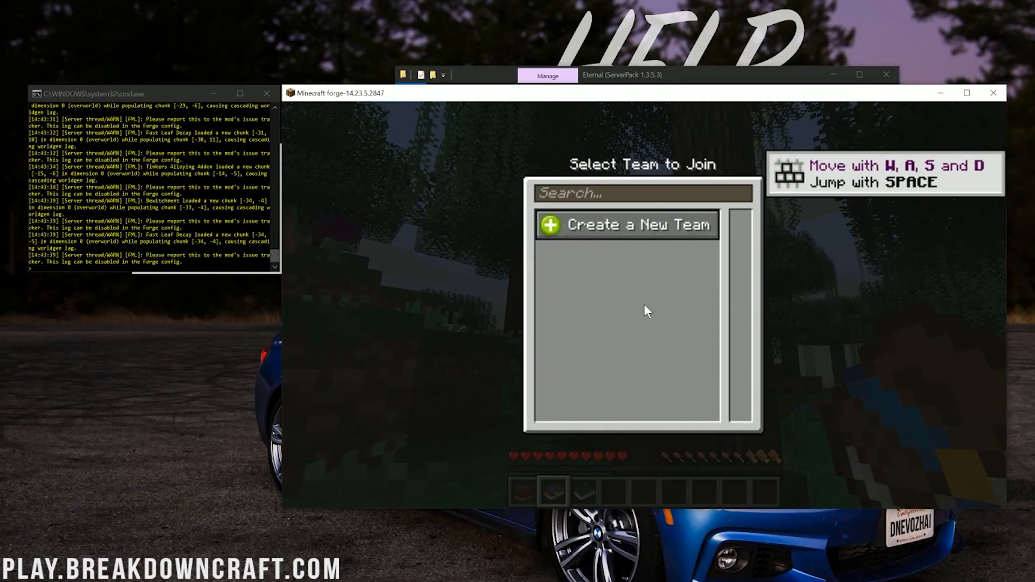
key("Escape")
scroll(644, 306, "down", 1)
scroll(645, 306, "up", 1)
scroll(645, 306, "down", 1)
scroll(645, 306, "up", 1)
right_click(645, 306)
left_click(622, 234)
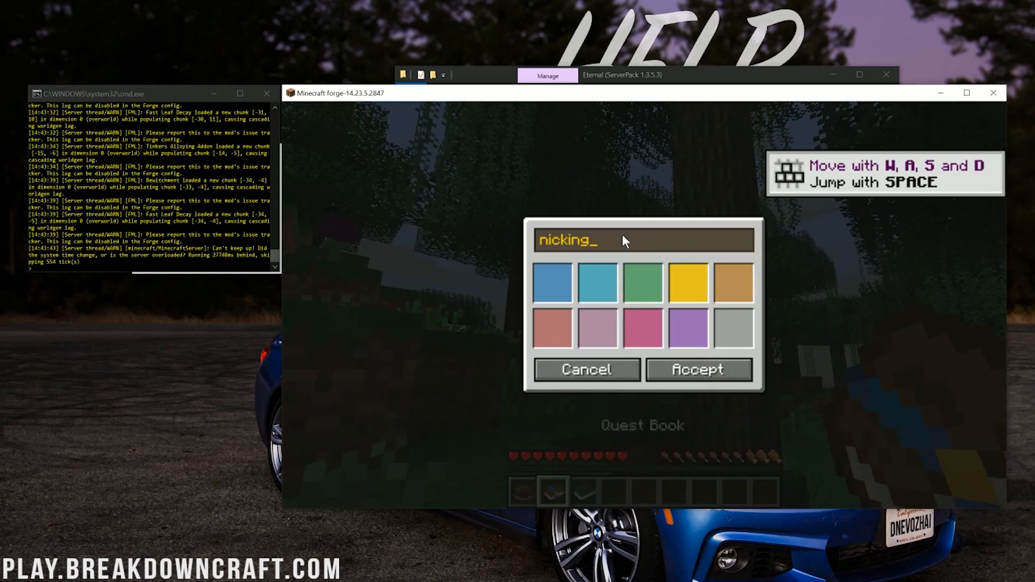
left_click(599, 280)
left_click(698, 367)
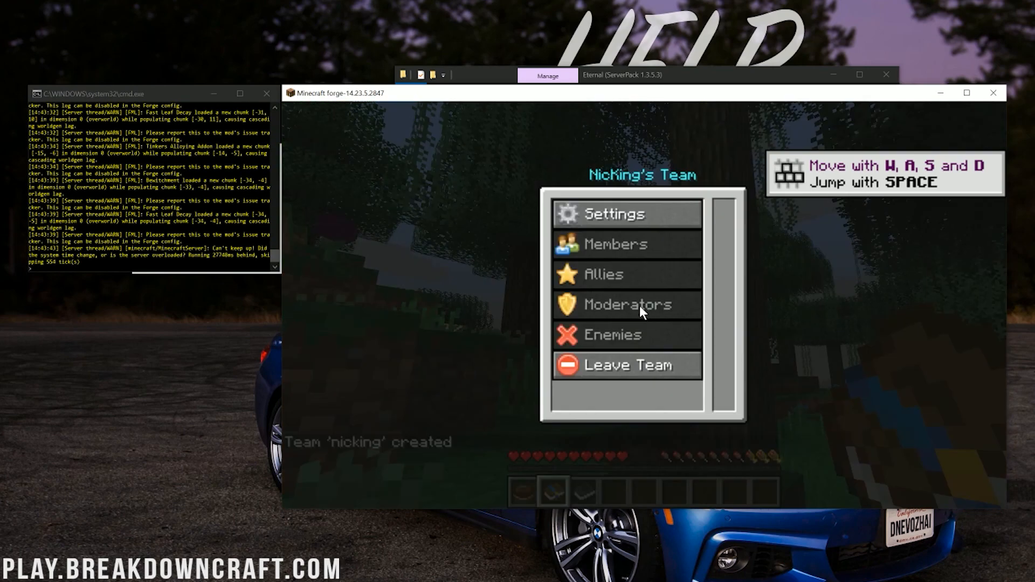
Step: View the new team's settings, and return to the game
left_click(615, 214)
key("Escape")
key("Escape")
Step: Browse the quest map in the Quest Book around Azrael's Scythe, and close the book
key("grave")
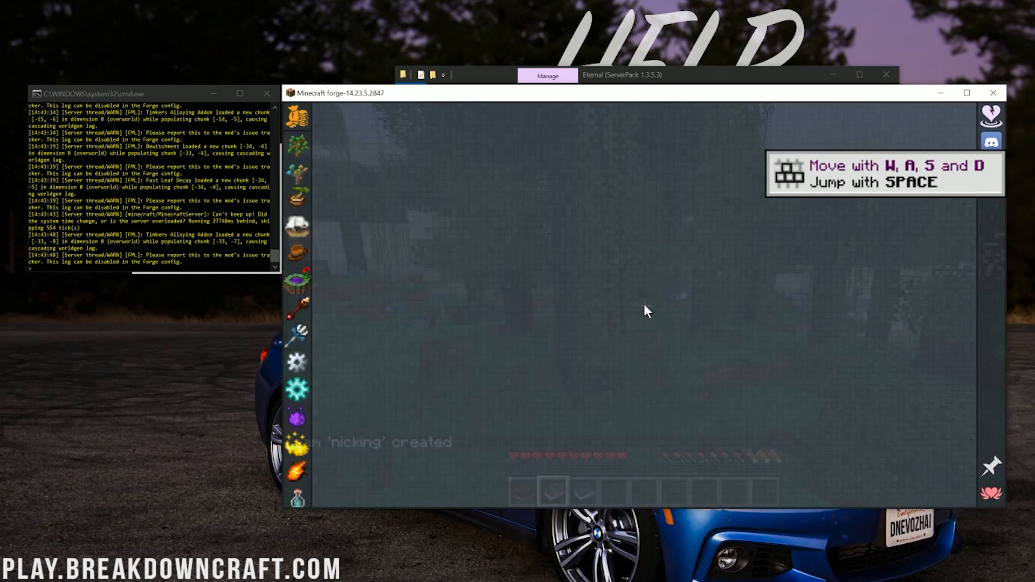
left_click(570, 237)
left_click(385, 175)
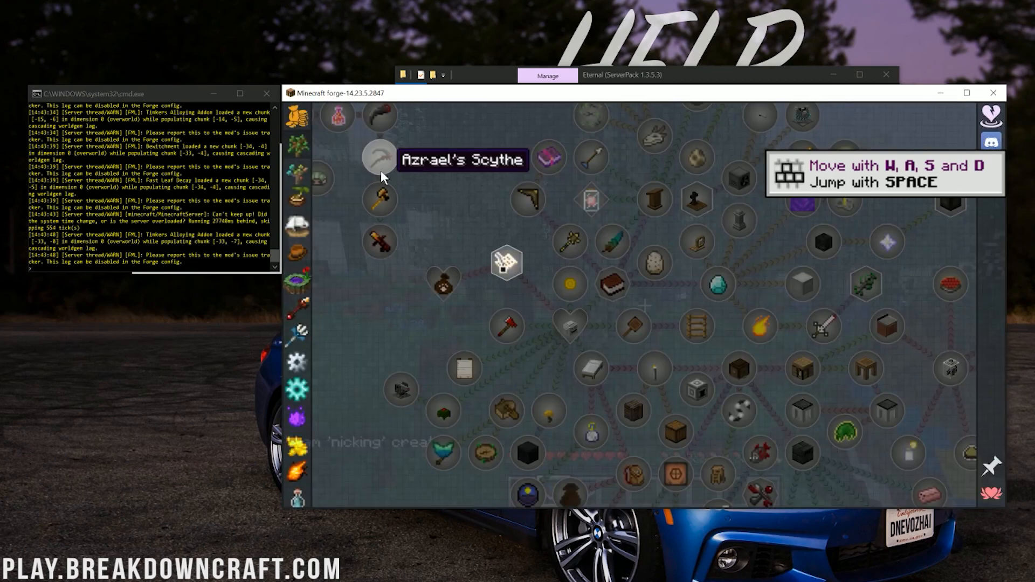
left_click(384, 159)
left_click(341, 116)
left_click(381, 196)
key("Escape")
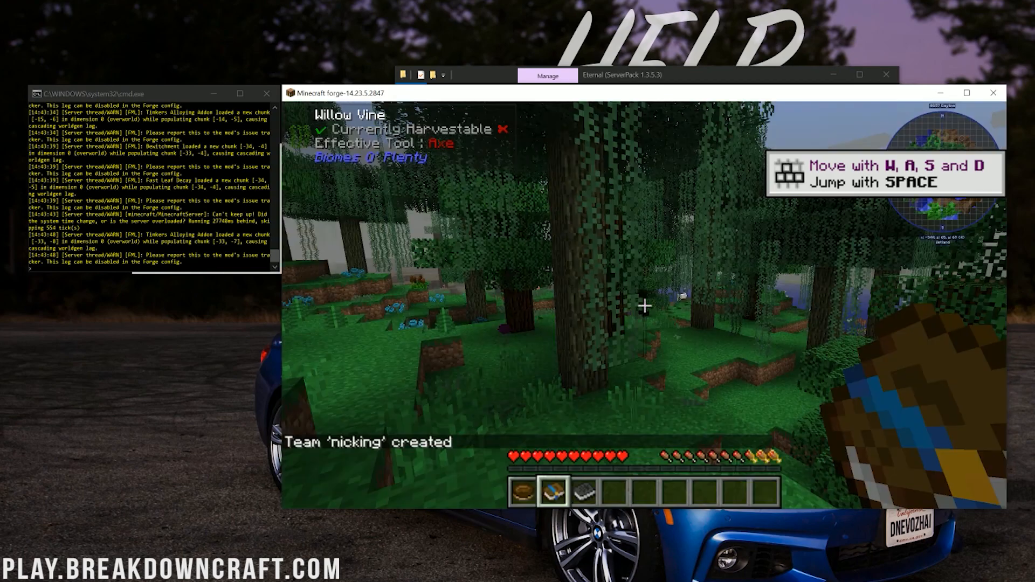
Step: Select and confirm the Zealot class using the third hotbar item, and view its Crafting skill page
right_click(644, 306)
scroll(555, 292, "down", 3)
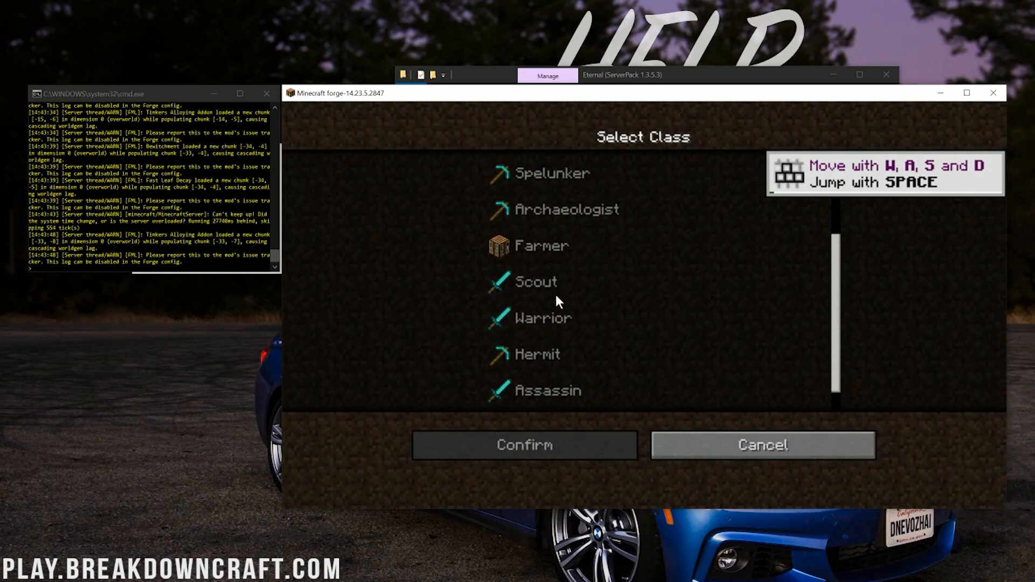
key("Escape")
right_click(645, 306)
left_click(558, 245)
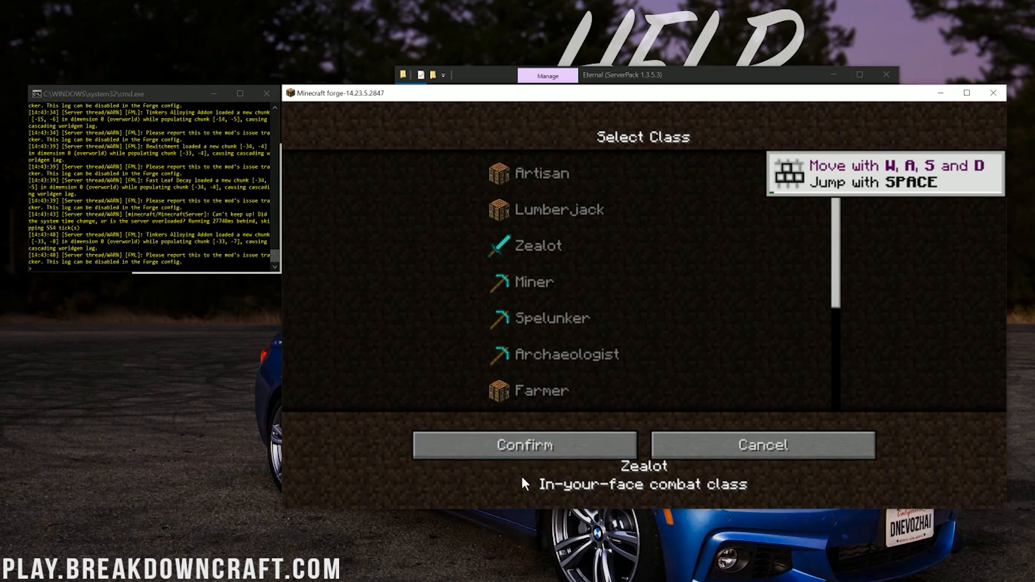
left_click(525, 445)
right_click(647, 310)
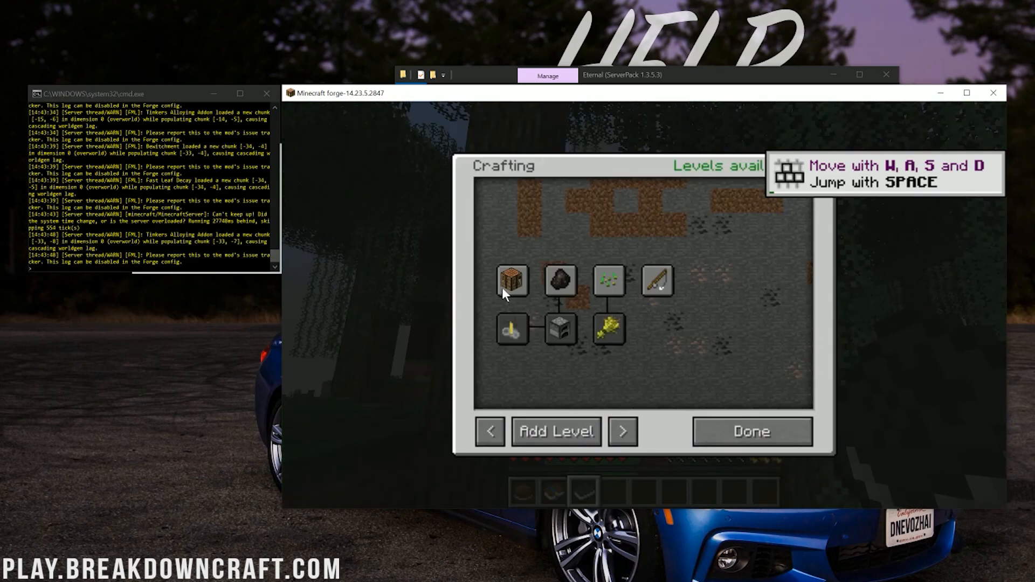
key("Escape")
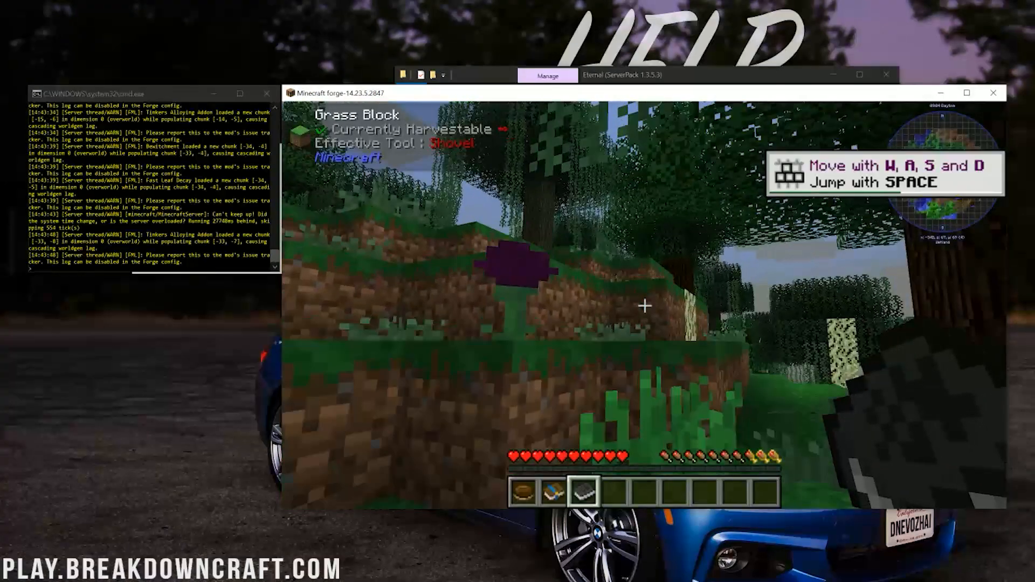
Step: Walk through the willow forest along the lake to explore the server's world
key("w")
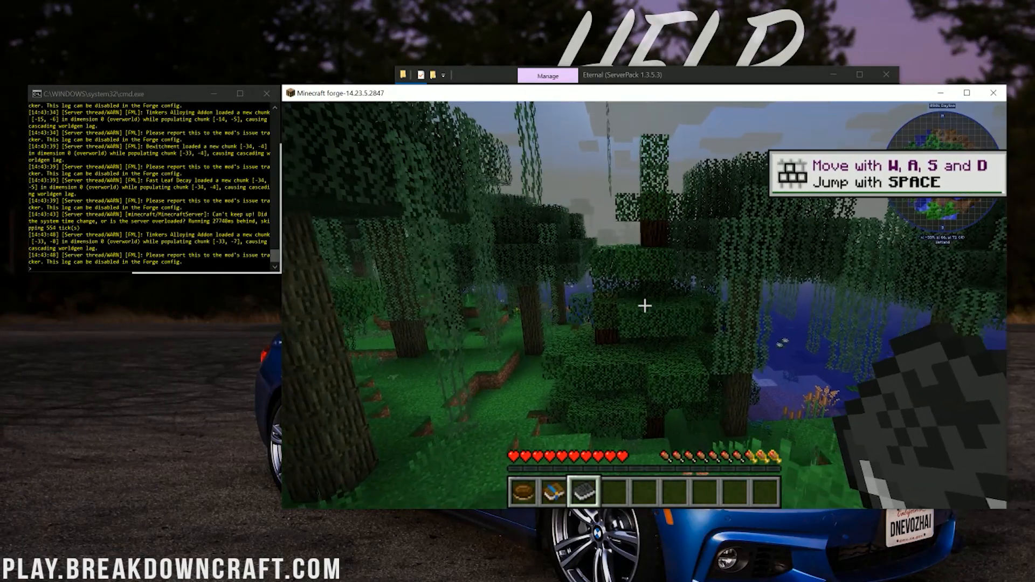
key("w")
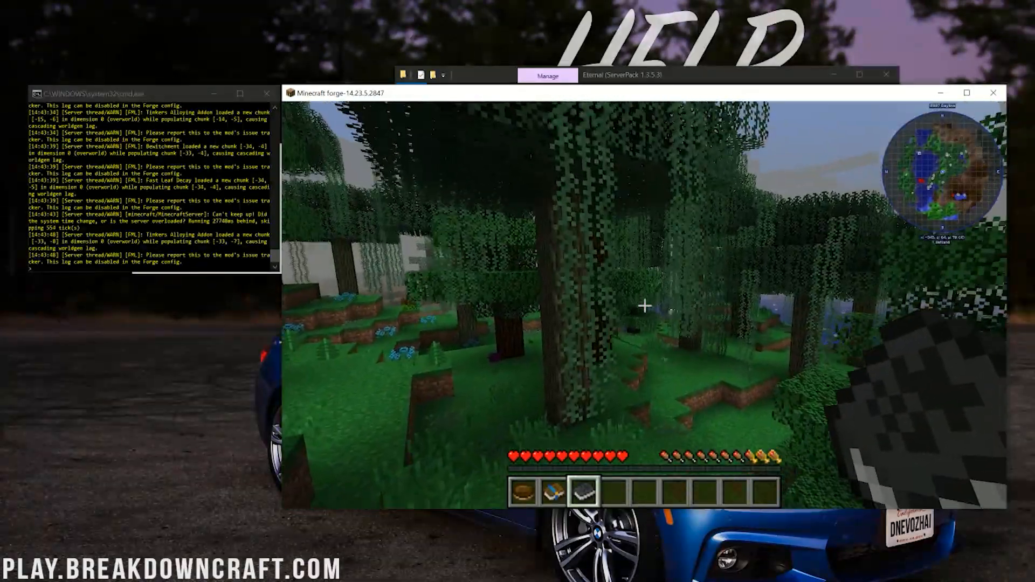
key("w")
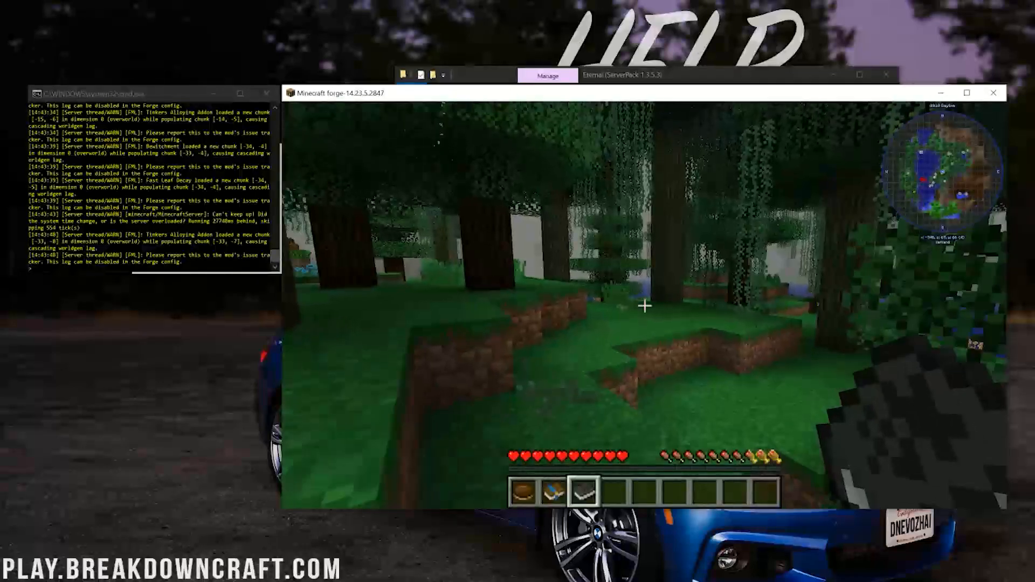
key("w")
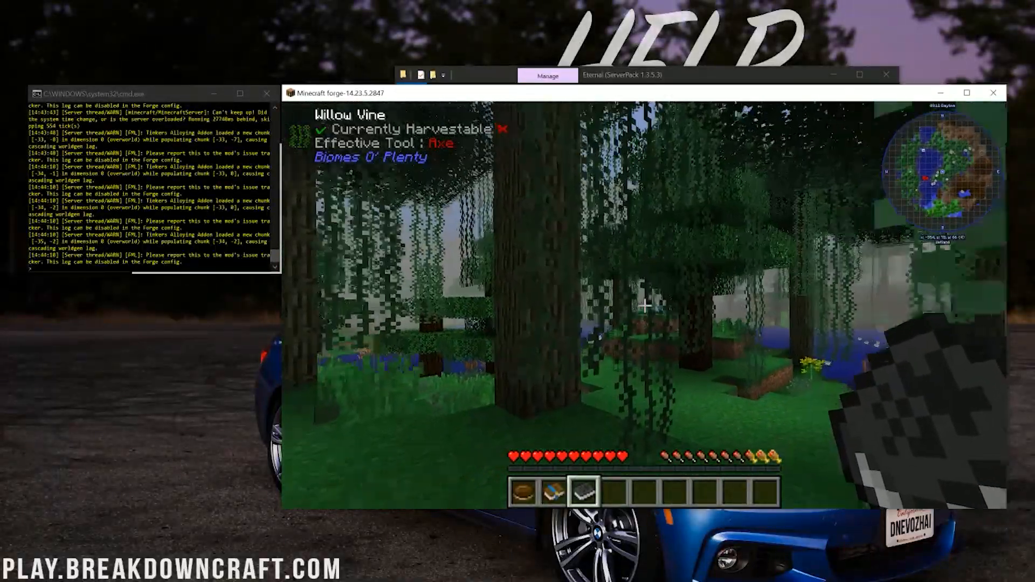
key("w")
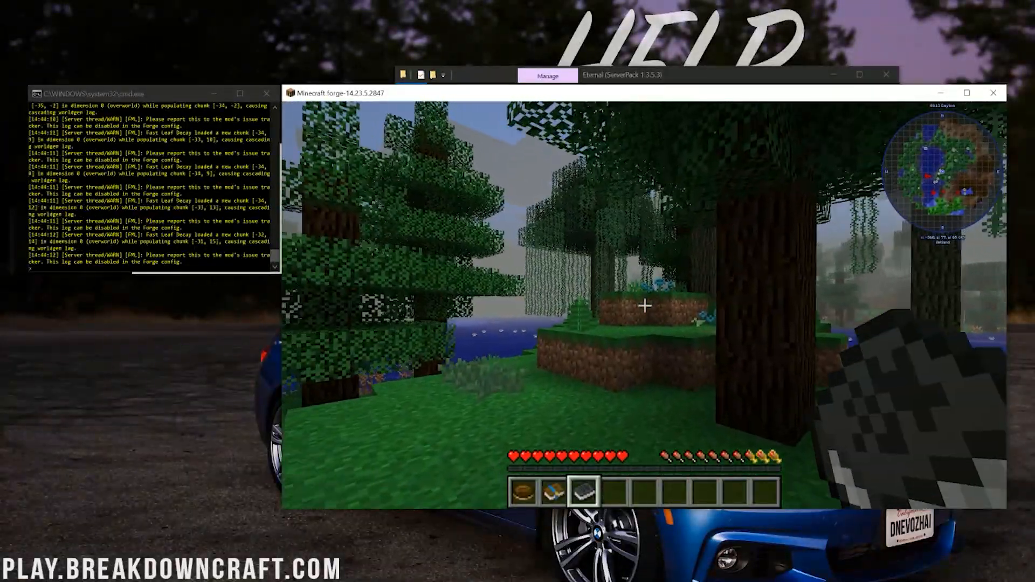
key("w")
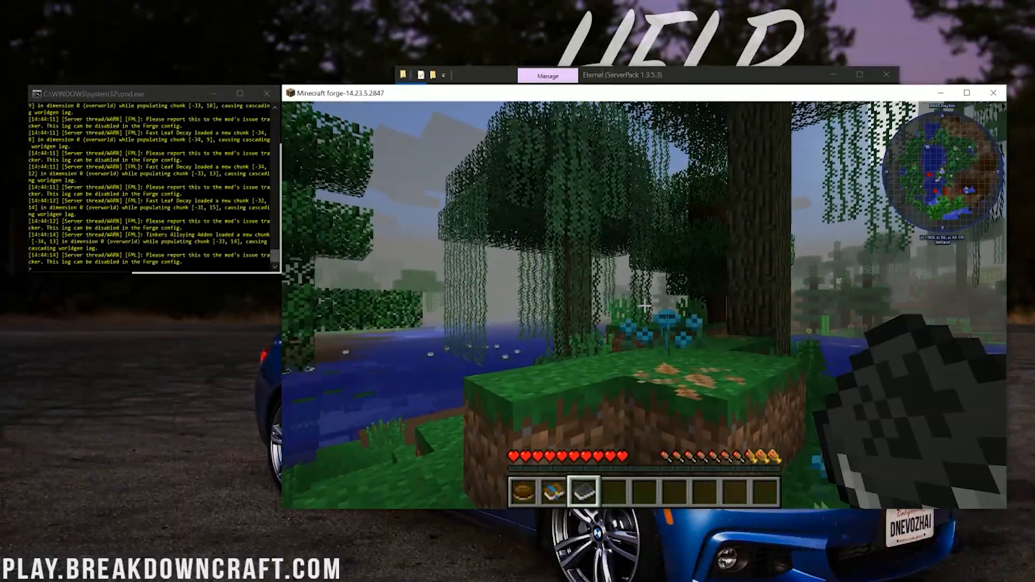
key("w")
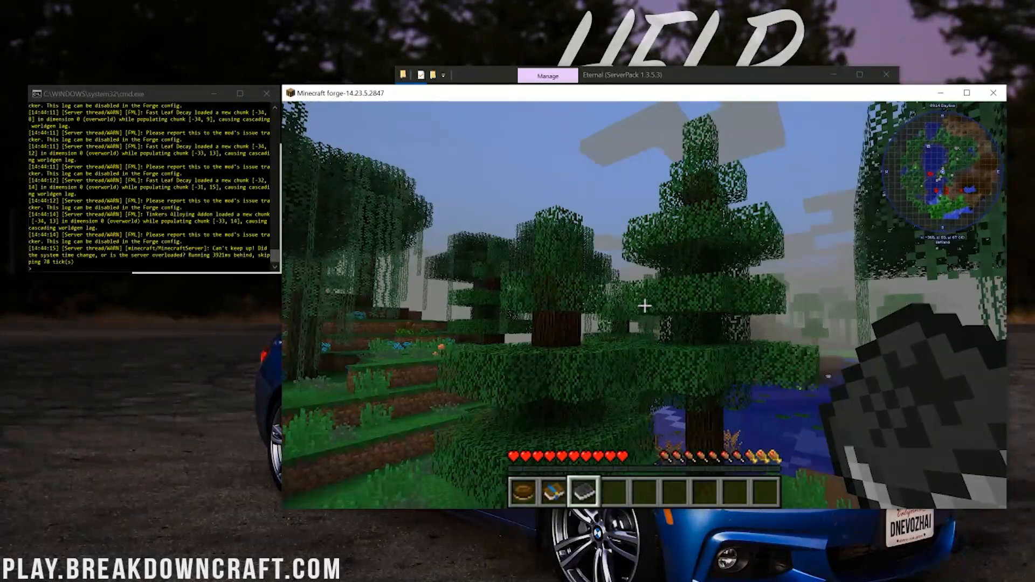
key("w")
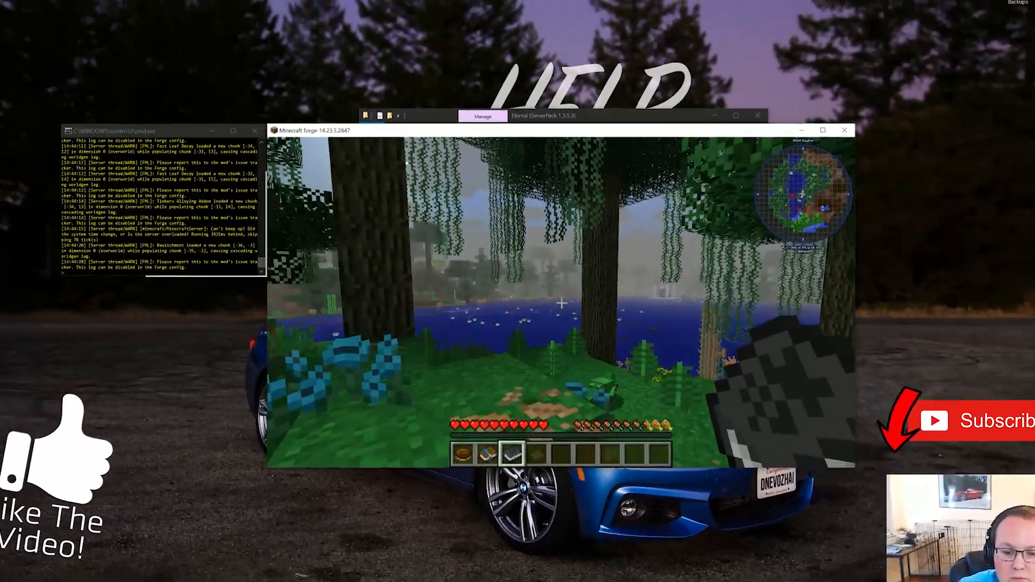
key("w")
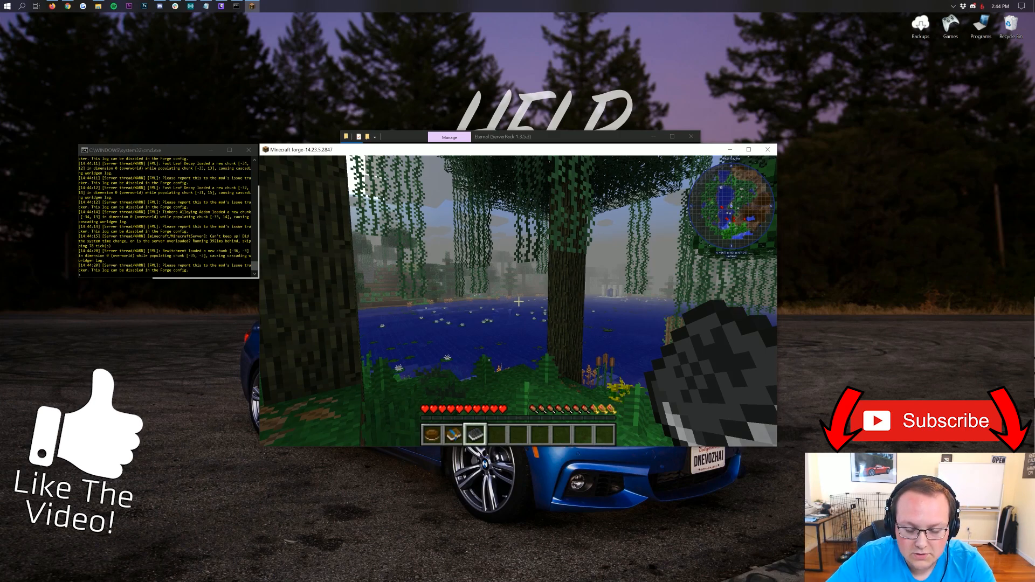
key("w")
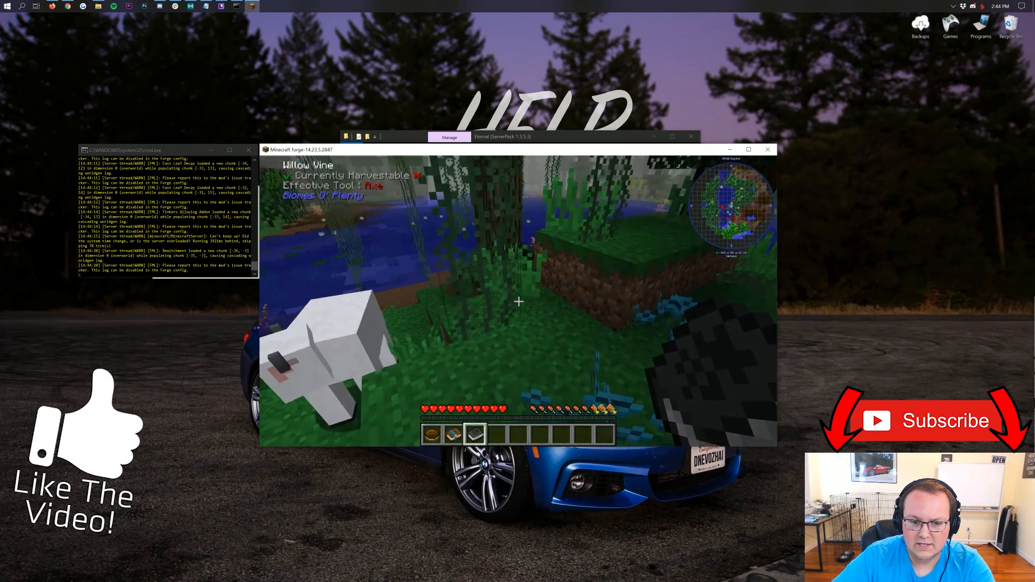
key("w")
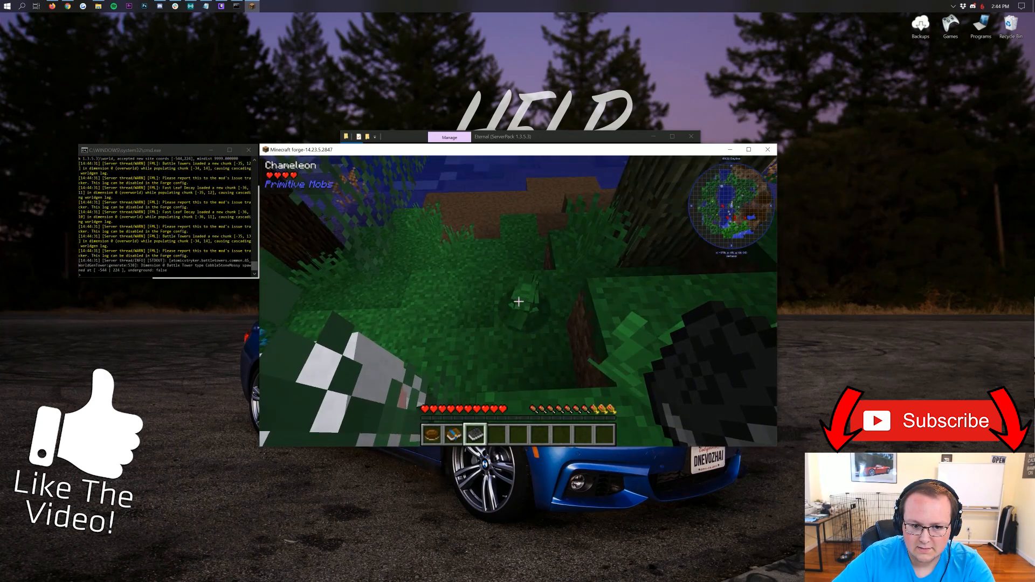
key("w")
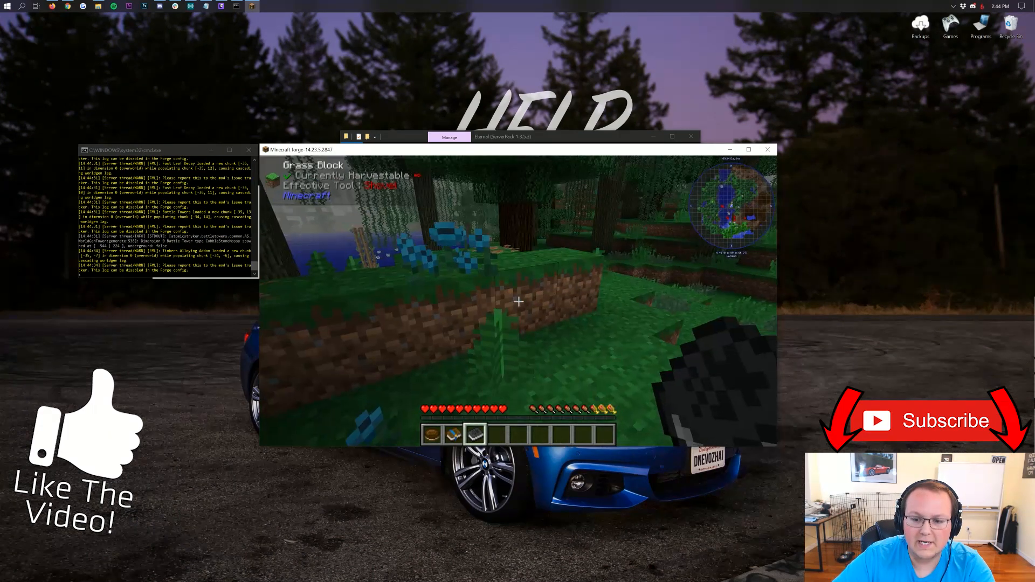
key("w")
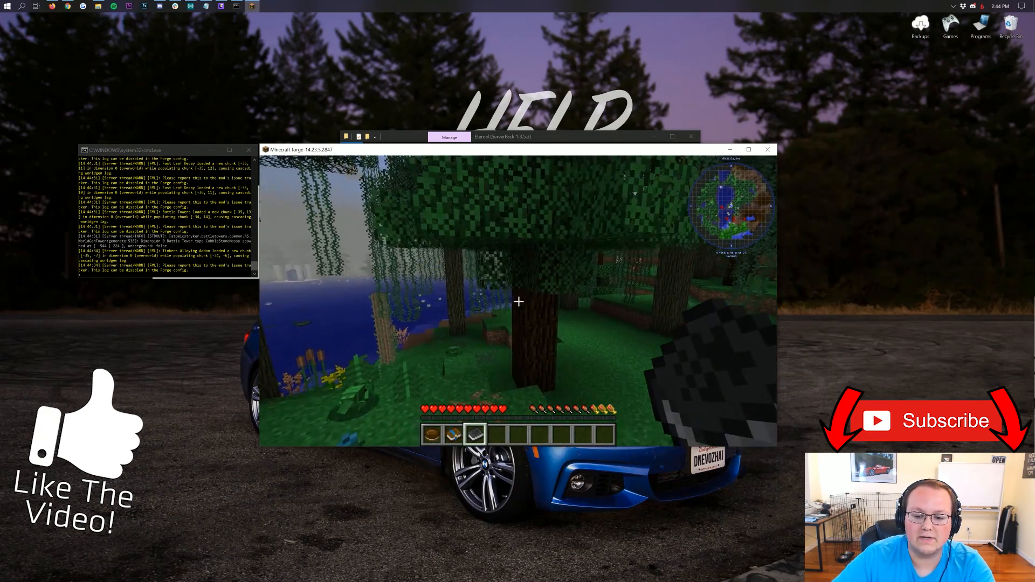